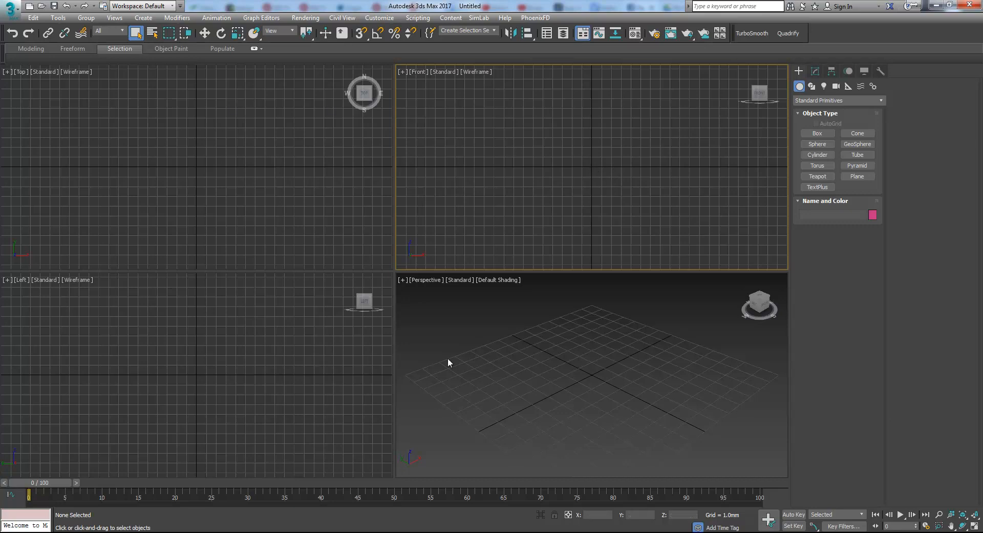
pyautogui.moveTo(582, 340); pyautogui.dragTo(581, 327, button='middle')
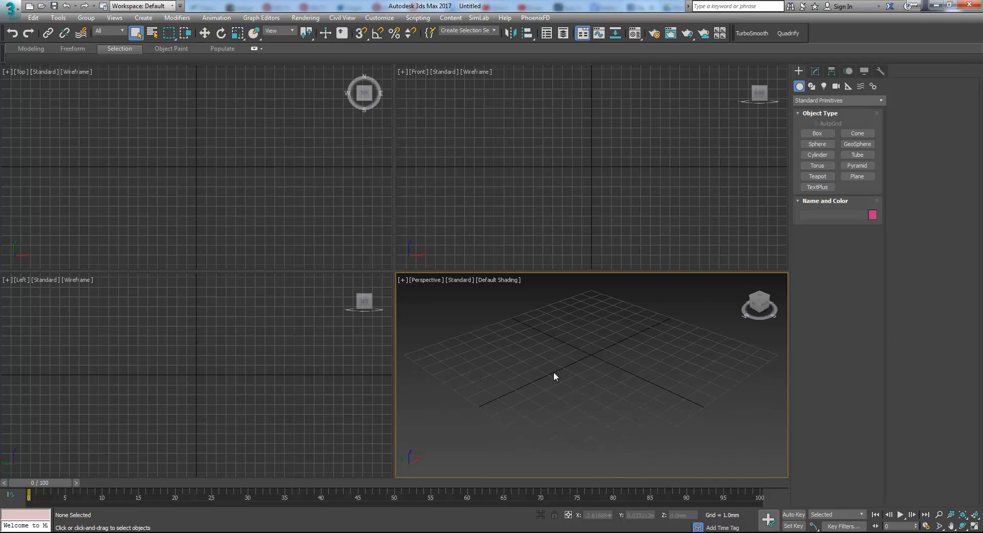
pyautogui.click(638, 204)
pyautogui.click(599, 367)
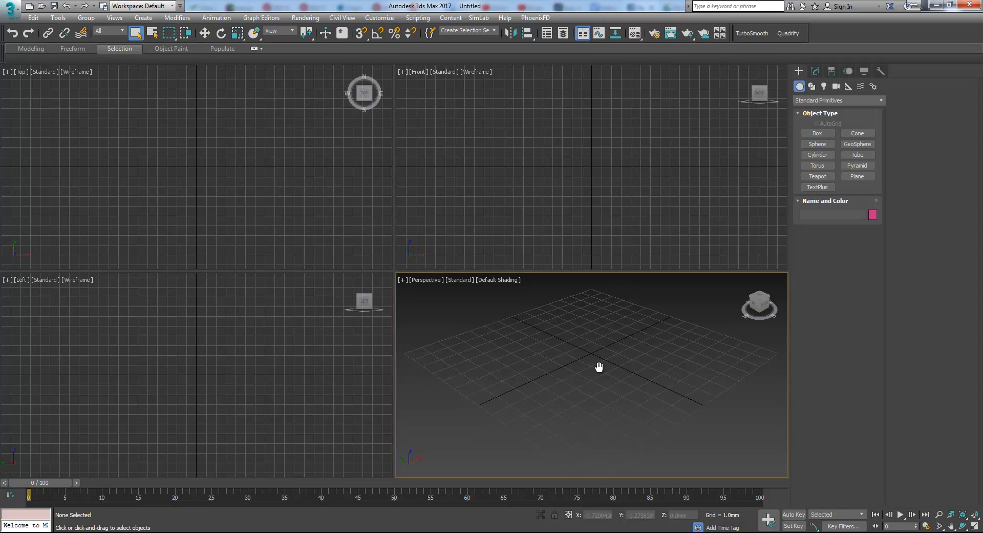
pyautogui.moveTo(600, 352)
pyautogui.keyDown('alt'); pyautogui.mouseDown(button='middle')
pyautogui.moveTo(610, 367)
pyautogui.moveTo(686, 356)
pyautogui.moveTo(598, 364)
pyautogui.moveTo(568, 353)
pyautogui.moveTo(671, 351)
pyautogui.moveTo(601, 362)
pyautogui.moveTo(612, 356)
pyautogui.mouseUp(button='middle'); pyautogui.keyUp('alt')
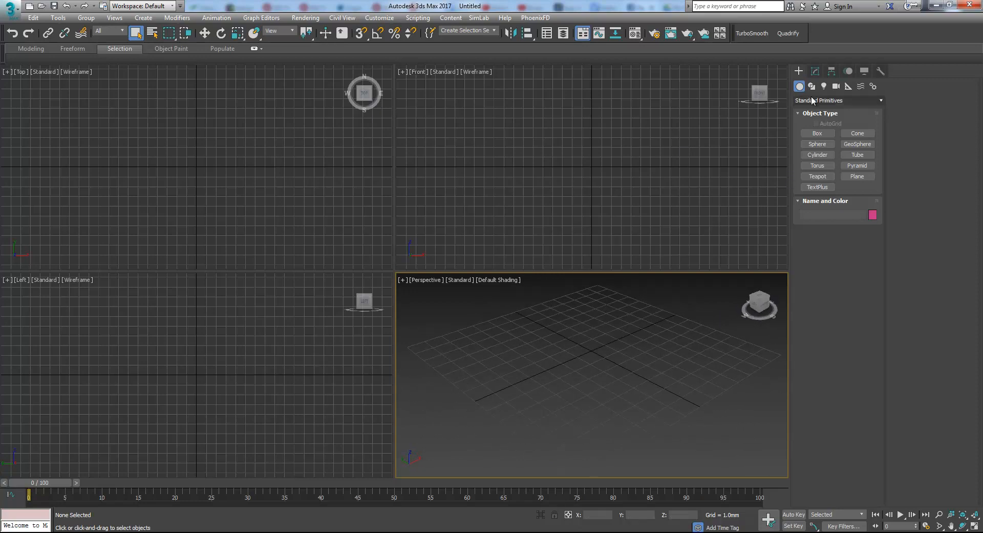
# Step: Create a teapot with a radius of about 2.44 mm near the centre of the grid in the Perspective view
pyautogui.click(817, 176)
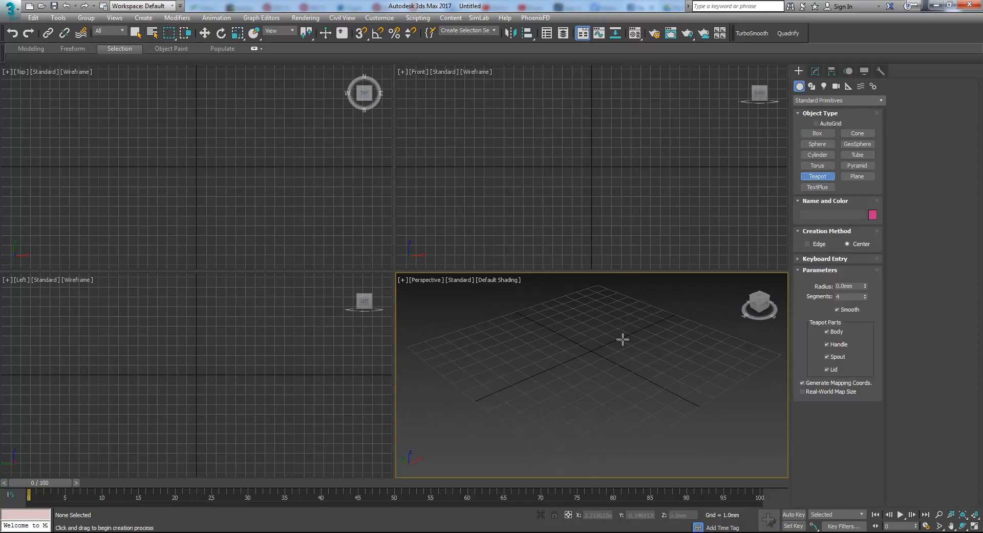
pyautogui.moveTo(593, 357); pyautogui.dragTo(609, 379)
pyautogui.moveTo(609, 378)
pyautogui.keyDown('alt'); pyautogui.mouseDown(button='middle')
pyautogui.moveTo(604, 395)
pyautogui.moveTo(507, 388)
pyautogui.moveTo(452, 357)
pyautogui.moveTo(487, 408)
pyautogui.moveTo(585, 391)
pyautogui.moveTo(498, 388)
pyautogui.moveTo(618, 370)
pyautogui.mouseUp(button='middle'); pyautogui.keyUp('alt')
pyautogui.scroll(2, 593, 218)
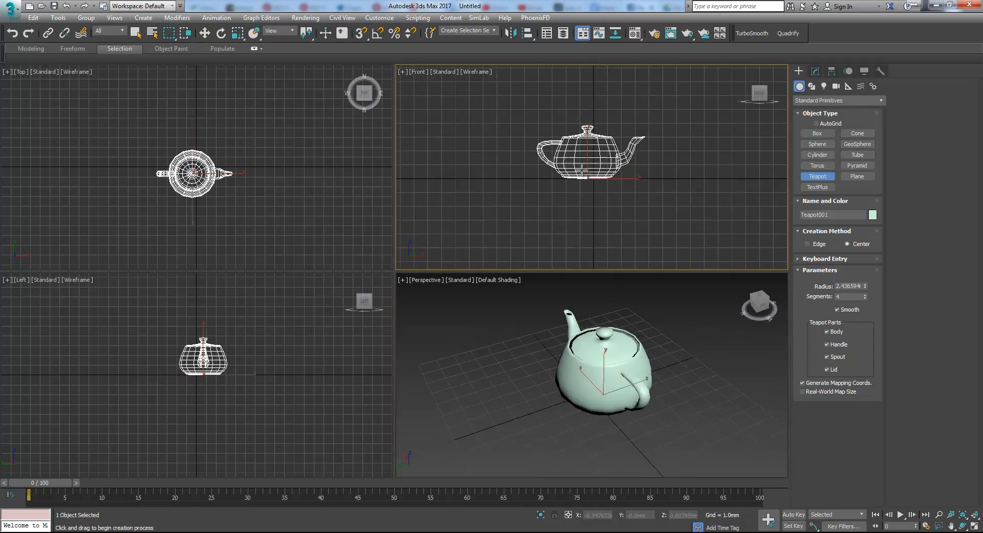
pyautogui.keyDown('alt'); pyautogui.moveTo(593, 379); pyautogui.dragTo(742, 368, button='middle'); pyautogui.keyUp('alt')
pyautogui.keyDown('alt'); pyautogui.moveTo(603, 386); pyautogui.dragTo(665, 379, button='middle'); pyautogui.keyUp('alt')
pyautogui.moveTo(611, 203); pyautogui.dragTo(608, 211, button='middle')
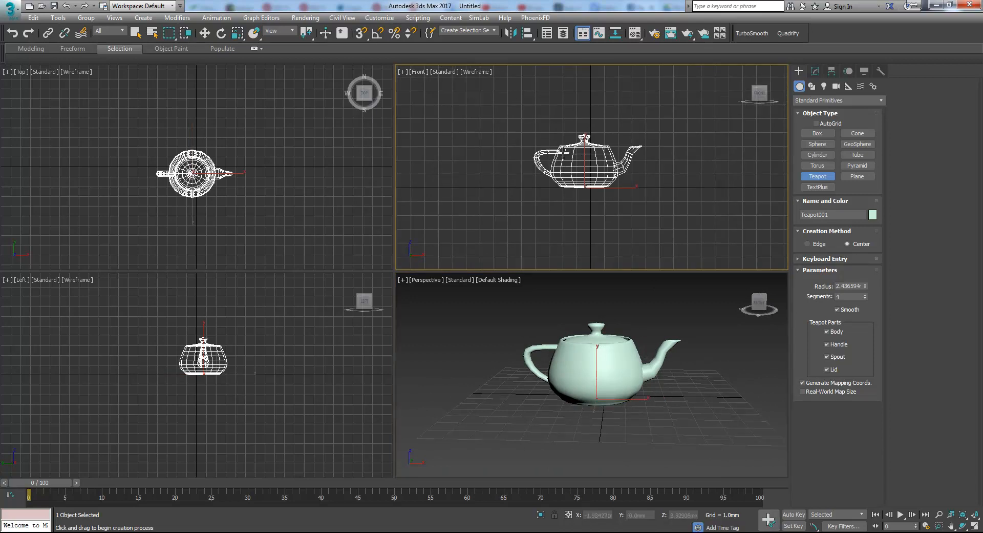
# Step: Rotate the teapot to -90 degrees about the Z axis, then deselect it
pyautogui.press('e')
pyautogui.click(622, 406)
pyautogui.moveTo(622, 406); pyautogui.dragTo(551, 427)
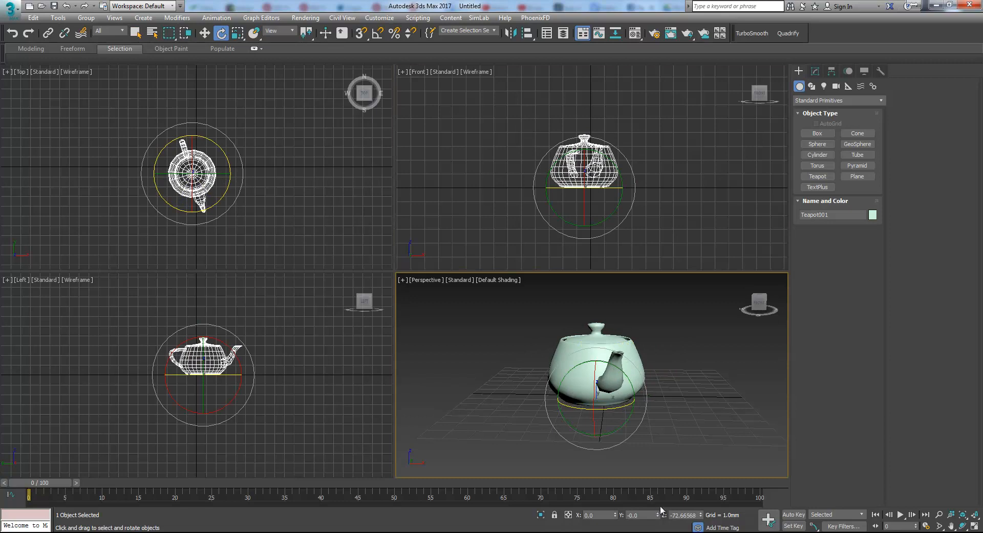
pyautogui.doubleClick(678, 515)
pyautogui.write('-90')
pyautogui.press('Return')
pyautogui.click(652, 223)
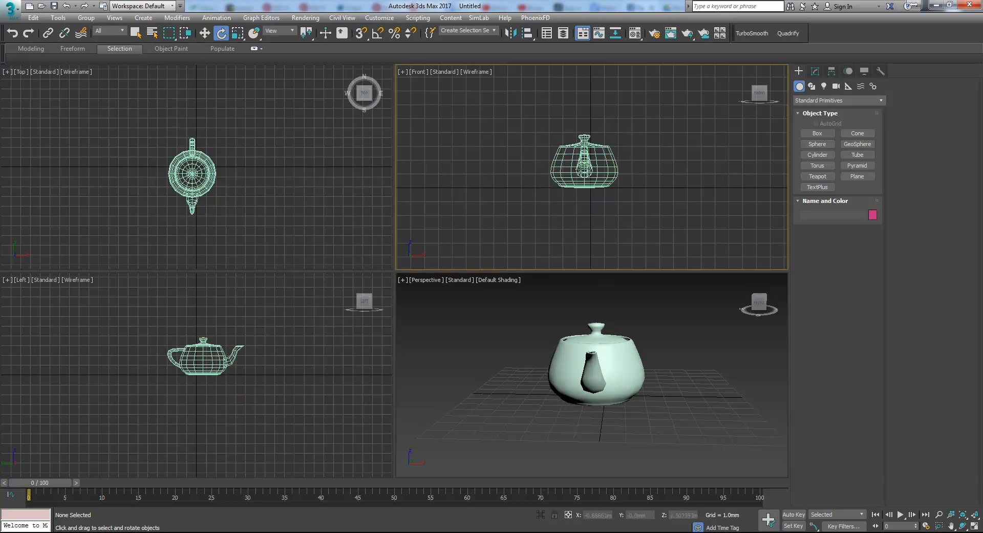
# Step: Examine the rotated teapot in the Front, Left and Top views
pyautogui.click(592, 161)
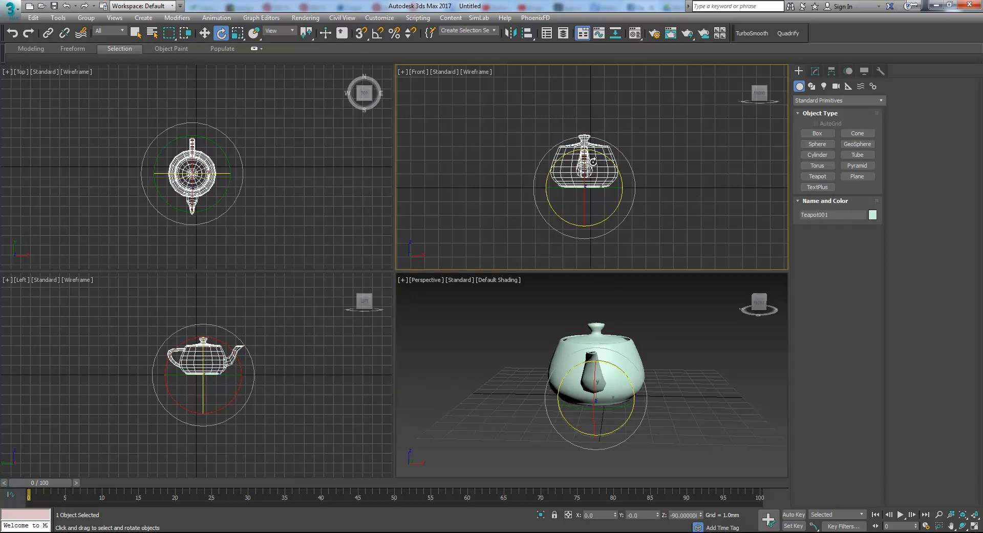
pyautogui.moveTo(306, 365); pyautogui.dragTo(304, 377, button='middle')
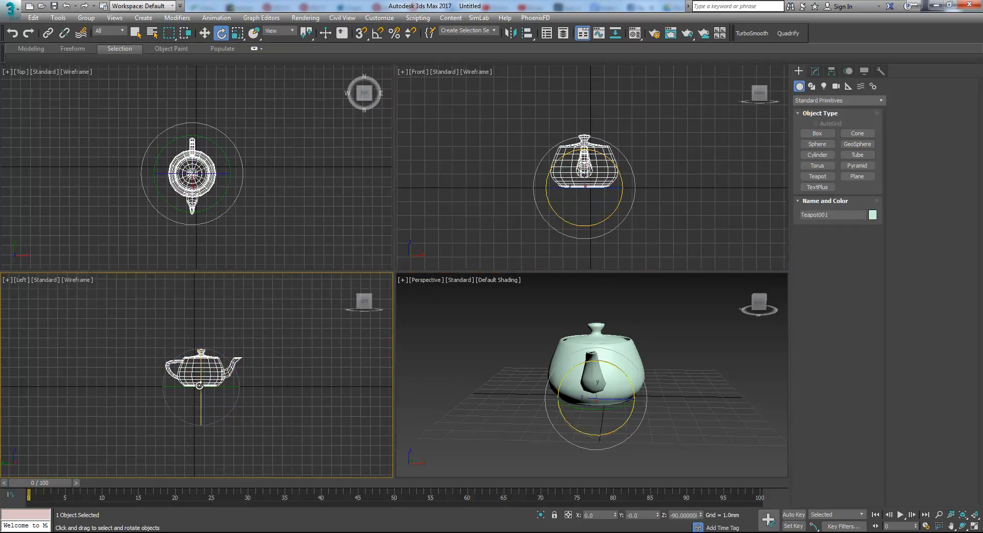
pyautogui.moveTo(235, 219); pyautogui.dragTo(236, 220, button='middle')
pyautogui.scroll(3, 177, 181)
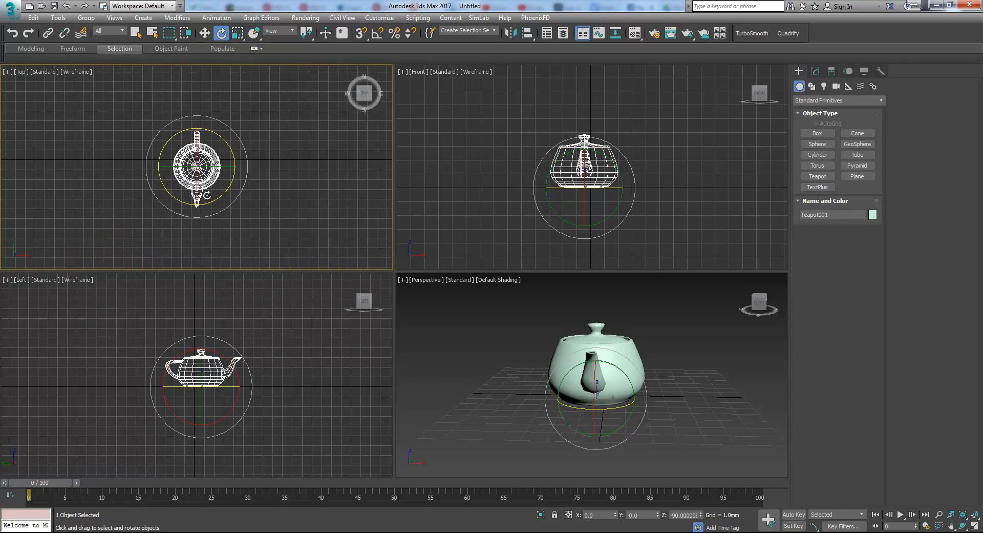
pyautogui.press('w')
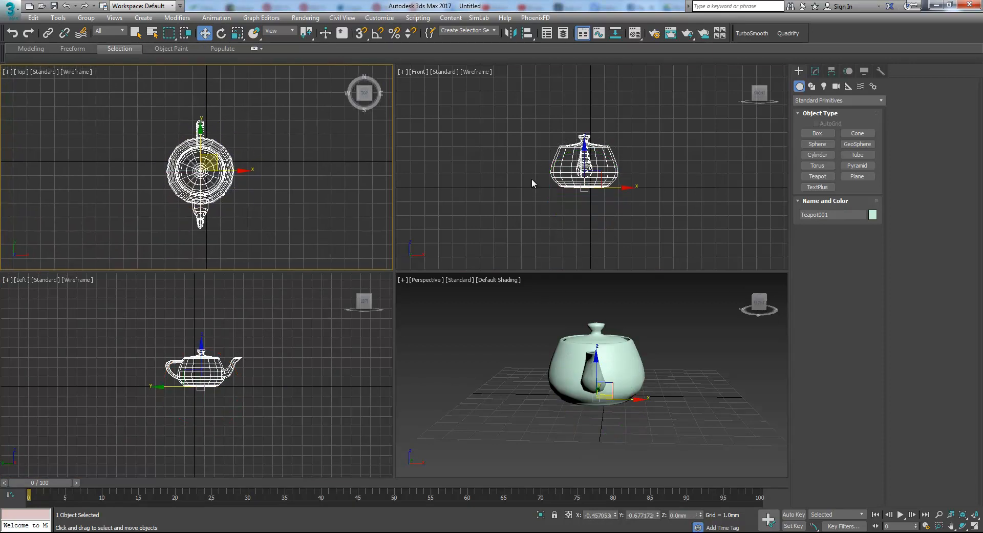
pyautogui.click(481, 182)
pyautogui.scroll(3, 566, 171)
pyautogui.moveTo(561, 182); pyautogui.dragTo(590, 197, button='middle')
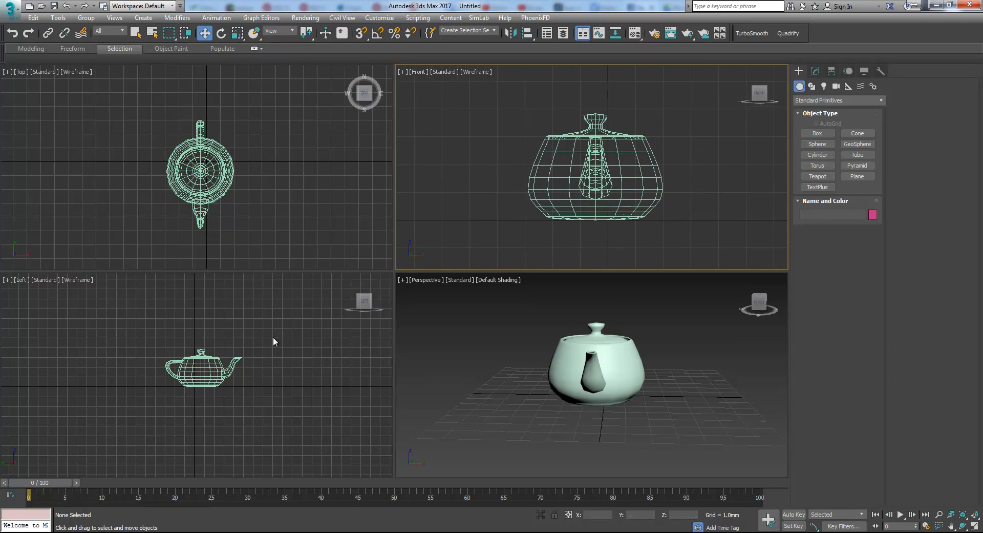
pyautogui.scroll(4, 213, 346)
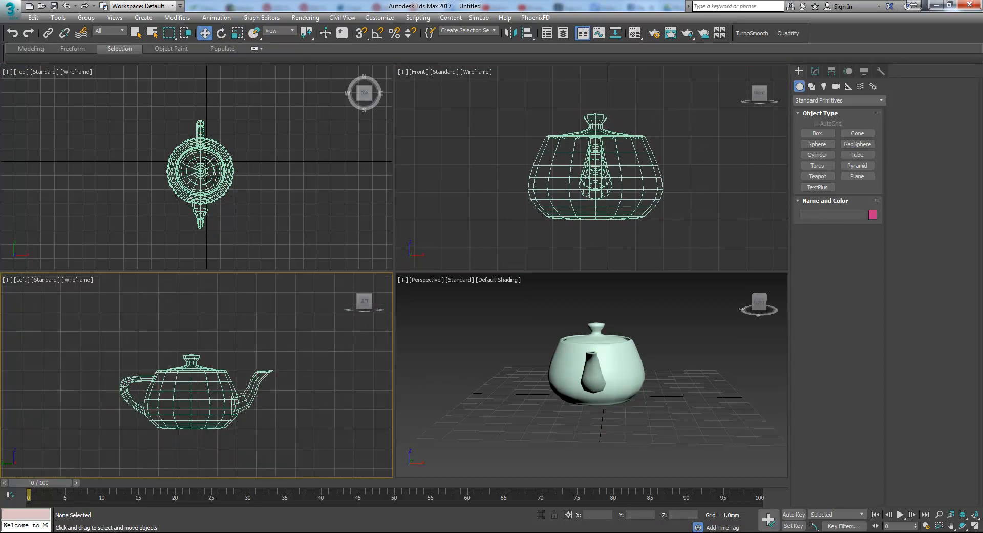
# Step: Examine the teapot's wireframe up close in the Top view
pyautogui.click(214, 174)
pyautogui.scroll(6, 223, 123)
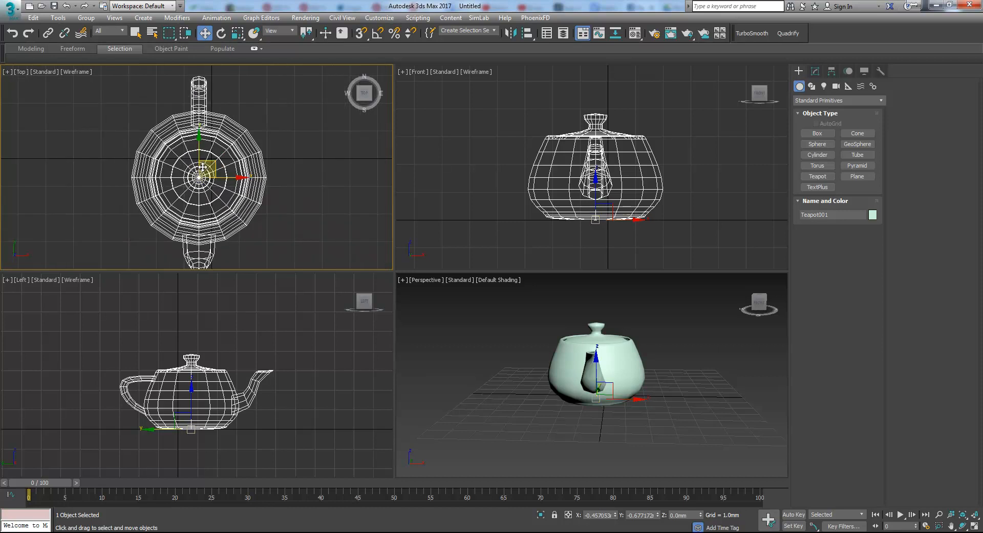
pyautogui.scroll(5, 223, 123)
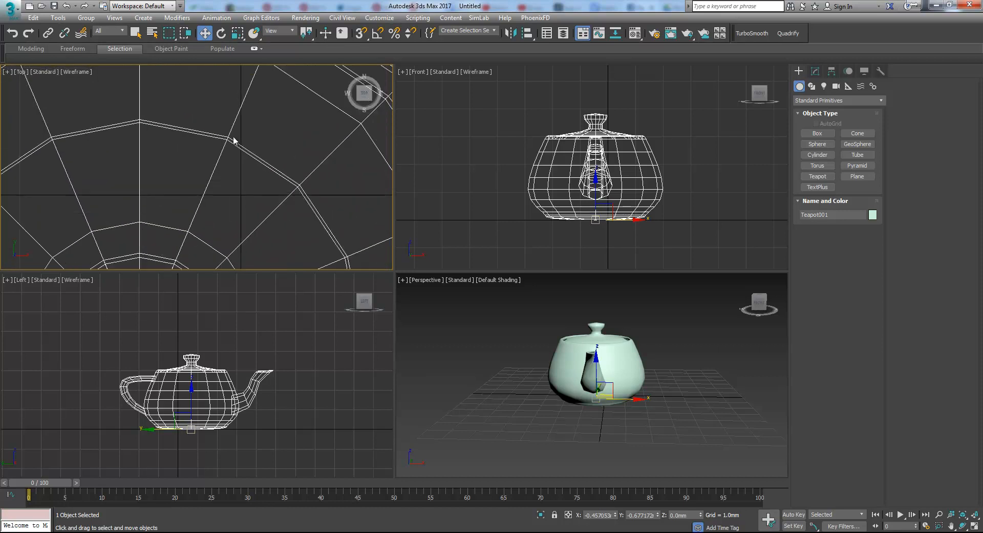
pyautogui.scroll(3, 227, 137)
pyautogui.scroll(-10, 219, 138)
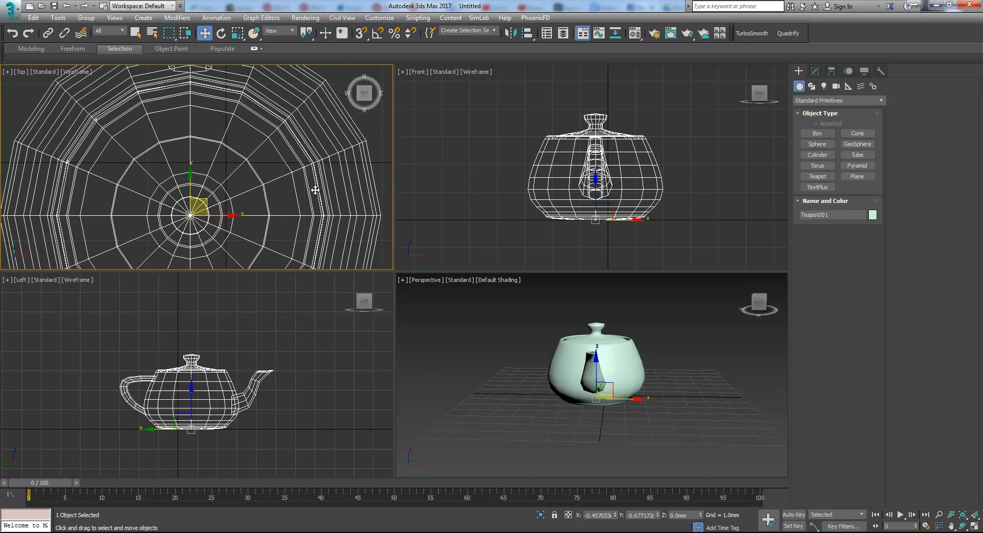
pyautogui.scroll(-4, 316, 189)
pyautogui.moveTo(256, 184); pyautogui.dragTo(236, 182, button='middle')
# Step: Compare the teapot in the Front, Left and Perspective views from different angles and distances
pyautogui.moveTo(526, 164); pyautogui.dragTo(551, 157, button='middle')
pyautogui.middleClick(251, 385)
pyautogui.moveTo(251, 385); pyautogui.dragTo(241, 365, button='middle')
pyautogui.middleClick(554, 395)
pyautogui.scroll(4, 518, 408)
pyautogui.keyDown('alt'); pyautogui.moveTo(524, 387); pyautogui.dragTo(561, 401, button='middle'); pyautogui.keyUp('alt')
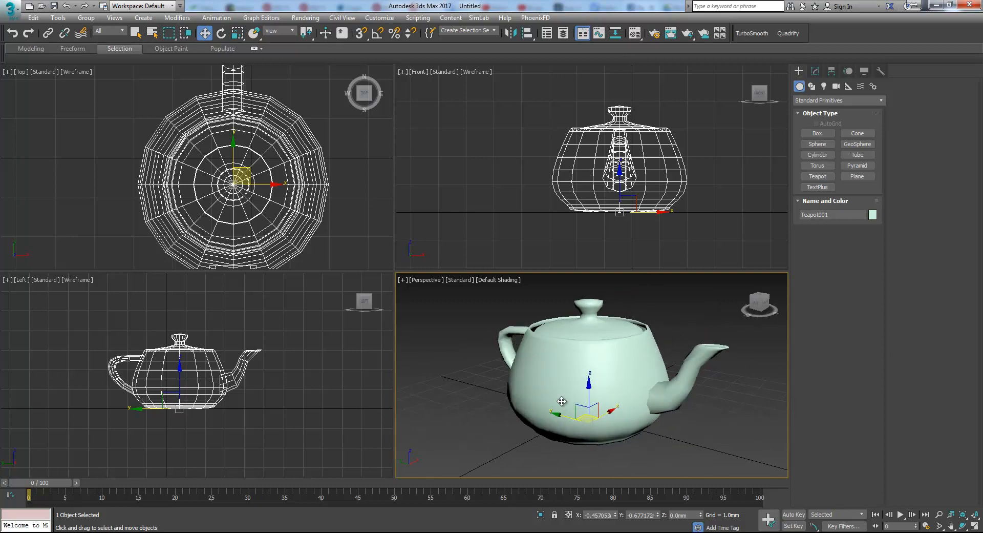
pyautogui.click(657, 326)
pyautogui.keyDown('alt'); pyautogui.moveTo(656, 326); pyautogui.dragTo(610, 377, button='middle'); pyautogui.keyUp('alt')
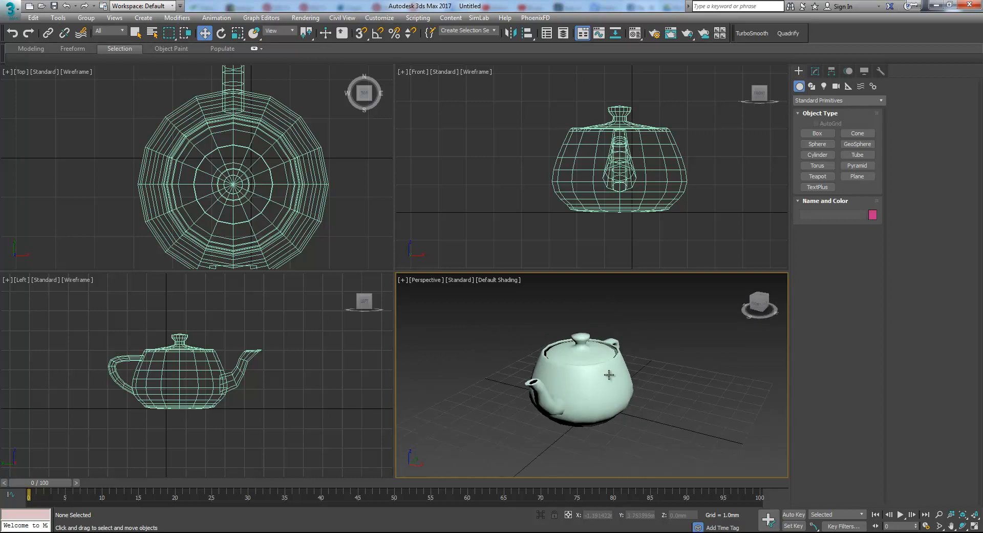
pyautogui.moveTo(275, 401); pyautogui.dragTo(275, 404, button='middle')
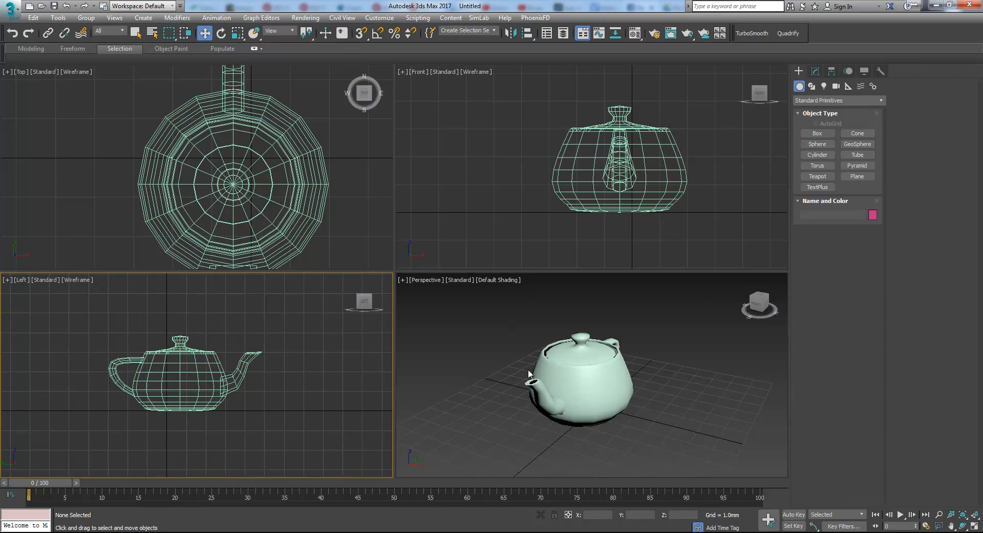
pyautogui.keyDown('alt'); pyautogui.moveTo(526, 368); pyautogui.dragTo(532, 364, button='middle'); pyautogui.keyUp('alt')
pyautogui.click(487, 220)
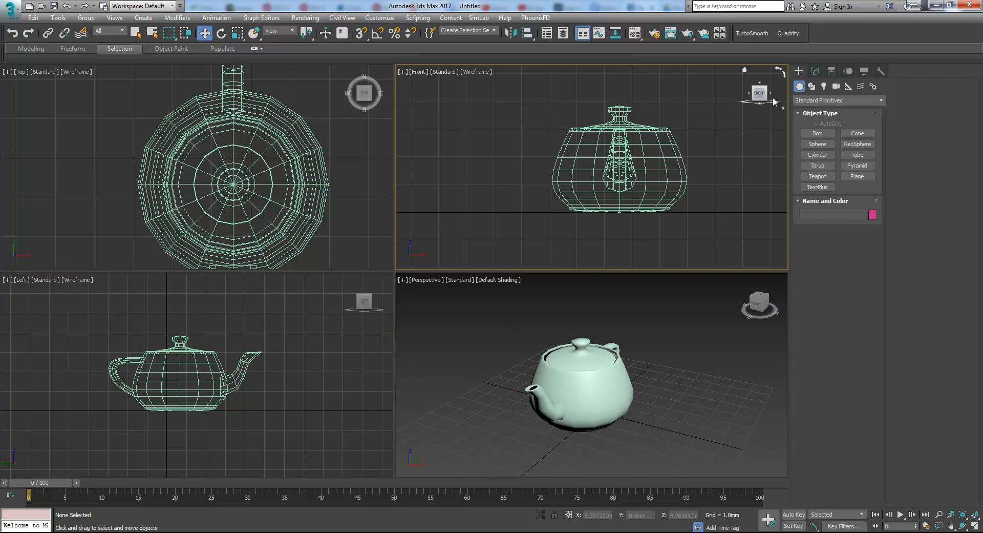
pyautogui.moveTo(640, 287); pyautogui.dragTo(647, 284, button='middle')
pyautogui.moveTo(662, 200); pyautogui.dragTo(624, 206, button='middle')
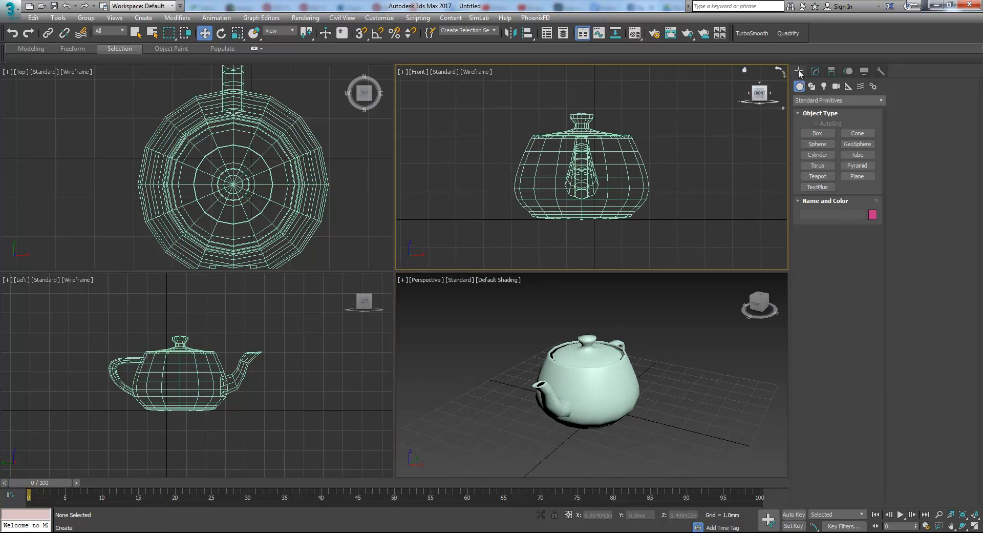
# Step: Create a box about 11 mm long, 7.1 mm wide and 5.6 mm high beside the teapot in the Perspective view
pyautogui.click(820, 72)
pyautogui.click(799, 72)
pyautogui.scroll(-5, 630, 337)
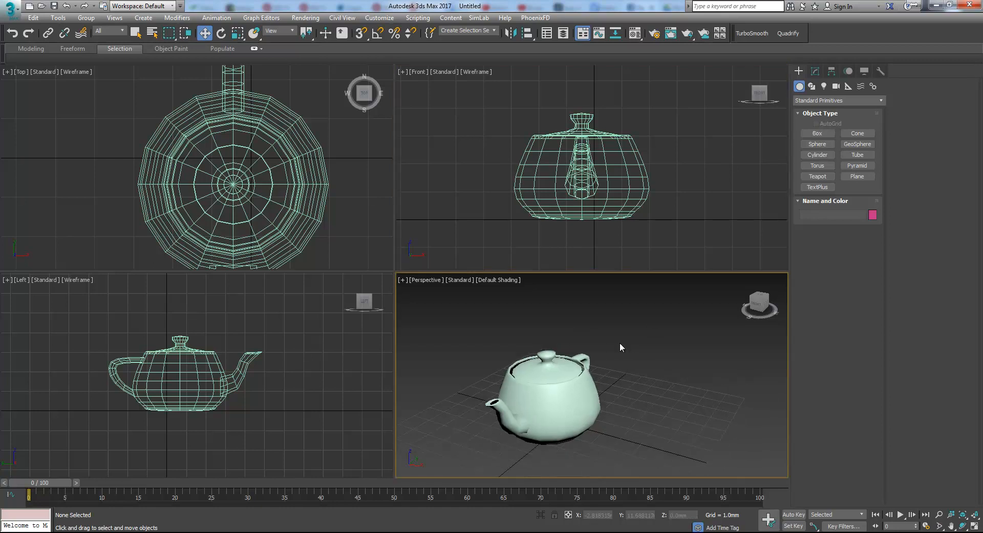
pyautogui.click(817, 134)
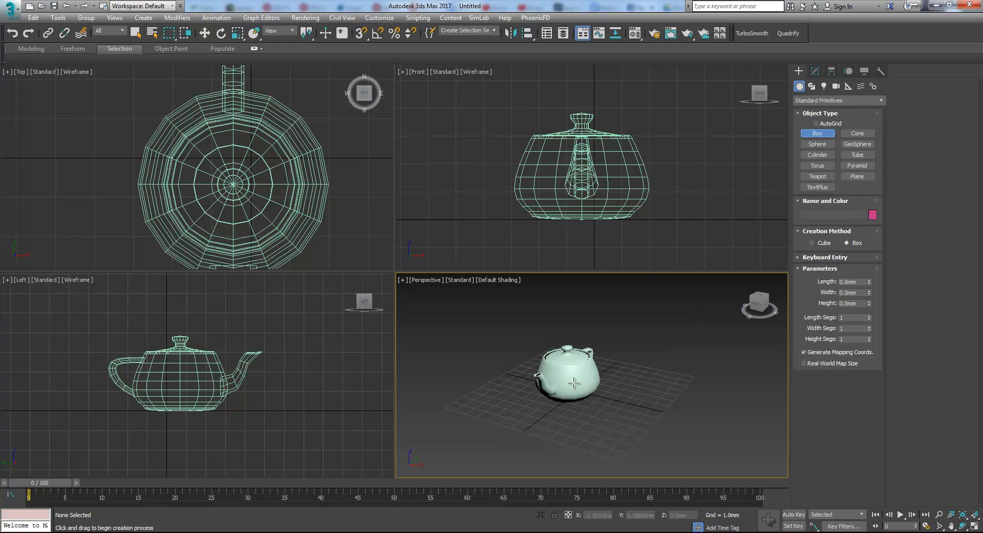
pyautogui.scroll(-3, 72, 171)
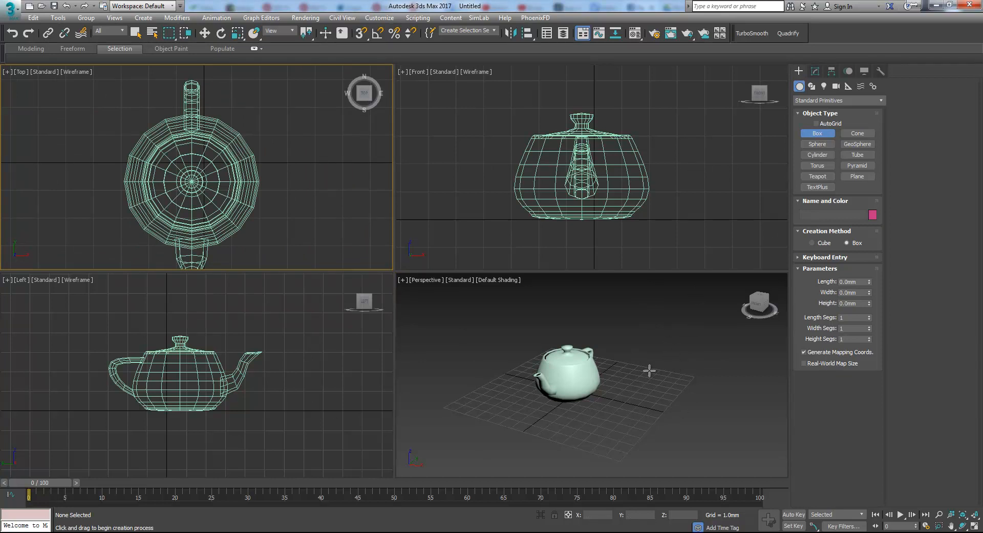
pyautogui.moveTo(658, 360); pyautogui.dragTo(698, 435)
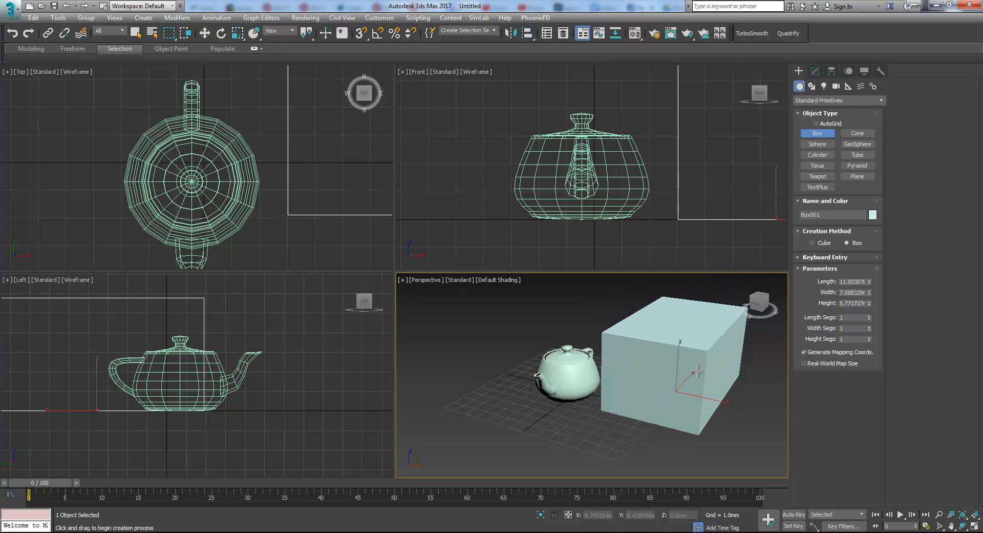
pyautogui.click(715, 349)
# Step: Activate the Move tool and open the new box's parameters for modification
pyautogui.press('w')
pyautogui.click(759, 400)
pyautogui.moveTo(759, 400); pyautogui.dragTo(679, 377, button='middle')
pyautogui.click(672, 371)
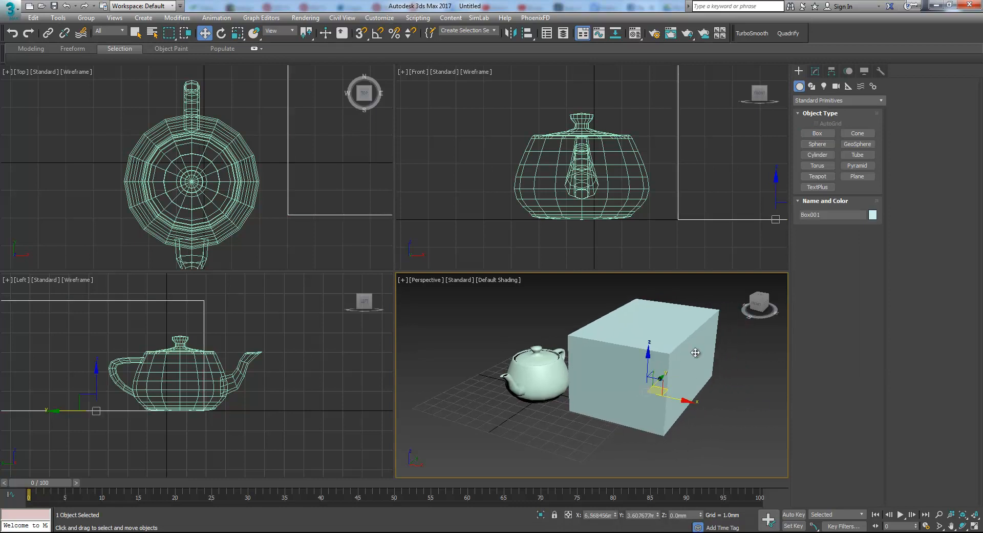
pyautogui.keyDown('alt'); pyautogui.moveTo(677, 368); pyautogui.dragTo(664, 350, button='middle'); pyautogui.keyUp('alt')
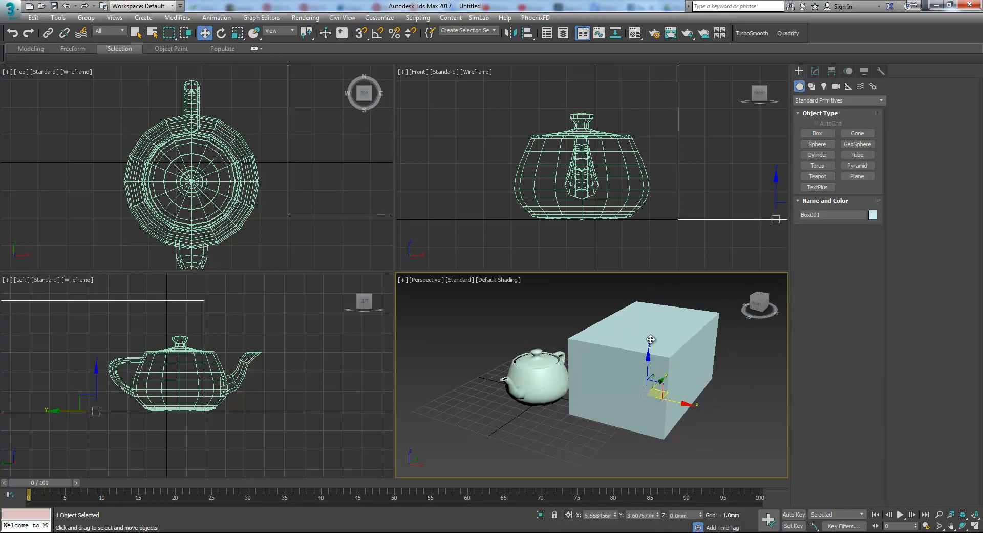
pyautogui.click(815, 72)
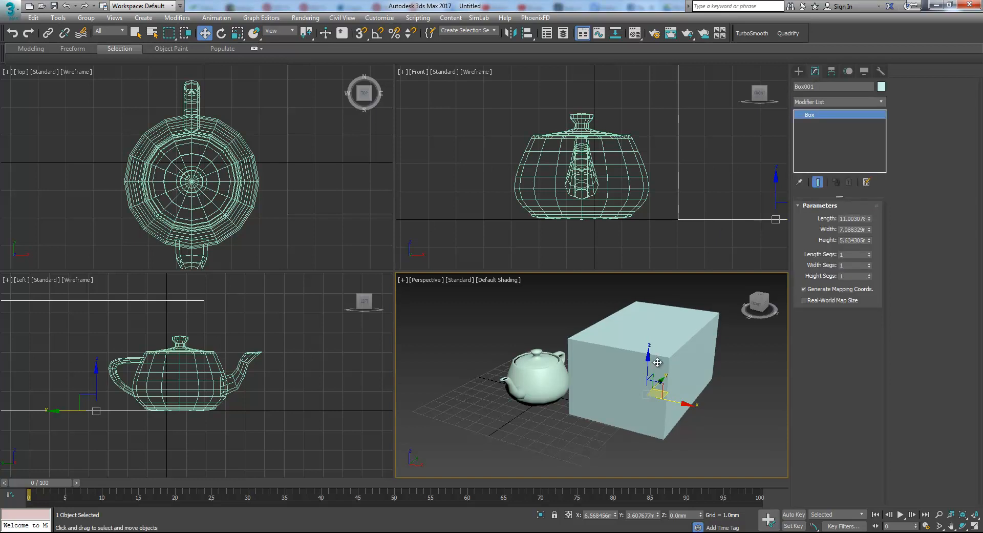
# Step: Turn on edged faces in the Perspective view
pyautogui.moveTo(676, 381); pyautogui.dragTo(656, 390, button='middle')
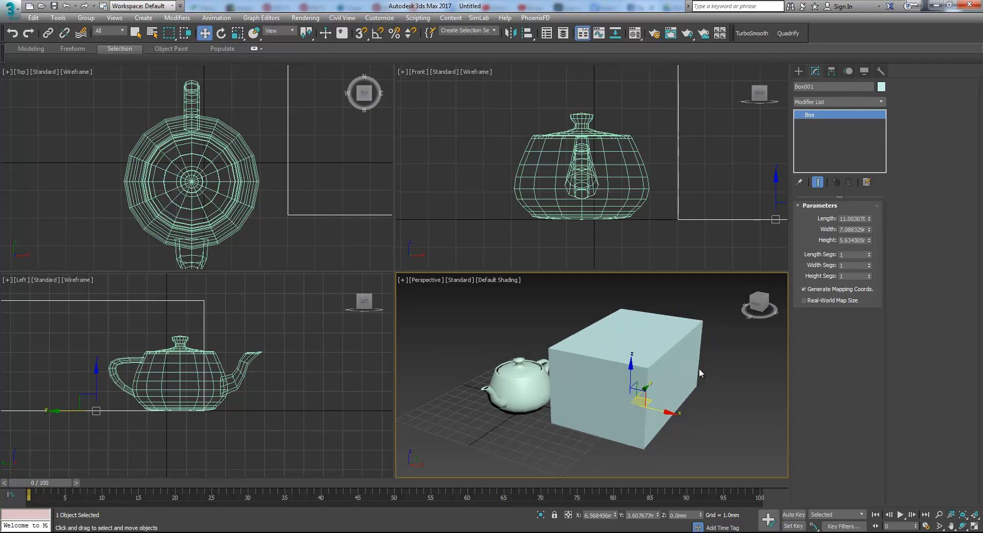
pyautogui.moveTo(674, 382); pyautogui.dragTo(675, 382, button='middle')
pyautogui.press('F4')
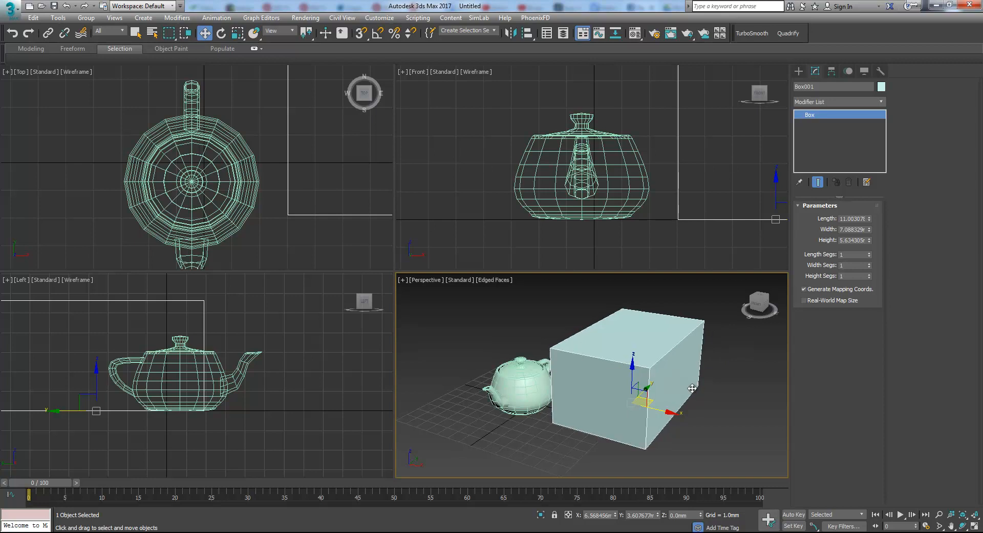
# Step: Move the box away from the teapot on the ground plane to about X 7.6 mm, Y 5.2 mm
pyautogui.click(528, 395)
pyautogui.click(613, 390)
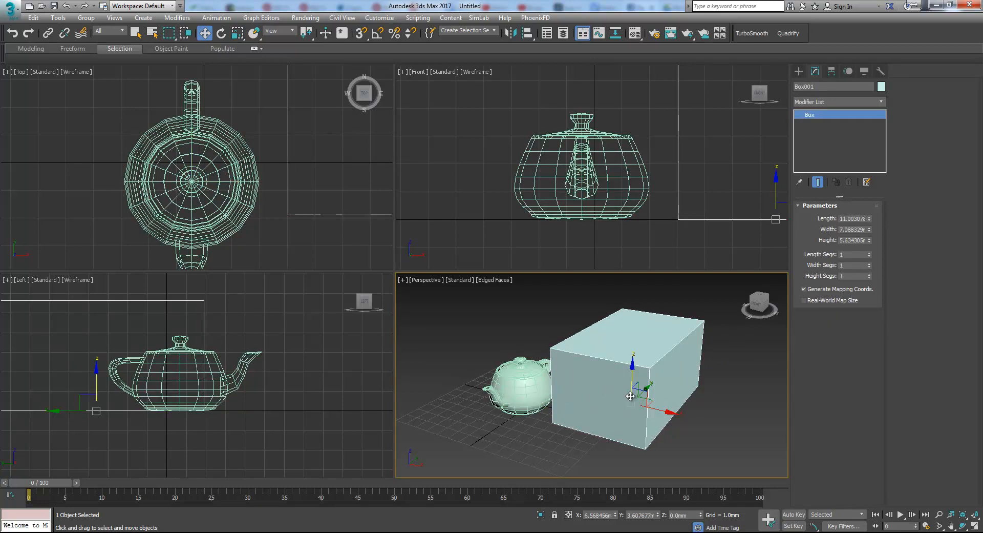
pyautogui.moveTo(649, 404); pyautogui.dragTo(672, 400)
pyautogui.click(715, 376)
pyautogui.click(715, 377)
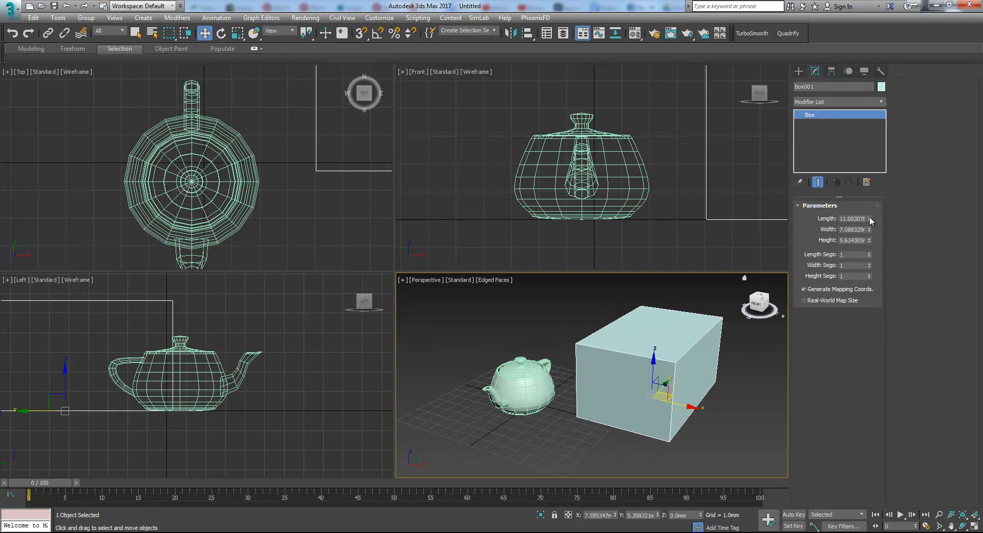
# Step: Reduce the box's length to about 9.6 mm
pyautogui.moveTo(869, 217); pyautogui.dragTo(869, 222)
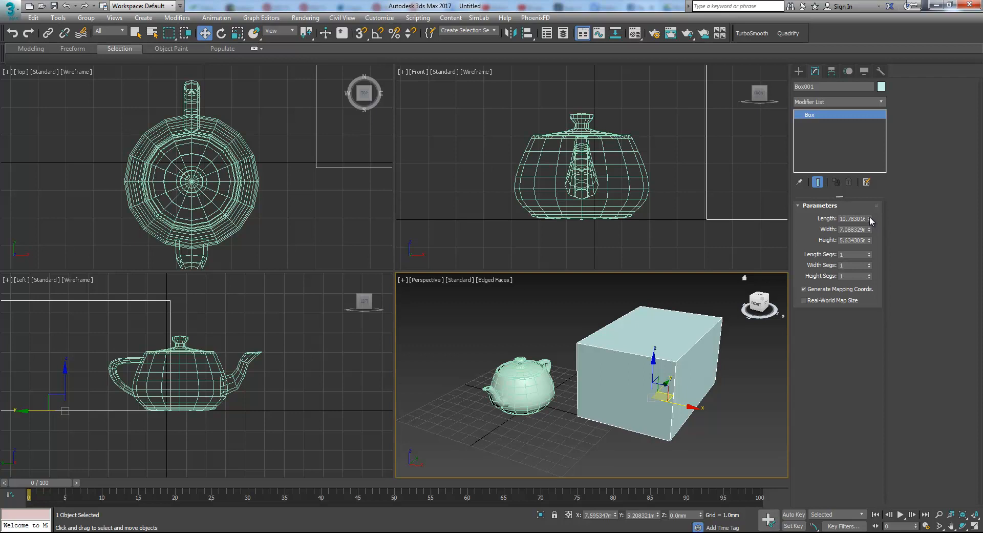
pyautogui.moveTo(869, 218)
pyautogui.mouseDown()
pyautogui.moveTo(869, 238)
pyautogui.moveTo(869, 212)
pyautogui.moveTo(869, 234)
pyautogui.moveTo(869, 223)
pyautogui.mouseUp()
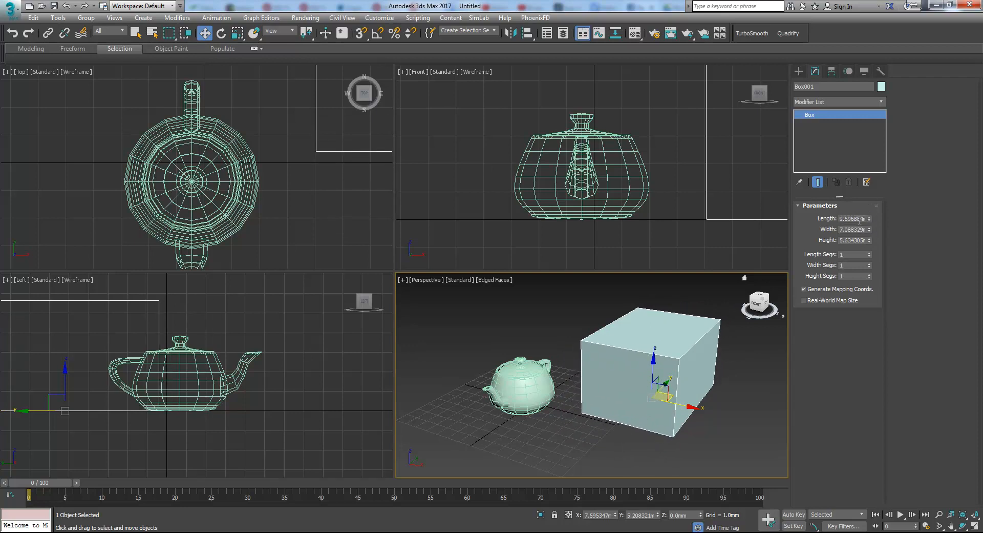
# Step: Set the box's length to 5 mm, width to 6 mm and height to 12 mm
pyautogui.doubleClick(859, 219)
pyautogui.write('5')
pyautogui.press('Return')
pyautogui.doubleClick(858, 228)
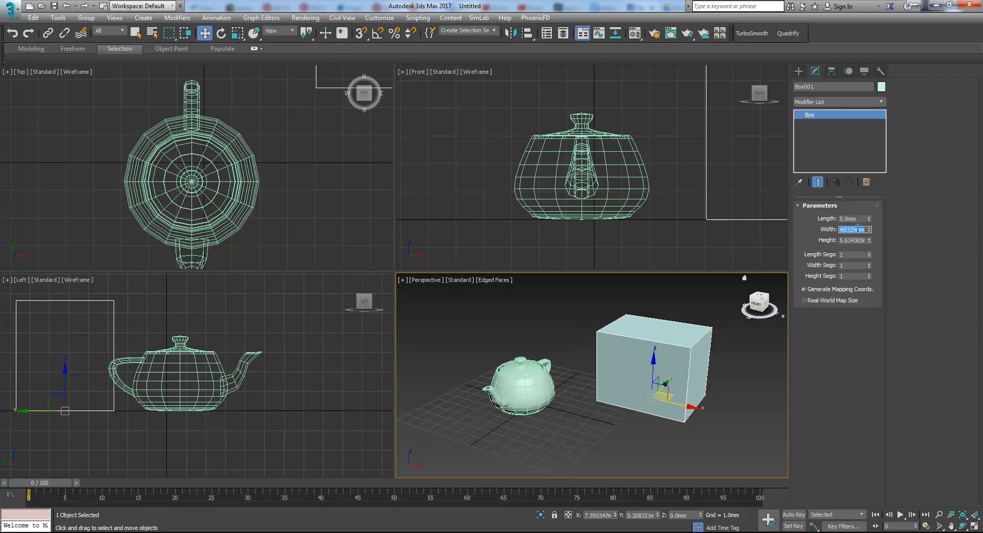
pyautogui.write('6')
pyautogui.press('Return')
pyautogui.doubleClick(857, 240)
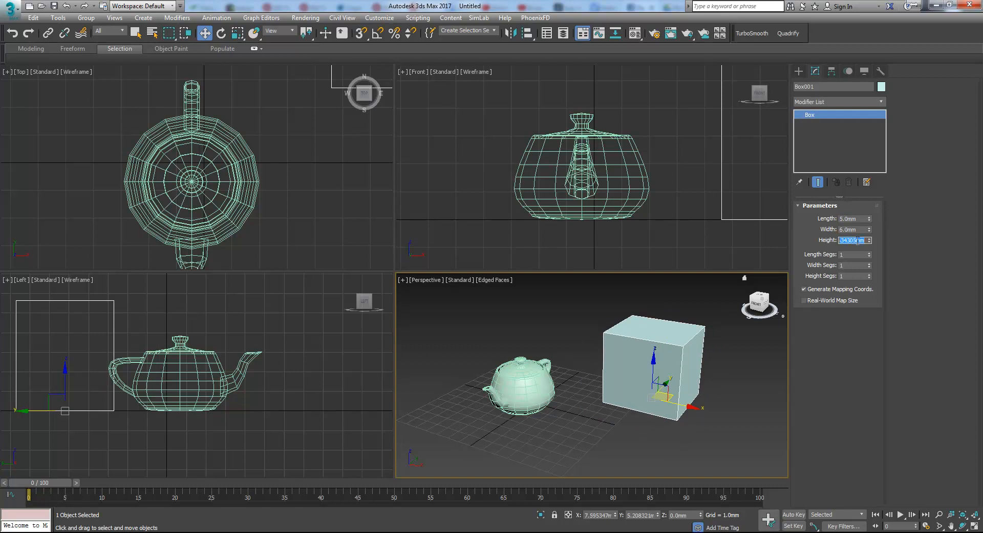
pyautogui.write('12')
pyautogui.press('Return')
pyautogui.moveTo(729, 364); pyautogui.dragTo(694, 350, button='middle')
pyautogui.scroll(-3, 696, 377)
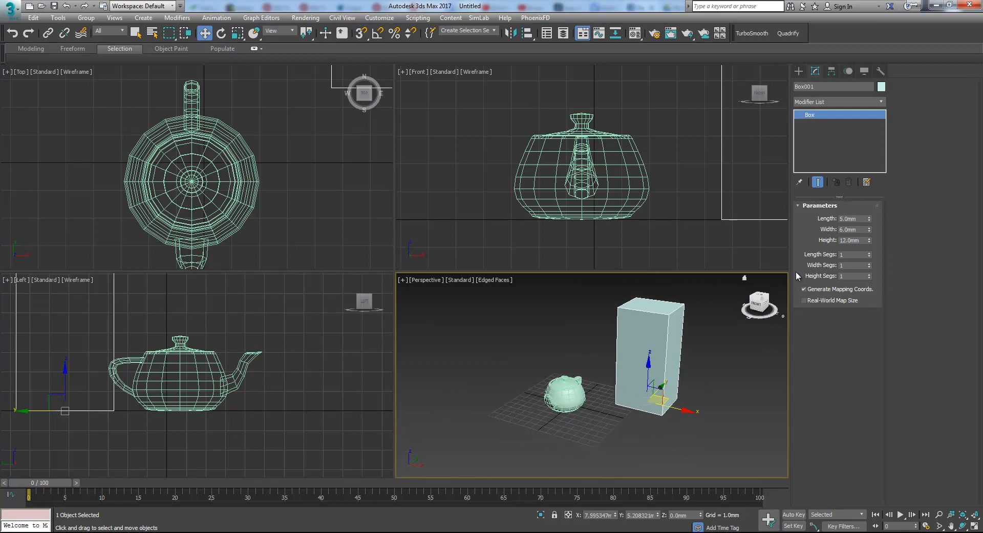
# Step: Lower the box's height to about -4.7 mm so it extends below the grid, and raise it back to about 5.2 mm
pyautogui.moveTo(868, 241); pyautogui.dragTo(868, 312)
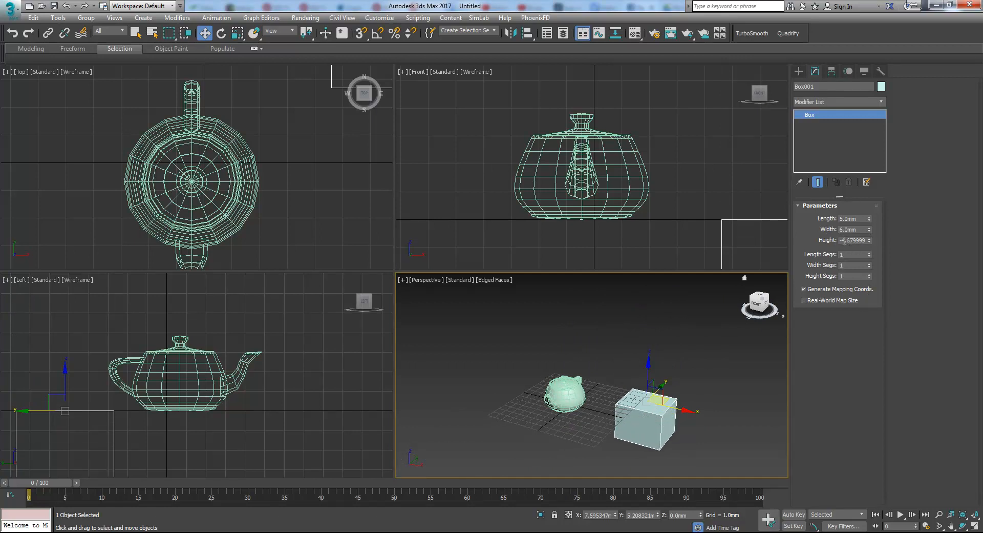
pyautogui.keyDown('alt'); pyautogui.moveTo(688, 429); pyautogui.dragTo(722, 388, button='middle'); pyautogui.keyUp('alt')
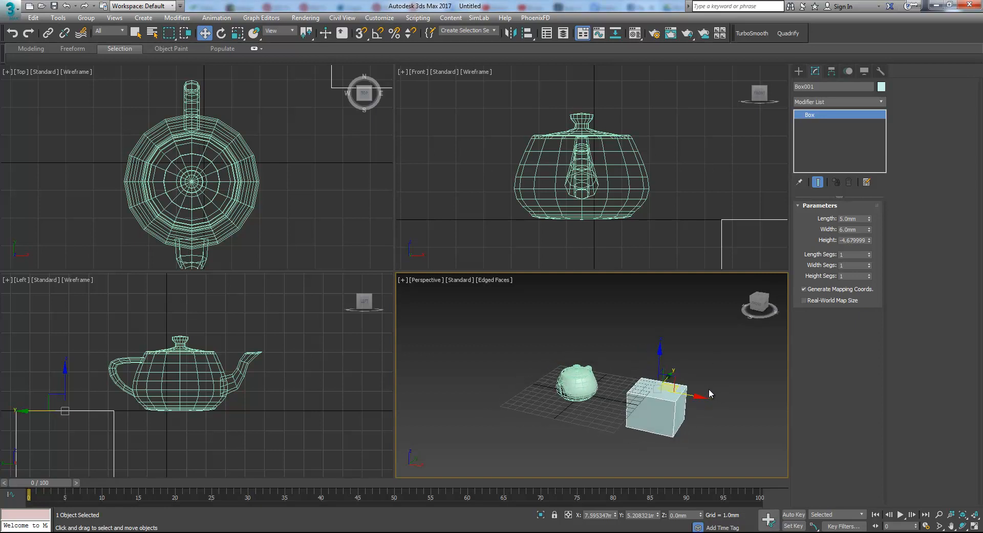
pyautogui.scroll(5, 661, 392)
pyautogui.moveTo(660, 391); pyautogui.dragTo(679, 378, button='middle')
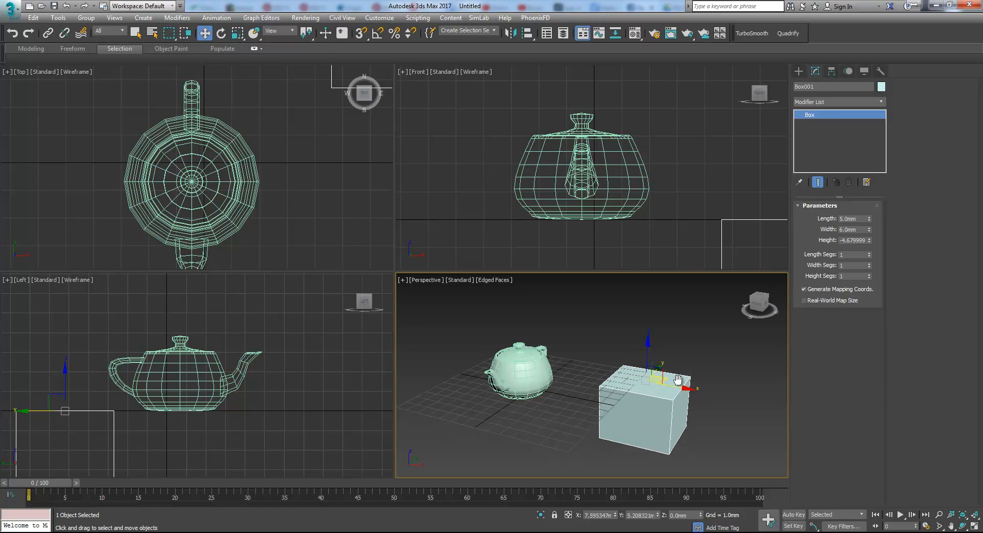
pyautogui.moveTo(869, 240); pyautogui.dragTo(869, 204)
pyautogui.keyDown('alt'); pyautogui.moveTo(695, 348); pyautogui.dragTo(739, 342, button='middle'); pyautogui.keyUp('alt')
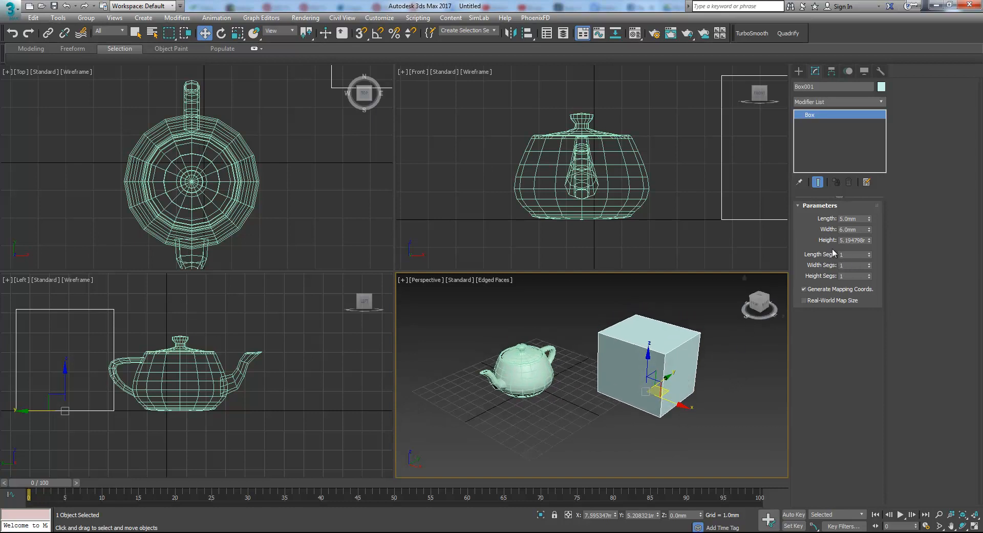
# Step: Increase the box's length segments to 5
pyautogui.click(869, 252)
pyautogui.click(869, 252)
pyautogui.click(869, 251)
pyautogui.click(869, 252)
pyautogui.keyDown('alt'); pyautogui.moveTo(692, 404); pyautogui.dragTo(702, 375, button='middle'); pyautogui.keyUp('alt')
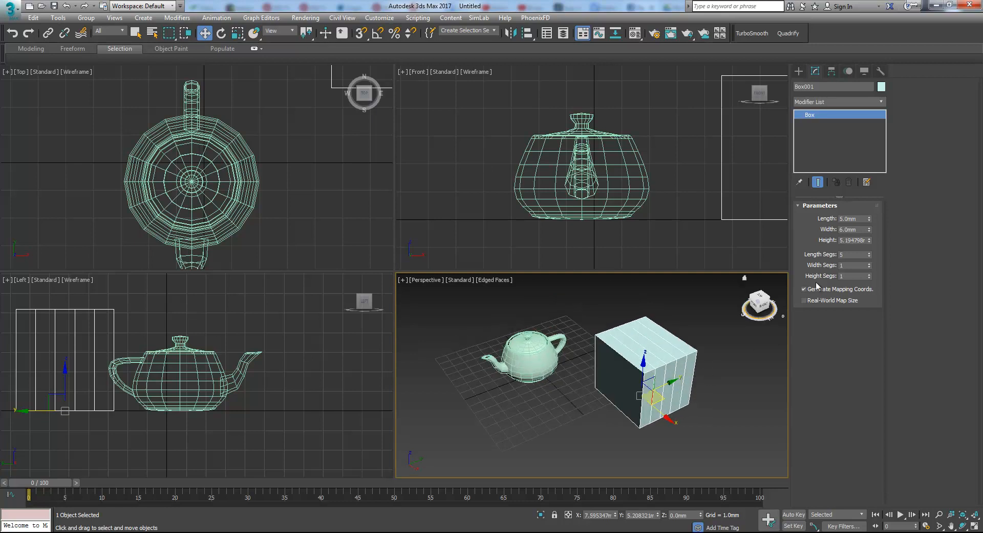
# Step: Increase the box's width segments to 5 and its height segments to 4
pyautogui.click(868, 263)
pyautogui.click(867, 262)
pyautogui.click(867, 263)
pyautogui.click(867, 262)
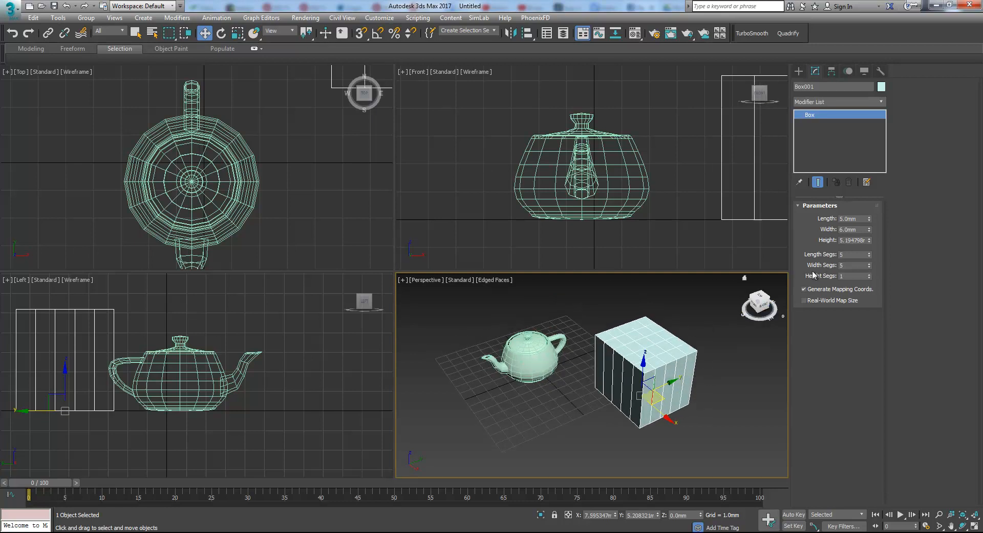
pyautogui.click(869, 274)
pyautogui.click(869, 274)
pyautogui.click(869, 274)
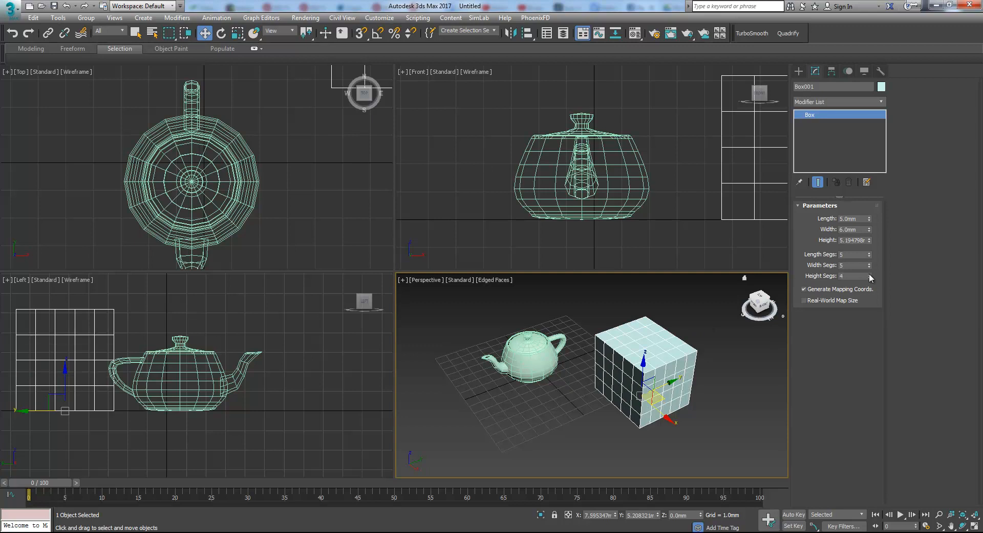
pyautogui.keyDown('alt'); pyautogui.moveTo(575, 416); pyautogui.dragTo(613, 405, button='middle'); pyautogui.keyUp('alt')
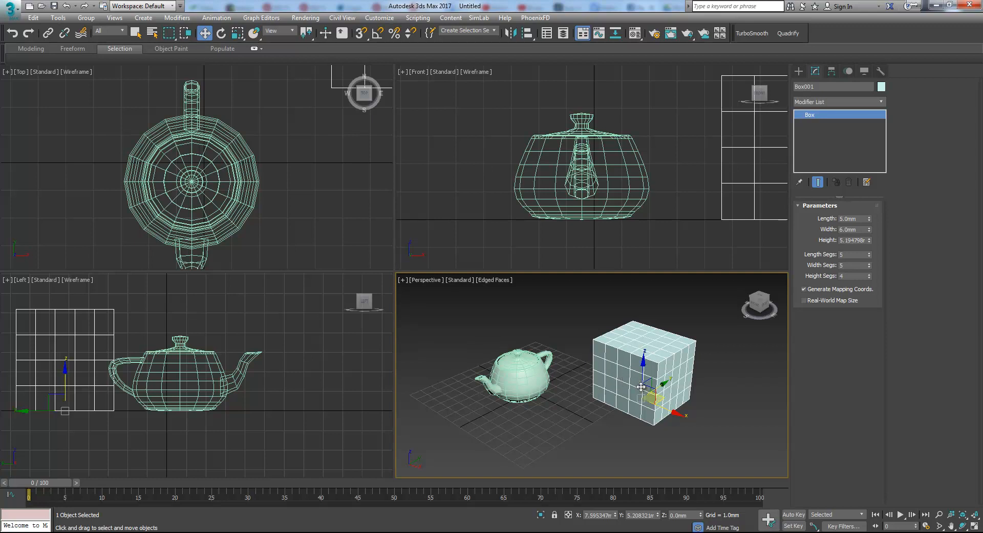
pyautogui.moveTo(642, 389); pyautogui.dragTo(660, 392, button='middle')
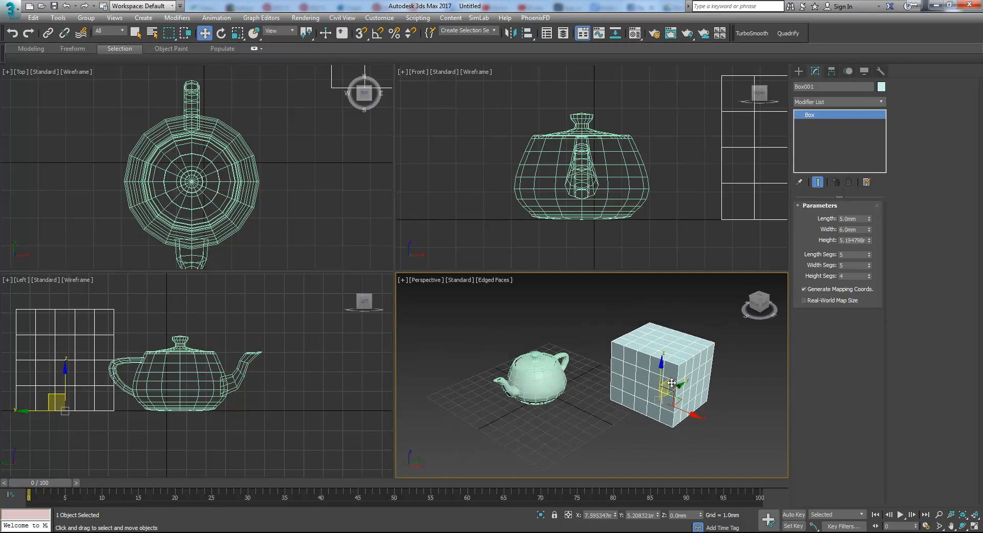
# Step: Delete the box and create a sphere with a radius of about 3.6 mm behind the teapot in the Perspective view
pyautogui.press('Delete')
pyautogui.click(797, 72)
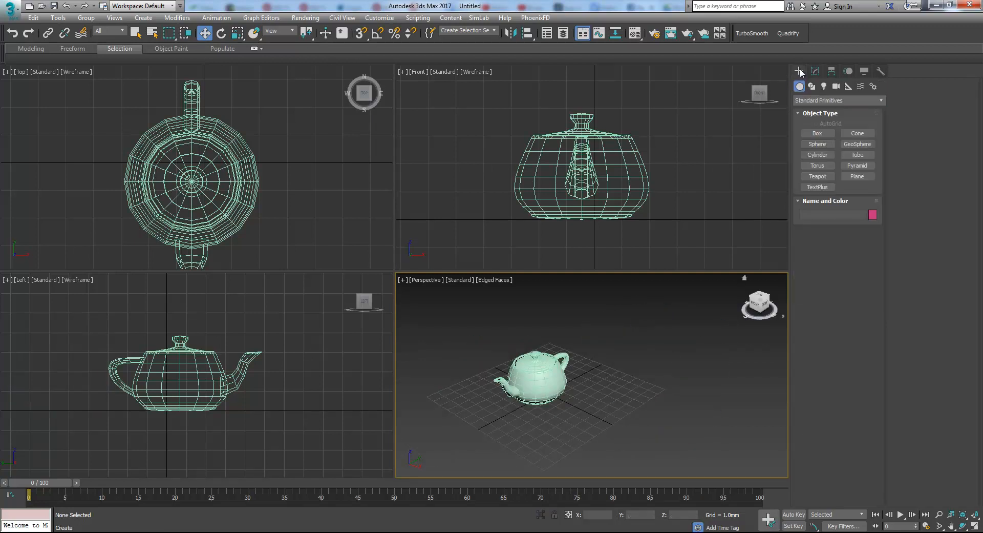
pyautogui.click(817, 144)
pyautogui.moveTo(625, 336); pyautogui.dragTo(661, 339)
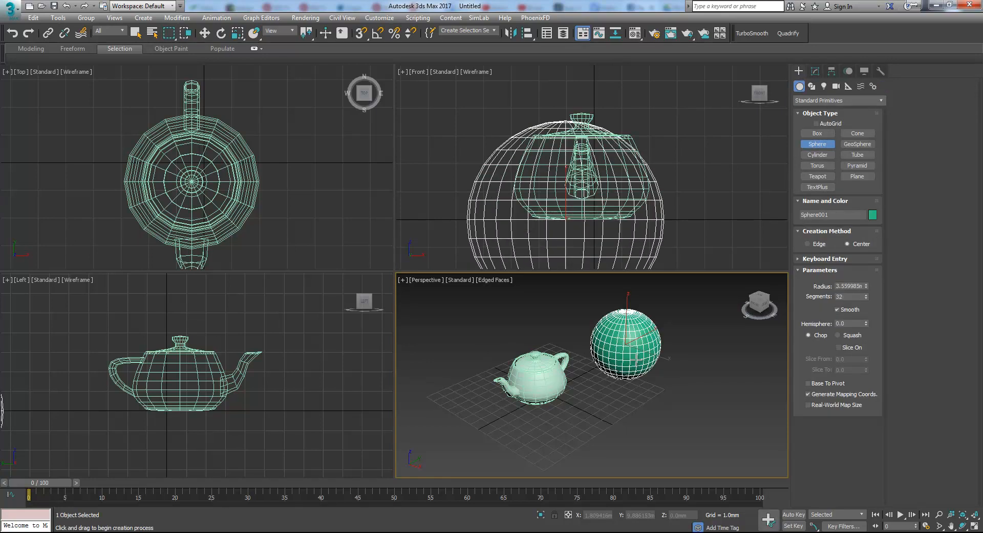
pyautogui.press('w')
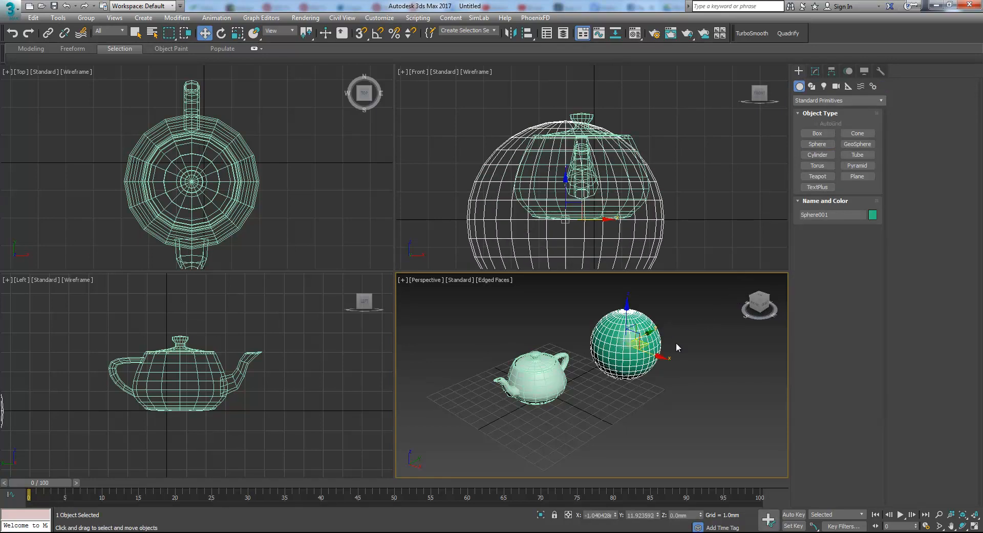
pyautogui.moveTo(654, 353); pyautogui.dragTo(653, 365, button='middle')
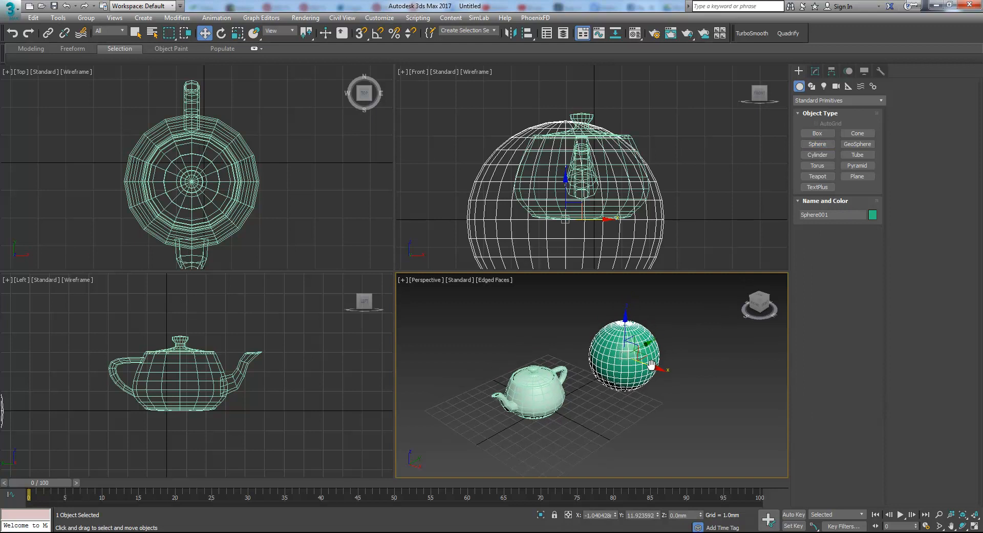
# Step: Increase the sphere's radius to about 4.9 mm and its segments to 76
pyautogui.click(817, 72)
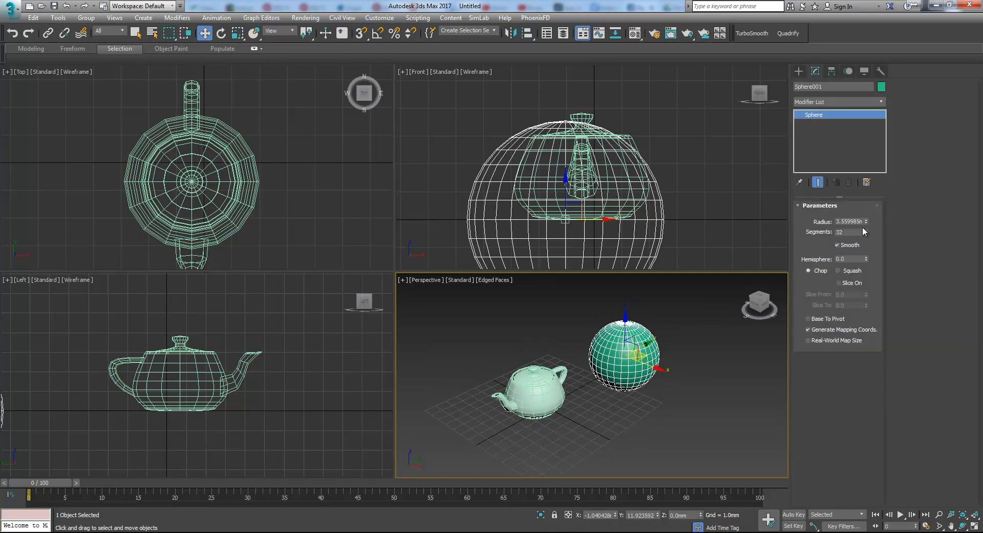
pyautogui.moveTo(865, 219); pyautogui.dragTo(875, 202)
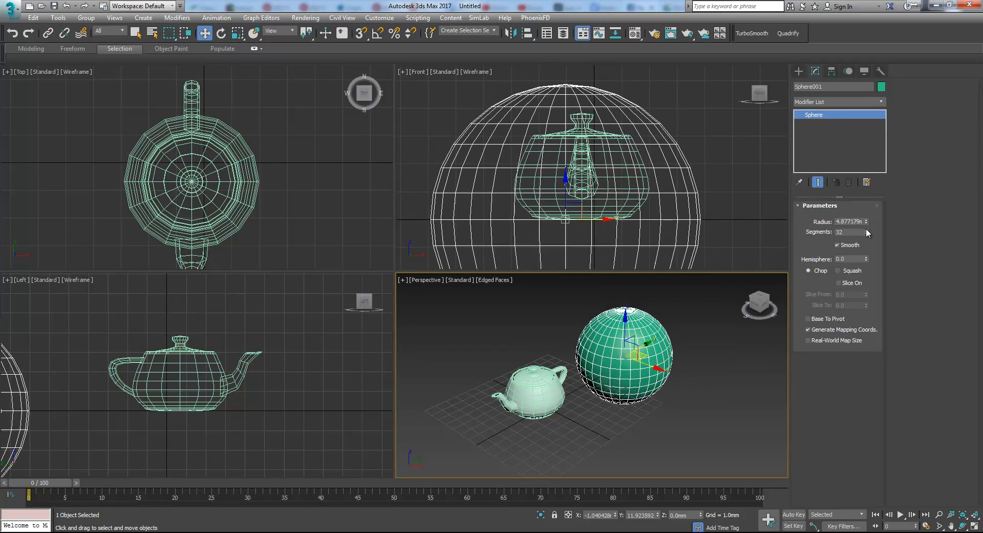
pyautogui.doubleClick(852, 232)
pyautogui.moveTo(868, 229); pyautogui.dragTo(868, 217)
pyautogui.moveTo(640, 349); pyautogui.dragTo(641, 359, button='middle')
pyautogui.moveTo(869, 230); pyautogui.dragTo(865, 223)
pyautogui.moveTo(651, 336)
pyautogui.mouseDown(button='middle')
pyautogui.moveTo(660, 308)
pyautogui.moveTo(634, 334)
pyautogui.mouseUp(button='middle')
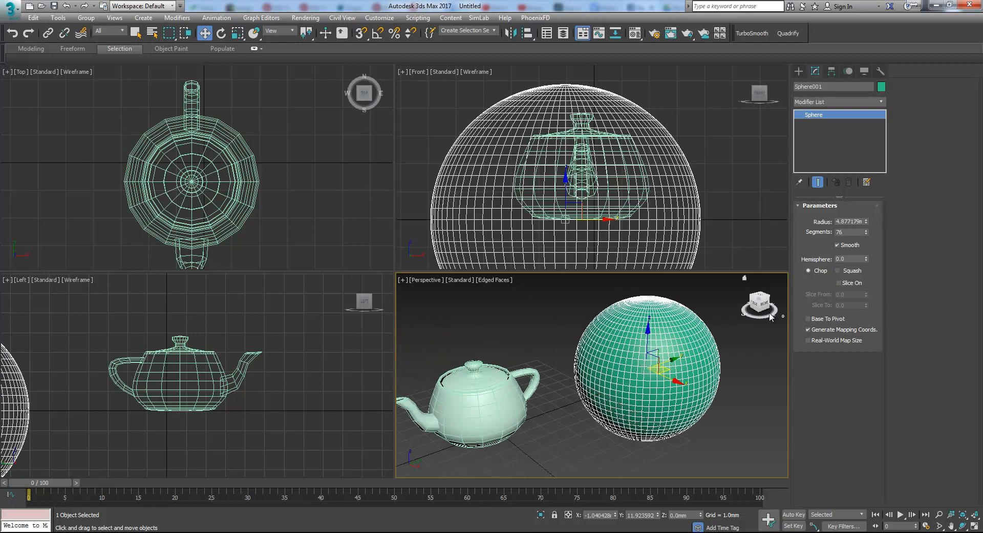
# Step: Reduce the sphere's segments to 16, keeping the sphere selected
pyautogui.moveTo(866, 230); pyautogui.dragTo(866, 256)
pyautogui.keyDown('alt'); pyautogui.moveTo(688, 333); pyautogui.dragTo(670, 342, button='middle'); pyautogui.keyUp('alt')
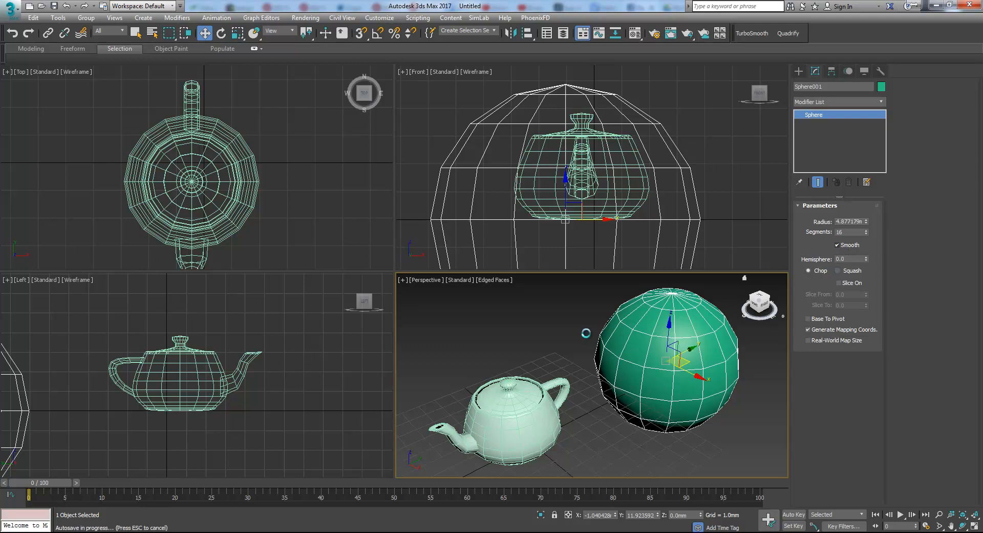
pyautogui.click(568, 334)
pyautogui.click(699, 320)
# Step: Turn off the sphere's Smooth option, inspect its faceted surface while deselected, and turn Smooth back on
pyautogui.click(838, 244)
pyautogui.click(698, 429)
pyautogui.moveTo(692, 380); pyautogui.dragTo(690, 385, button='middle')
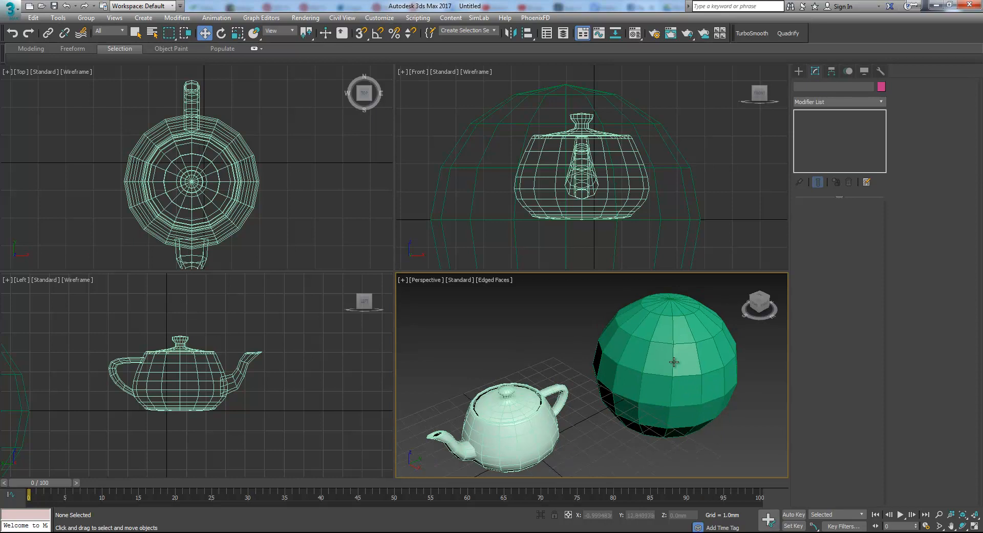
pyautogui.click(637, 356)
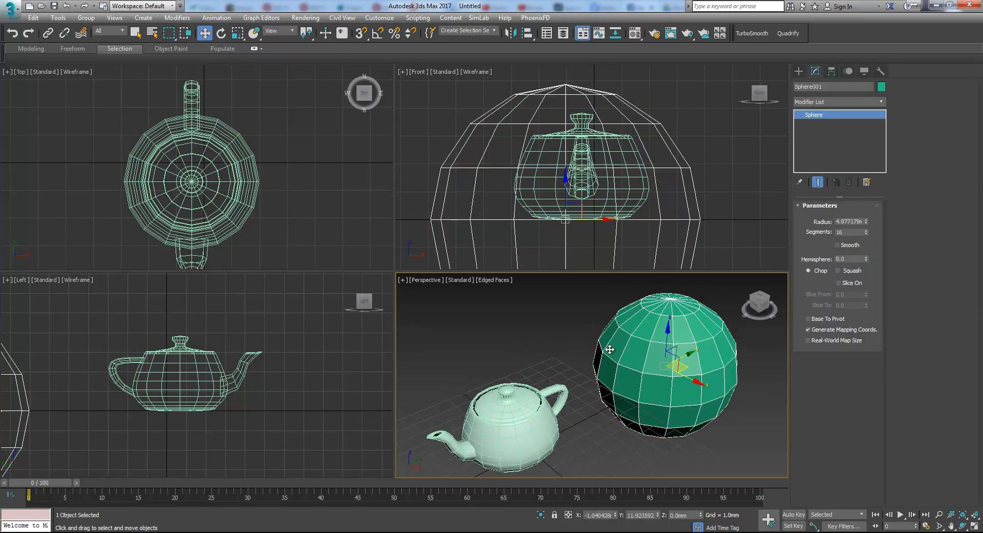
pyautogui.click(838, 245)
pyautogui.keyDown('alt'); pyautogui.moveTo(717, 381); pyautogui.dragTo(719, 374, button='middle'); pyautogui.keyUp('alt')
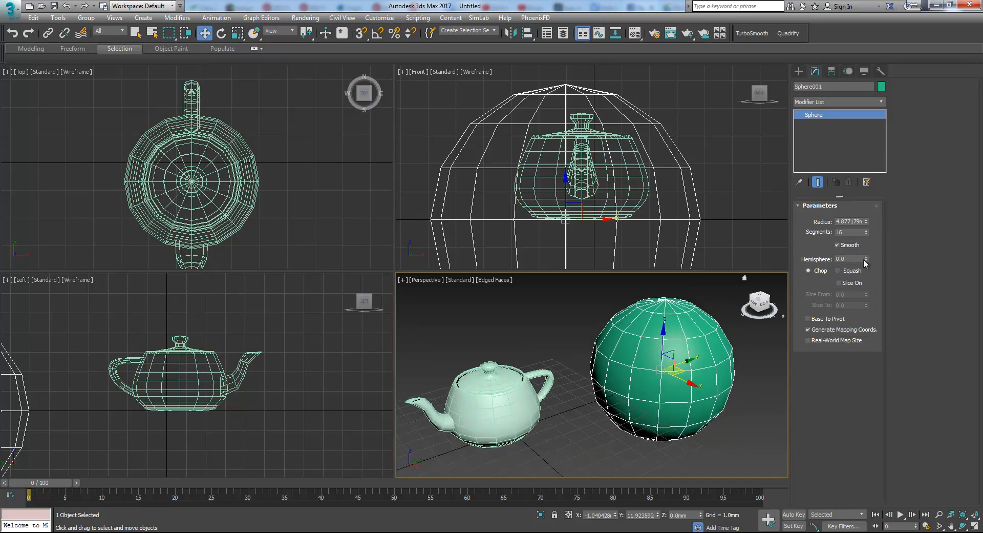
# Step: Try out the sphere's Hemisphere value and leave it at 0
pyautogui.moveTo(865, 260); pyautogui.dragTo(872, 293)
pyautogui.keyDown('alt'); pyautogui.moveTo(677, 372); pyautogui.dragTo(681, 365, button='middle'); pyautogui.keyUp('alt')
pyautogui.scroll(-3, 696, 361)
# Step: Try slicing the sphere with a Slice From value of 276.5, and switch slicing off again
pyautogui.click(848, 283)
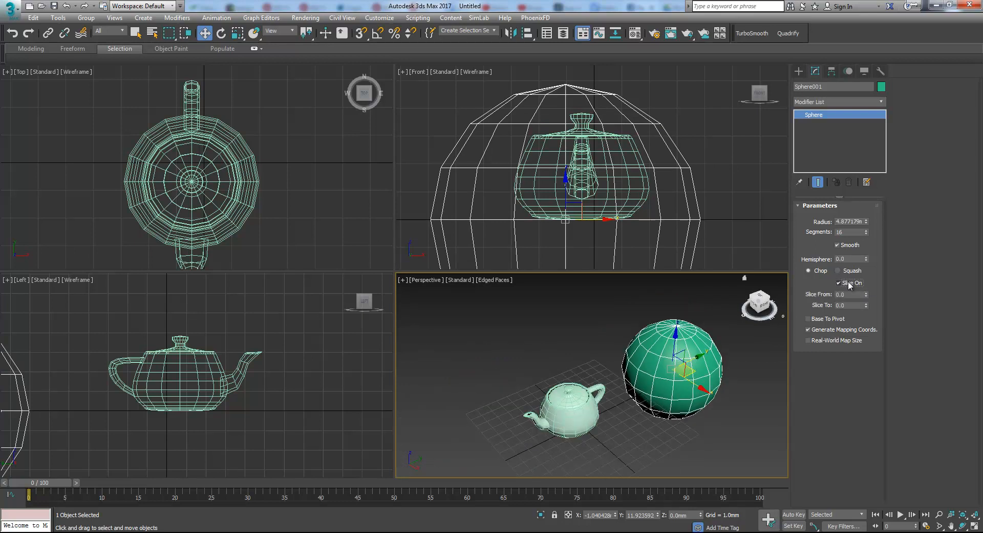
pyautogui.moveTo(866, 294); pyautogui.dragTo(855, 20)
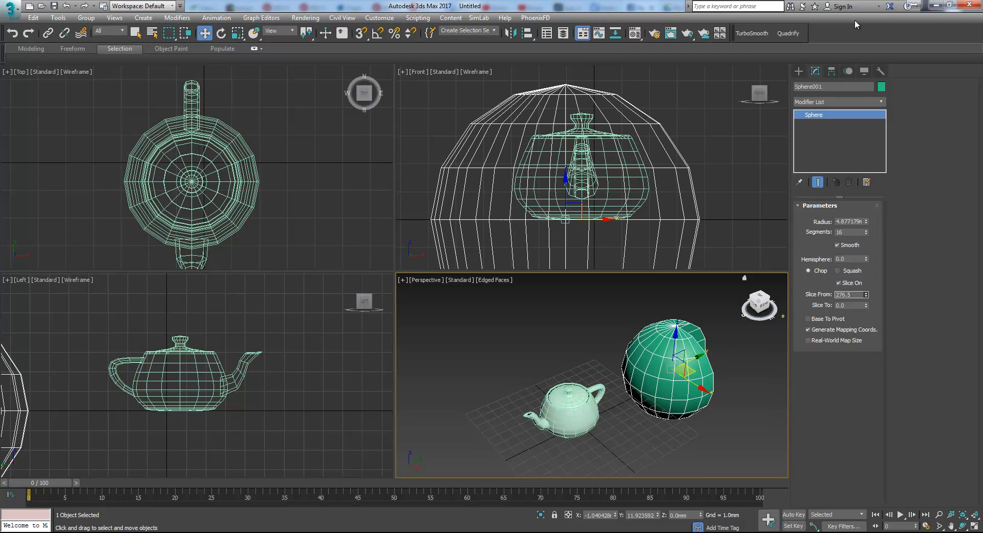
pyautogui.click(839, 282)
pyautogui.moveTo(650, 383); pyautogui.dragTo(633, 385, button='middle')
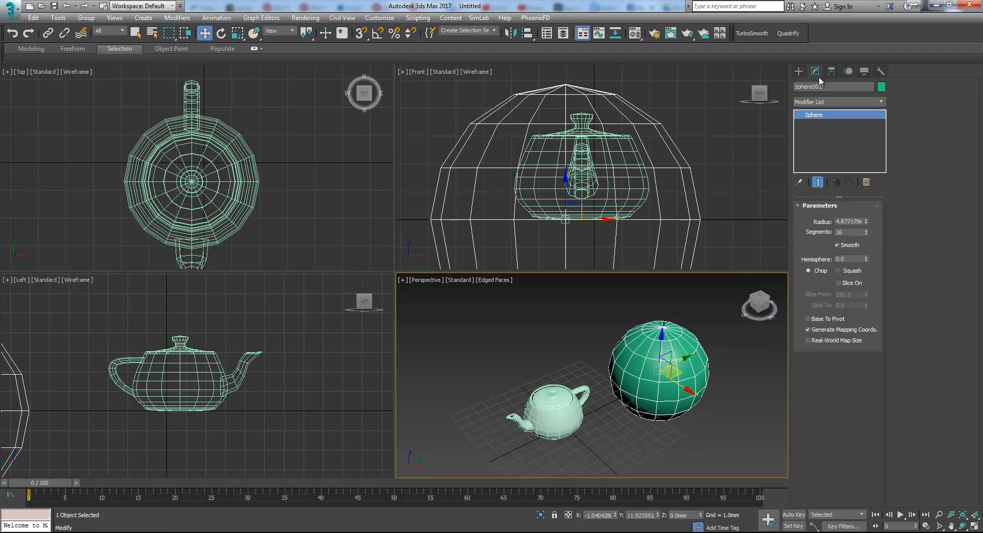
# Step: Delete the sphere and create a cylinder about 2.5 mm in radius and 6.9 mm high behind the teapot
pyautogui.moveTo(665, 413); pyautogui.dragTo(668, 392, button='middle')
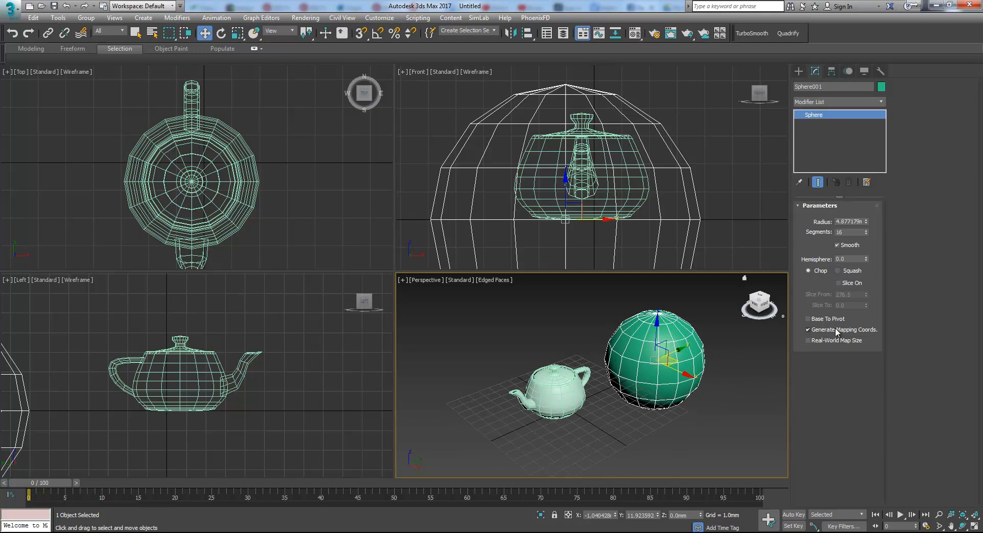
pyautogui.moveTo(622, 362); pyautogui.dragTo(620, 378, button='middle')
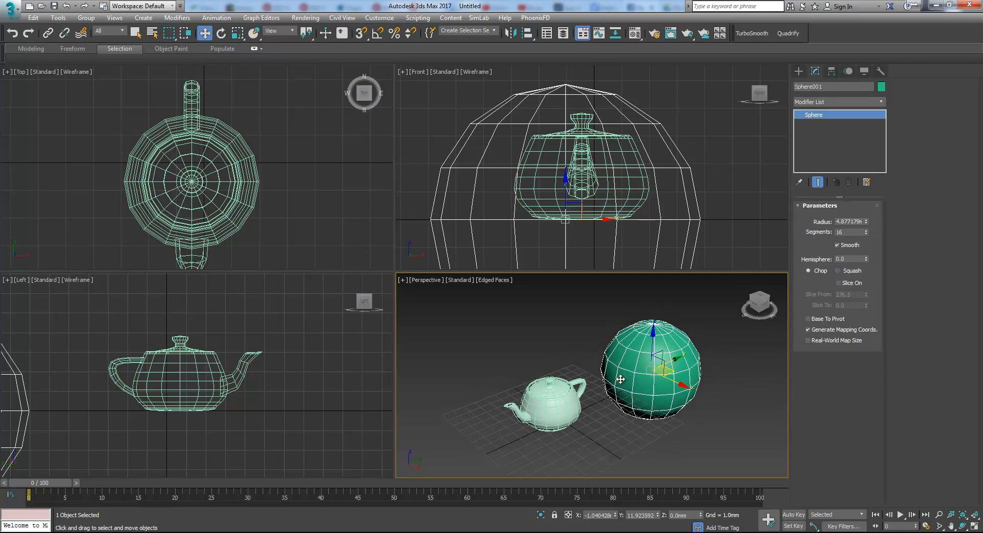
pyautogui.press('Delete')
pyautogui.click(800, 72)
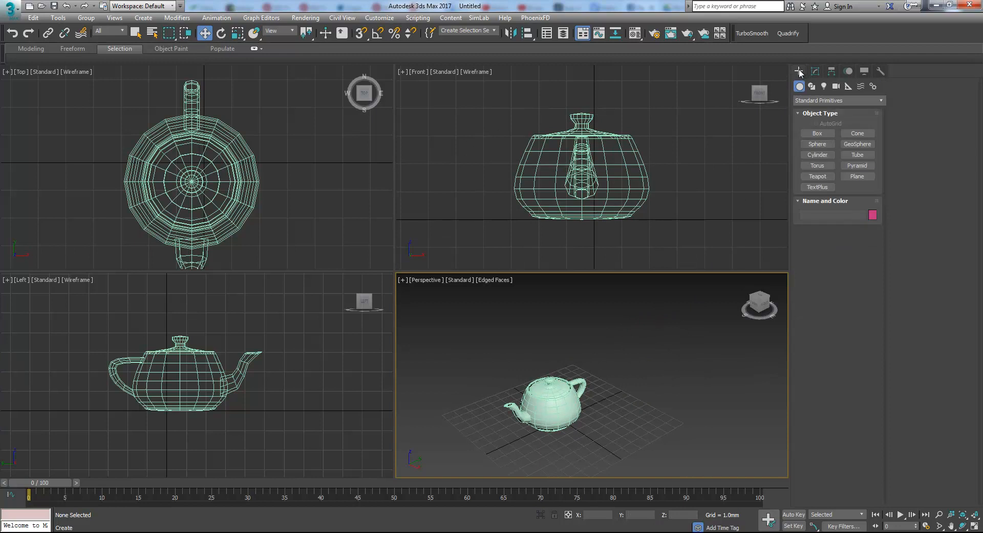
pyautogui.click(818, 154)
pyautogui.moveTo(630, 365); pyautogui.dragTo(657, 369)
pyautogui.click(650, 347)
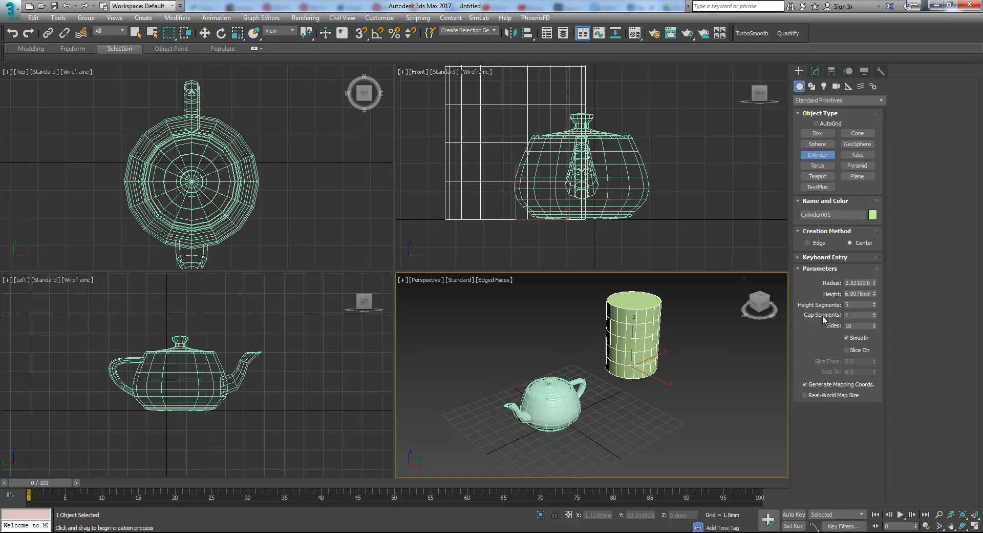
# Step: Increase the cylinder's cap segments to 8, inspect the top cap up close, and finish creation with the Move tool
pyautogui.moveTo(874, 313); pyautogui.dragTo(874, 306)
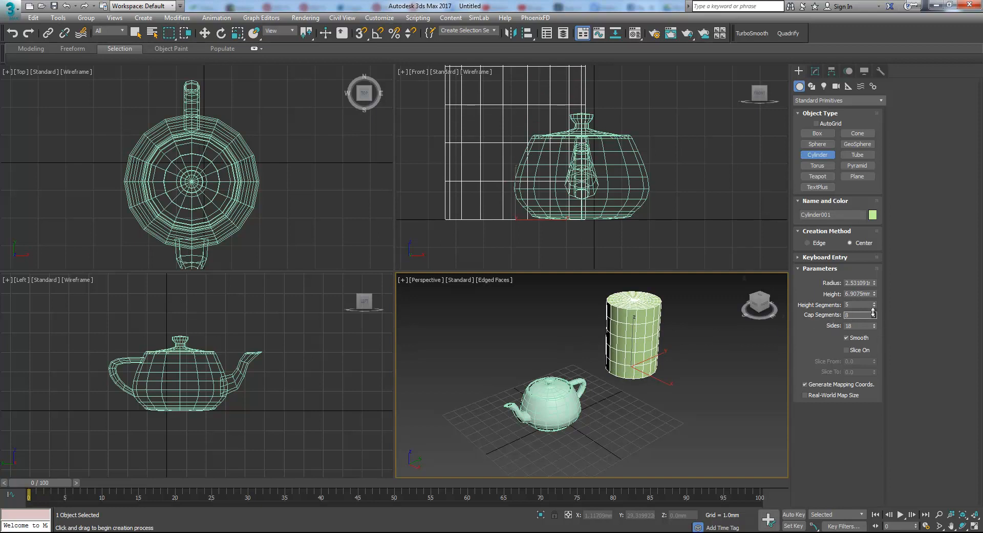
pyautogui.scroll(3, 626, 341)
pyautogui.scroll(2, 632, 344)
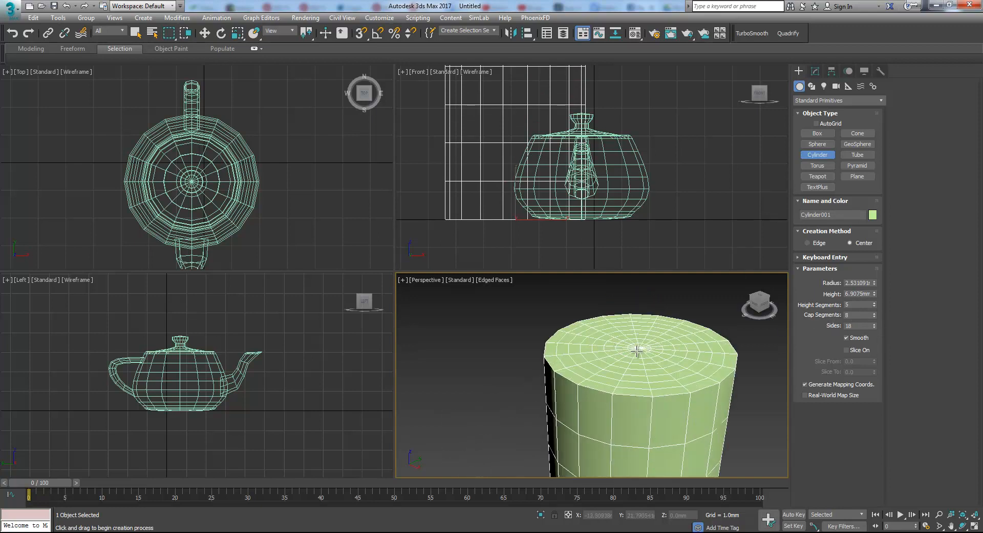
pyautogui.scroll(-5, 638, 345)
pyautogui.press('w')
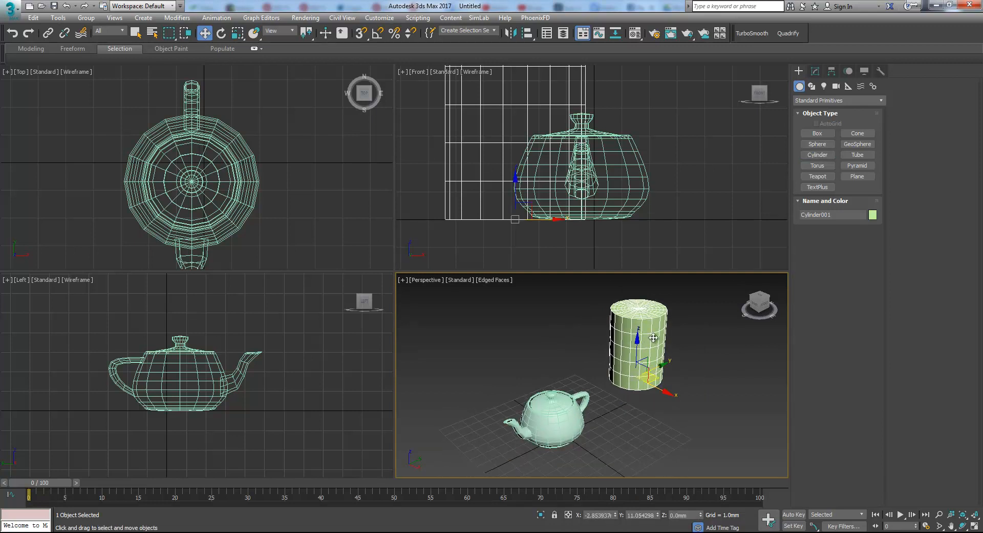
# Step: Delete the cylinder and create a thin torus behind the teapot in the Perspective view
pyautogui.press('Delete')
pyautogui.click(818, 165)
pyautogui.moveTo(650, 340); pyautogui.dragTo(672, 363)
pyautogui.click(667, 358)
pyautogui.press('w')
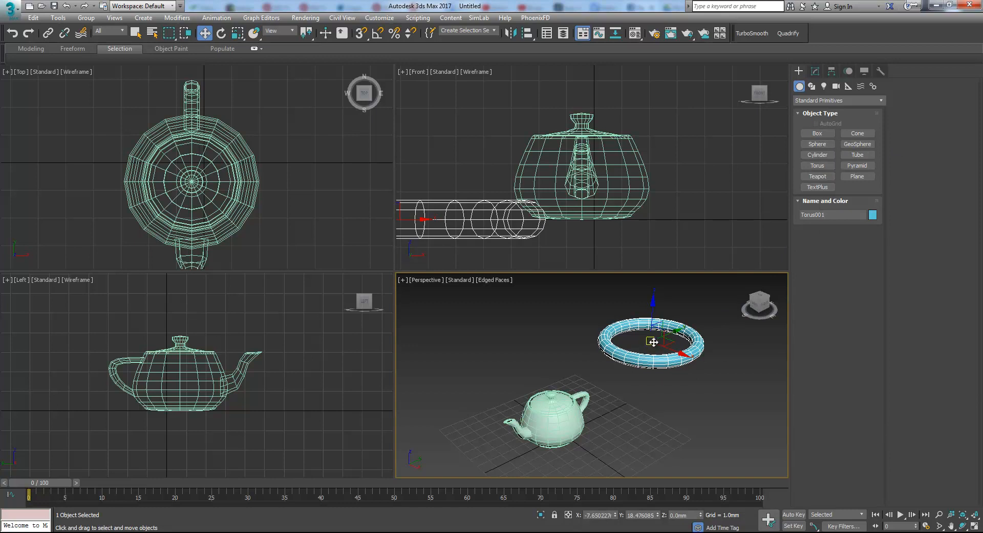
# Step: Delete the torus and select the teapot
pyautogui.press('Delete')
pyautogui.click(569, 426)
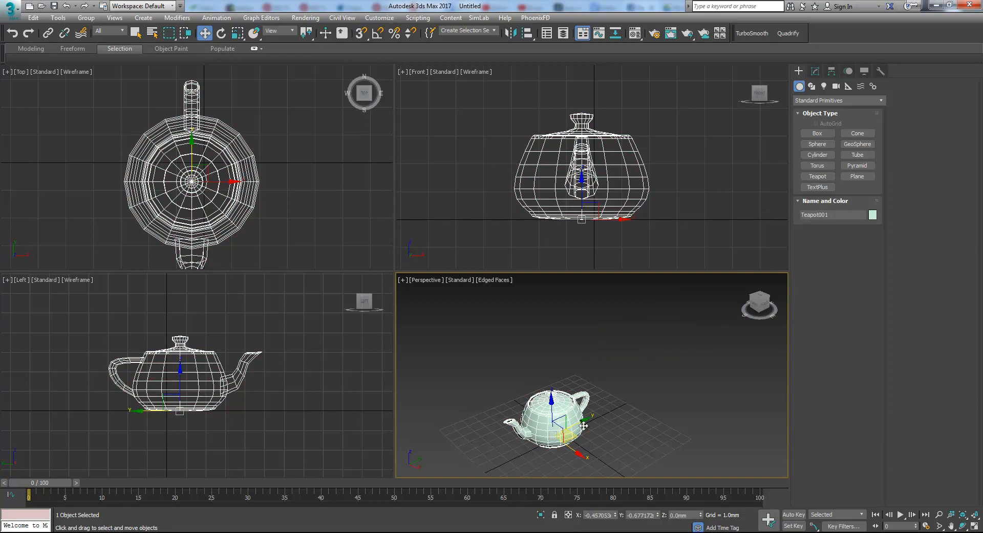
# Step: Delete the teapot and create a geosphere about 3.1 mm in radius behind the grid in the Perspective view
pyautogui.moveTo(569, 427); pyautogui.dragTo(582, 408, button='middle')
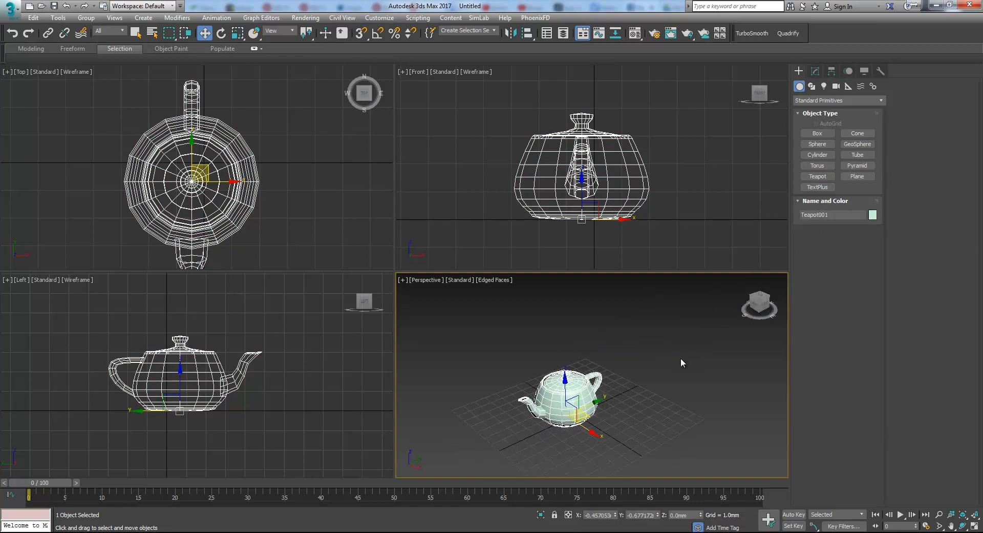
pyautogui.press('Delete')
pyautogui.click(857, 143)
pyautogui.moveTo(662, 307); pyautogui.dragTo(682, 308)
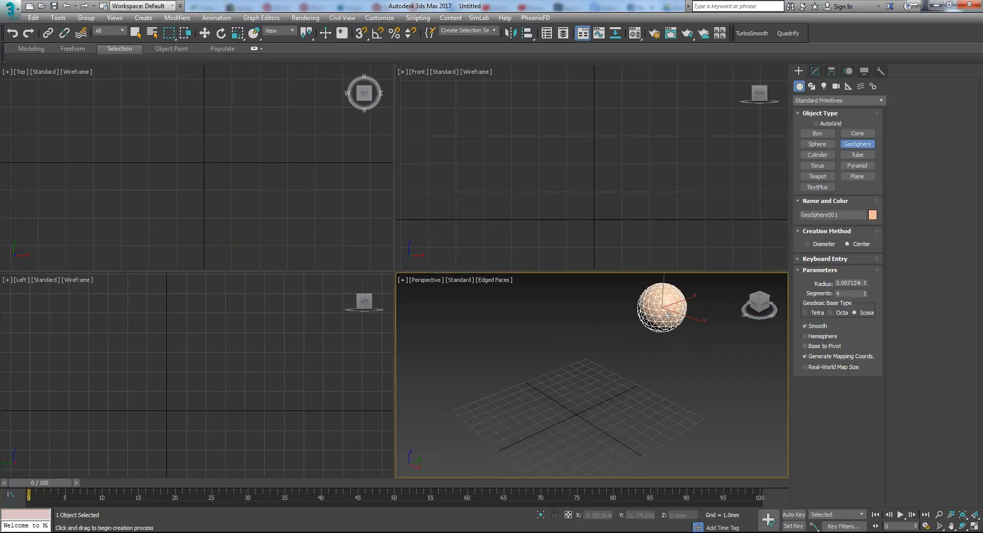
# Step: Create a standard sphere about 3.2 mm in radius beside the geosphere, and select the geosphere with the Move tool
pyautogui.click(817, 144)
pyautogui.click(594, 321)
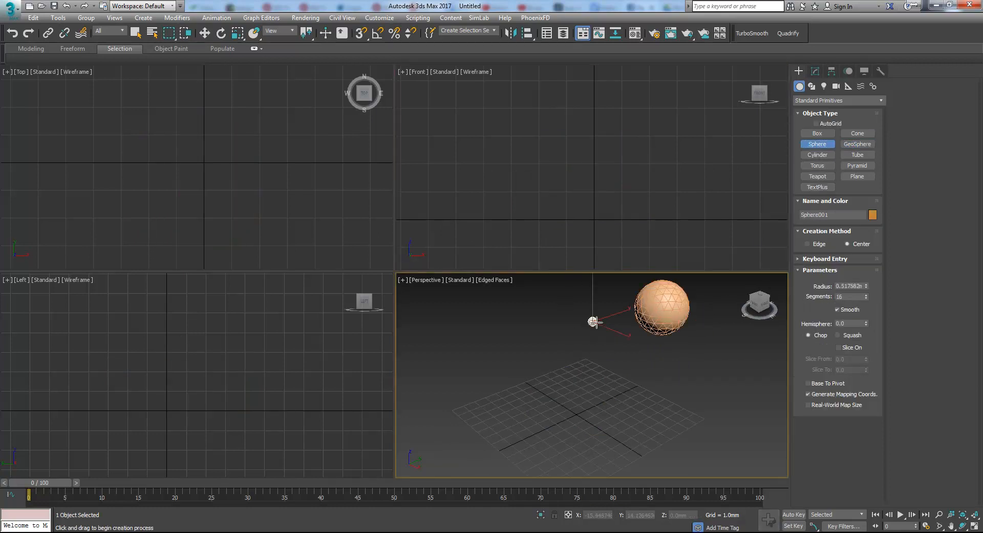
pyautogui.moveTo(594, 322); pyautogui.dragTo(594, 313)
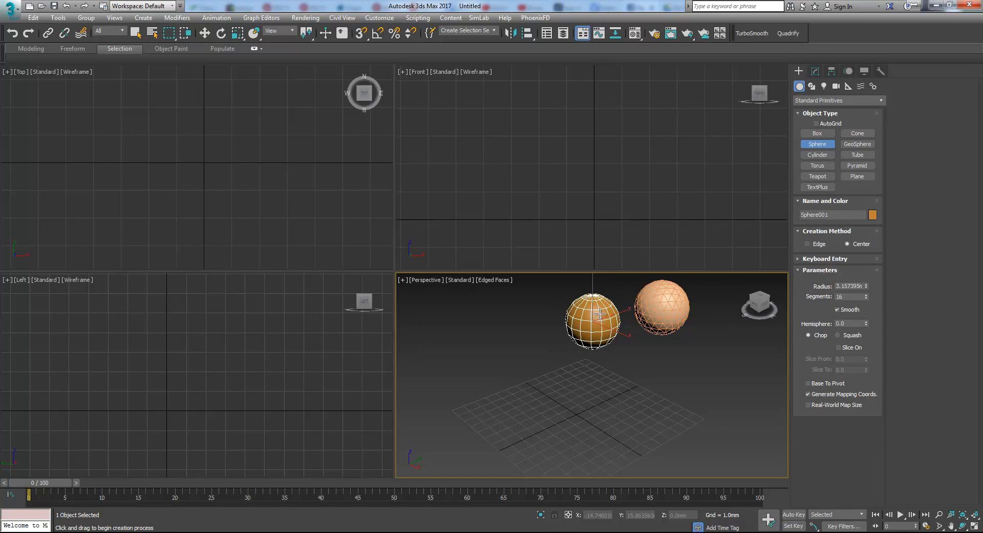
pyautogui.moveTo(668, 301); pyautogui.dragTo(667, 313, button='middle')
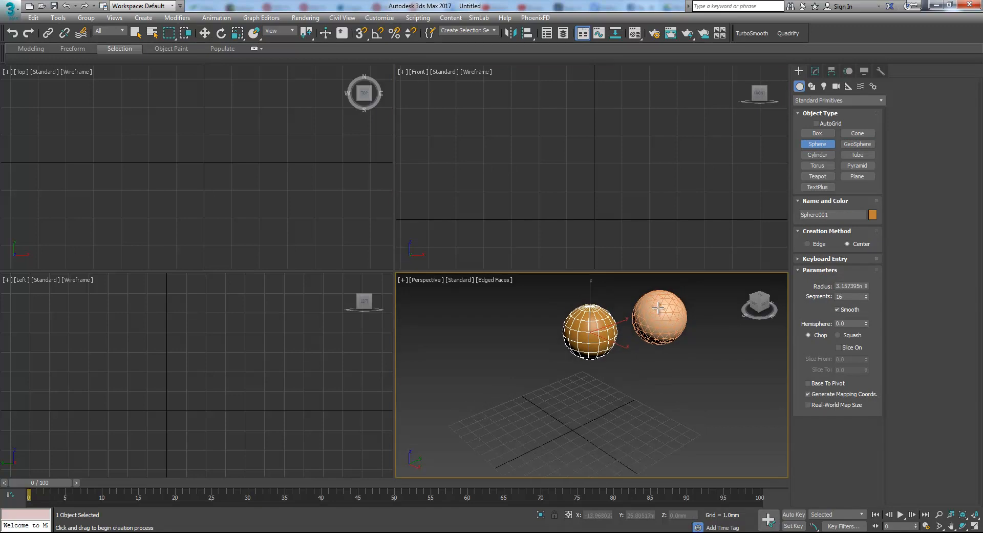
pyautogui.rightClick(658, 311)
pyautogui.click(658, 308)
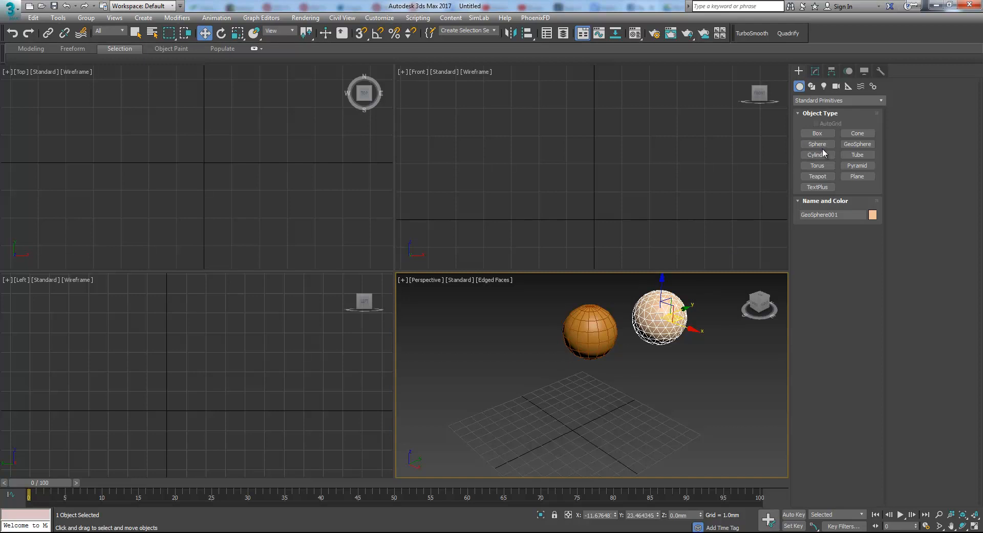
# Step: Create a box about 2.8 × 3.8 × 4.5 mm beside the sphere with length, width and height segments set to 1
pyautogui.click(823, 134)
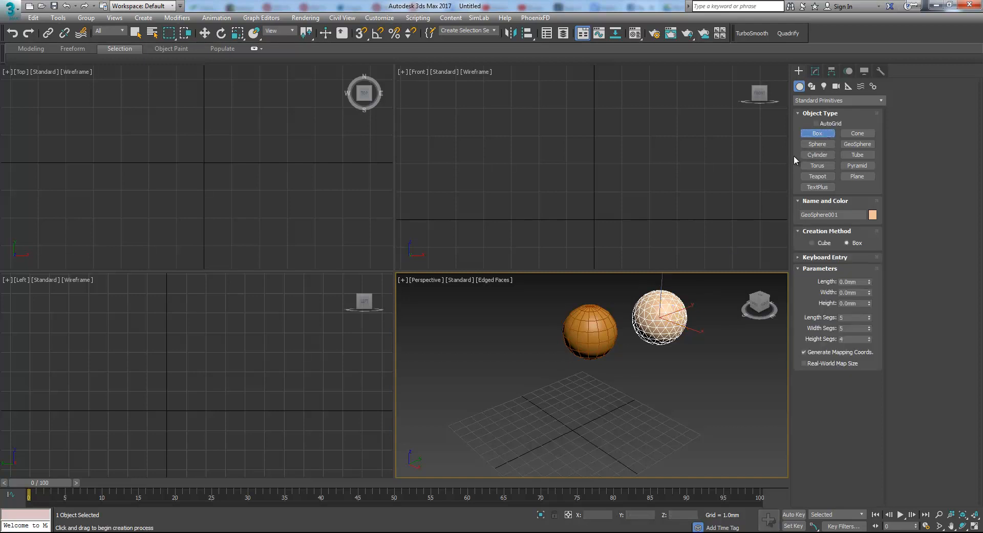
pyautogui.moveTo(508, 337); pyautogui.dragTo(548, 347)
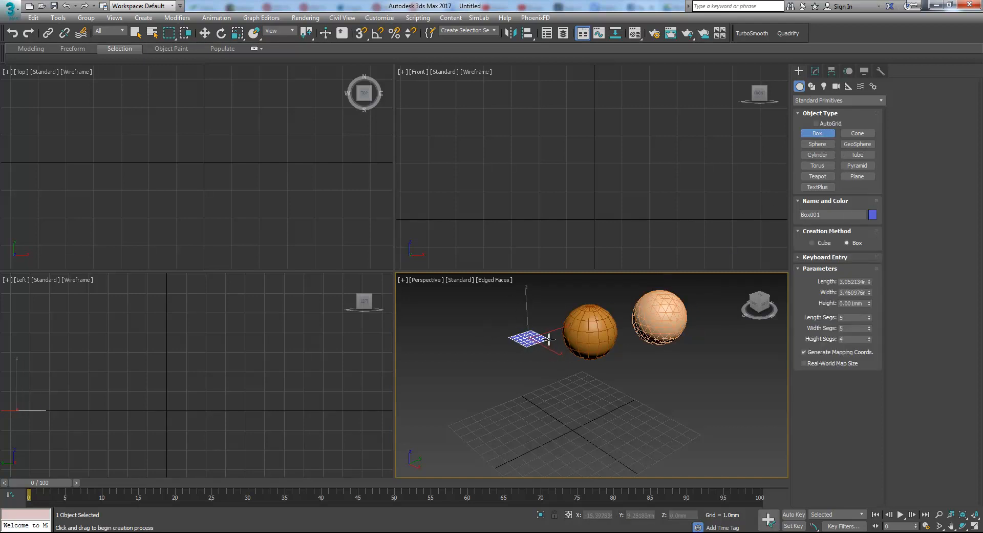
pyautogui.rightClick(869, 317)
pyautogui.rightClick(869, 328)
pyautogui.rightClick(869, 338)
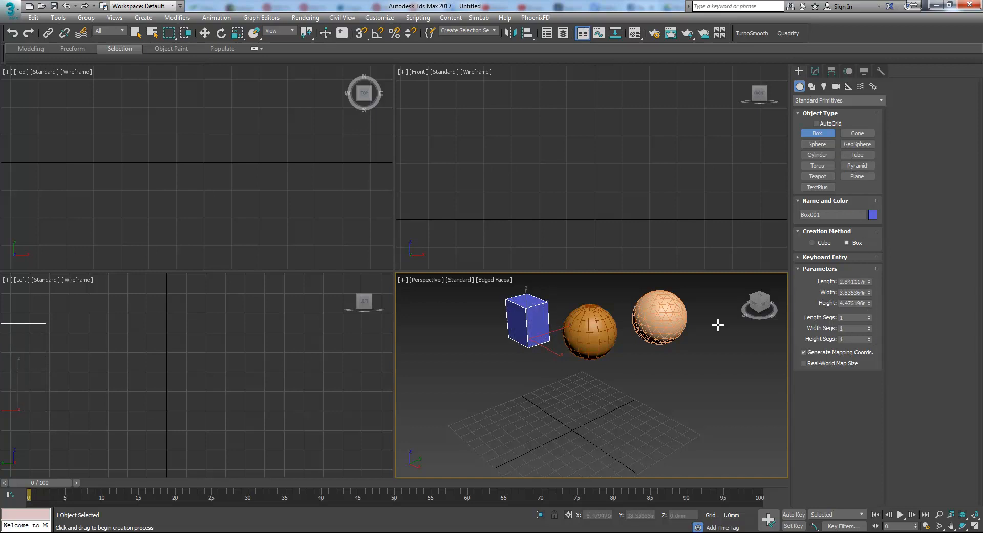
pyautogui.rightClick(700, 334)
# Step: Create a cone about 2.3 mm in base radius and 5.8 mm high beside the geosphere, narrowing towards its top
pyautogui.click(857, 133)
pyautogui.moveTo(707, 355); pyautogui.dragTo(727, 357)
pyautogui.click(718, 304)
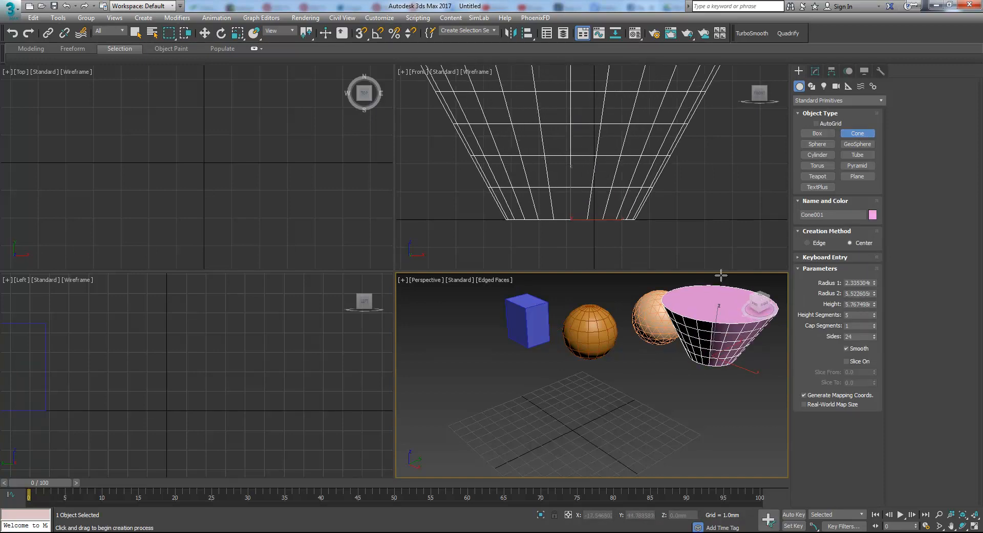
pyautogui.click(723, 324)
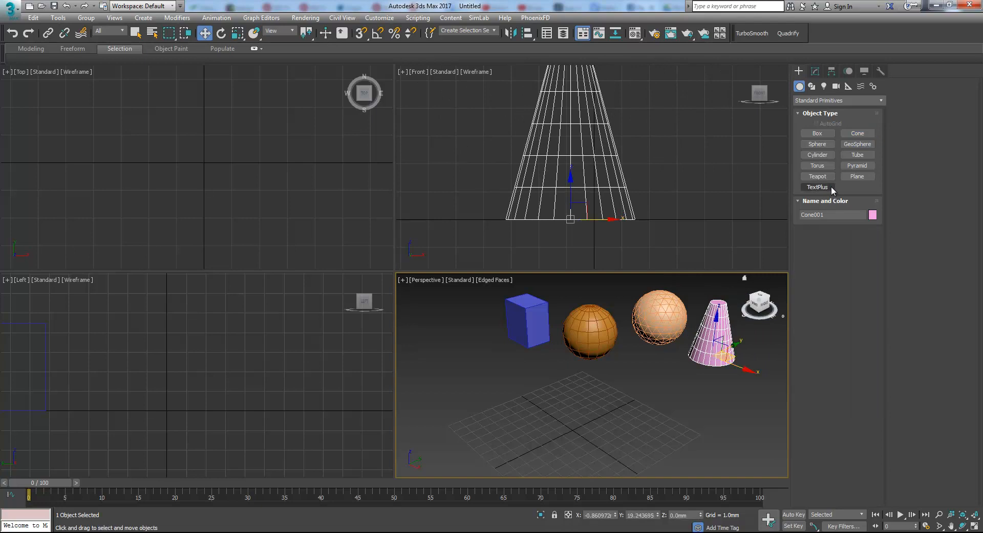
# Step: Create a tube with radii of about 1.4 and 0.8 mm and a height of about 4.9 mm in front of the geosphere
pyautogui.click(857, 154)
pyautogui.moveTo(659, 374); pyautogui.dragTo(664, 379)
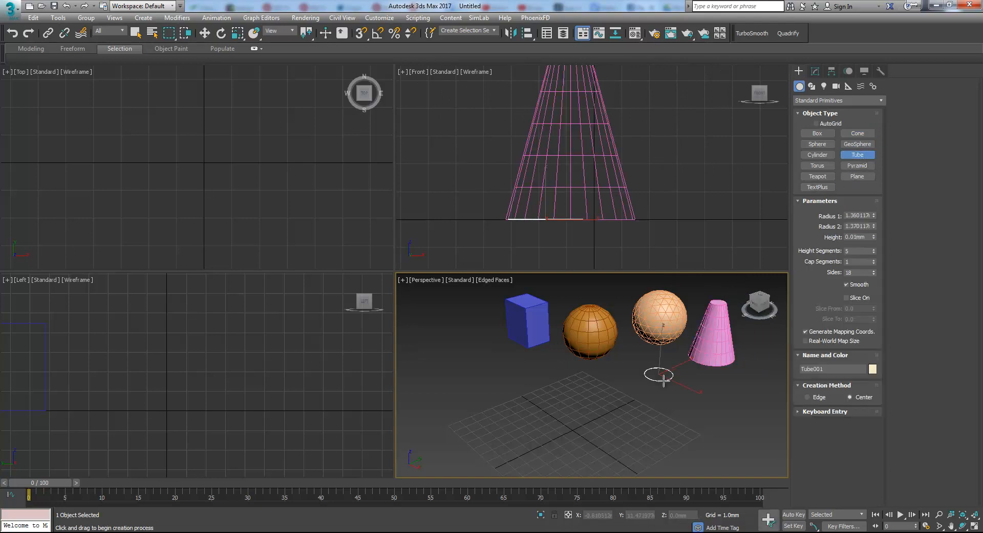
pyautogui.click(669, 327)
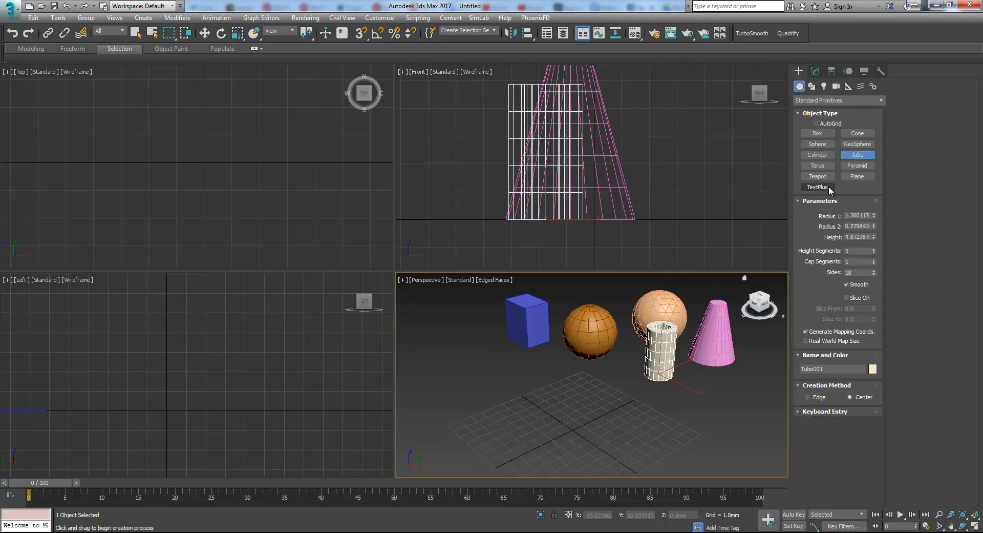
# Step: Create a cylinder about 1.4 mm in radius and 4.6 mm high in front of the cone
pyautogui.click(820, 155)
pyautogui.moveTo(706, 403); pyautogui.dragTo(725, 405)
pyautogui.click(727, 351)
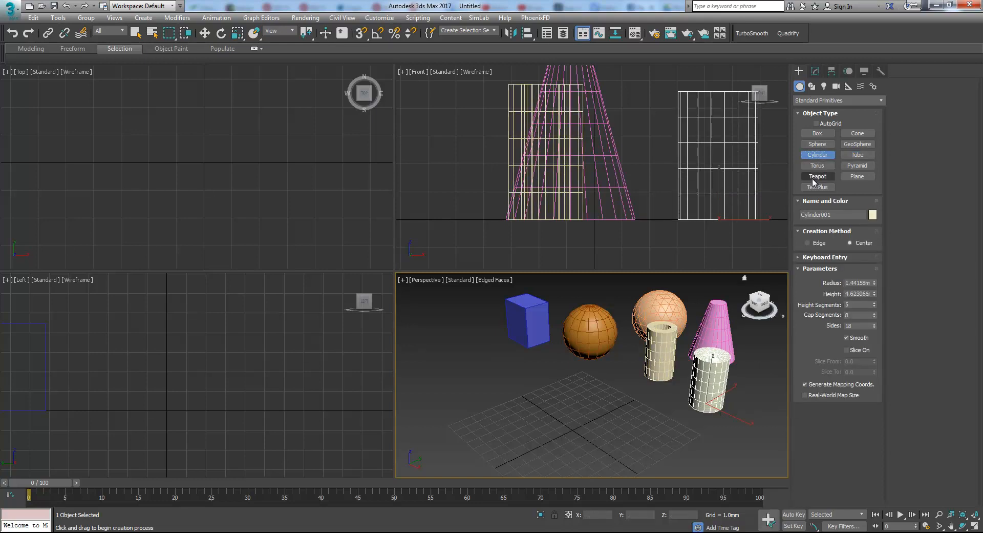
# Step: Create a torus with radii of about 2 mm and 0.5 mm on the grid in front of the tube
pyautogui.click(818, 165)
pyautogui.moveTo(607, 395); pyautogui.dragTo(640, 404)
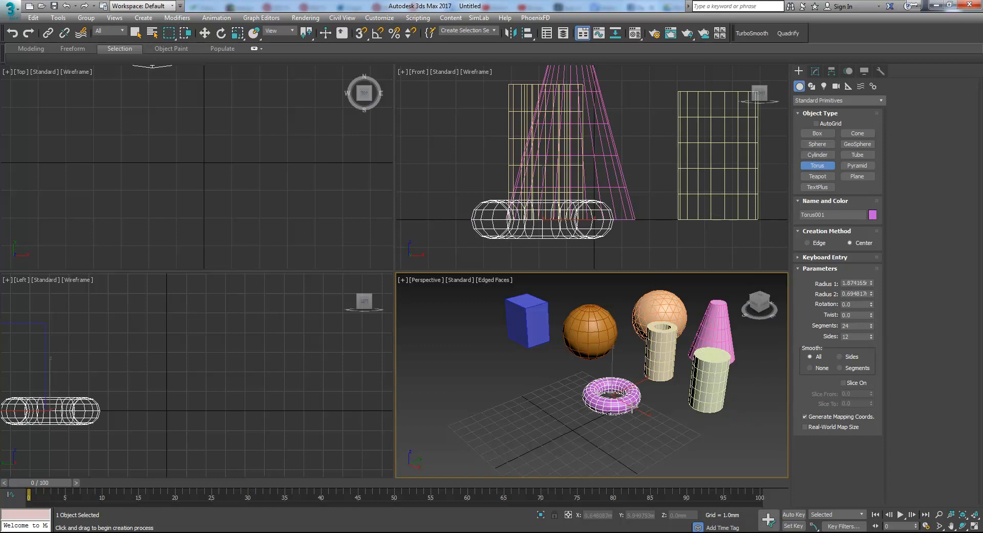
pyautogui.click(629, 398)
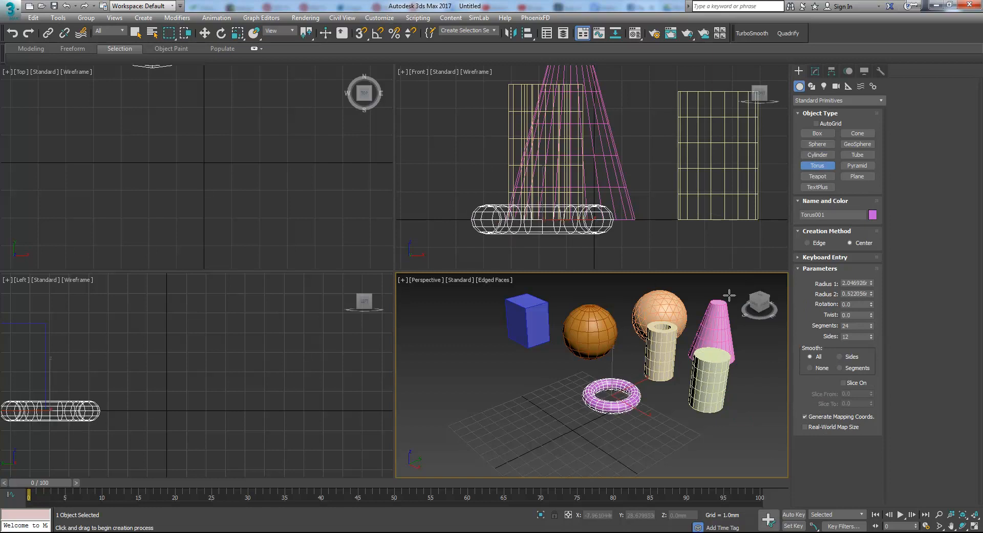
# Step: Create a pyramid about 5.3 mm wide, 3.9 mm deep and 4.4 mm high in front of the box
pyautogui.click(857, 165)
pyautogui.moveTo(490, 382); pyautogui.dragTo(564, 390)
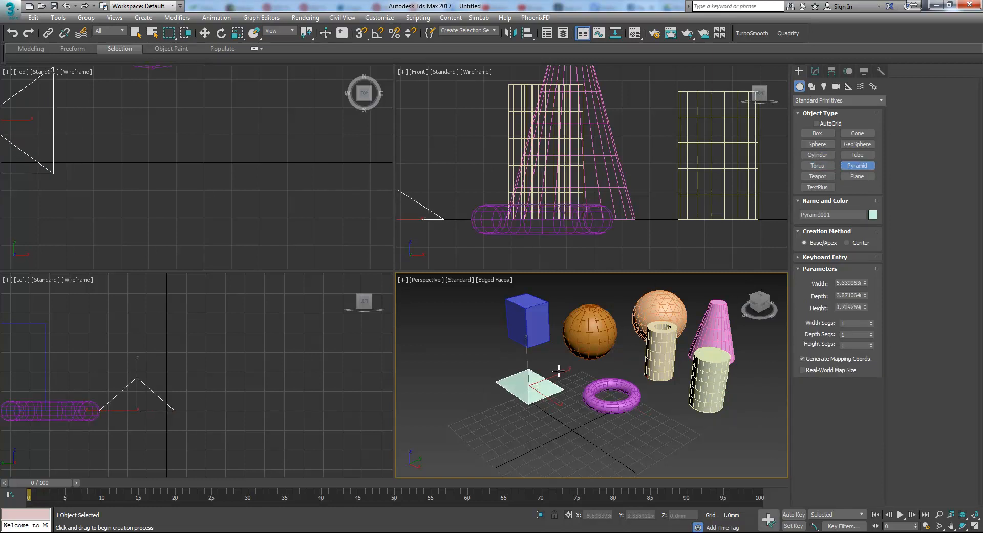
pyautogui.click(562, 342)
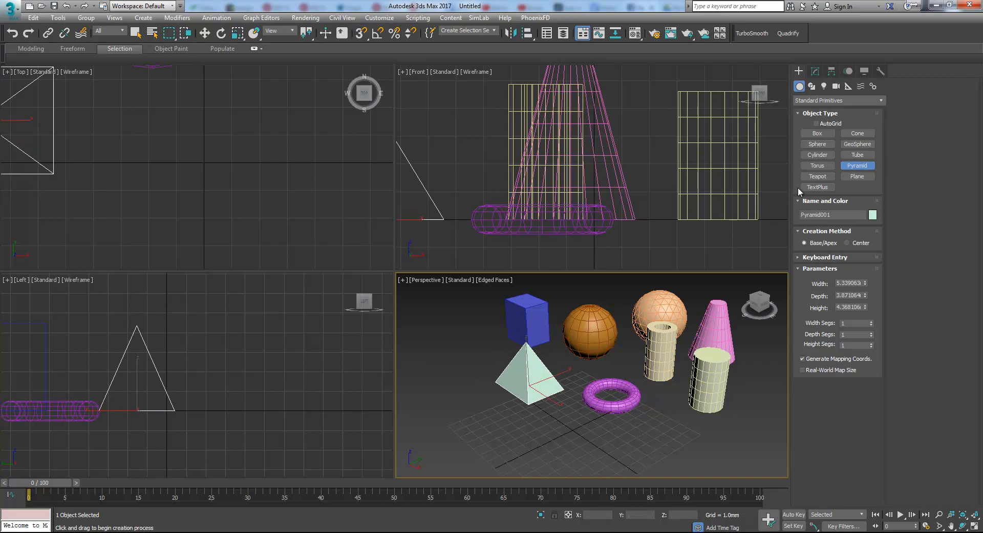
# Step: Create a teapot about 2.4 mm in radius beside the box and a plane about 4.5 × 4.3 mm beside the cylinder
pyautogui.click(818, 176)
pyautogui.moveTo(475, 348); pyautogui.dragTo(481, 358)
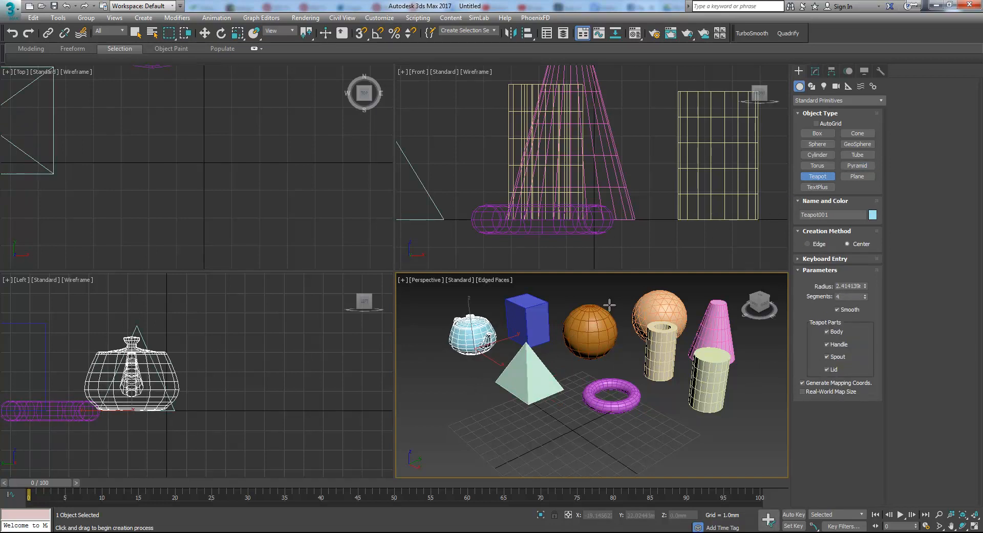
pyautogui.click(858, 176)
pyautogui.moveTo(750, 381); pyautogui.dragTo(767, 419)
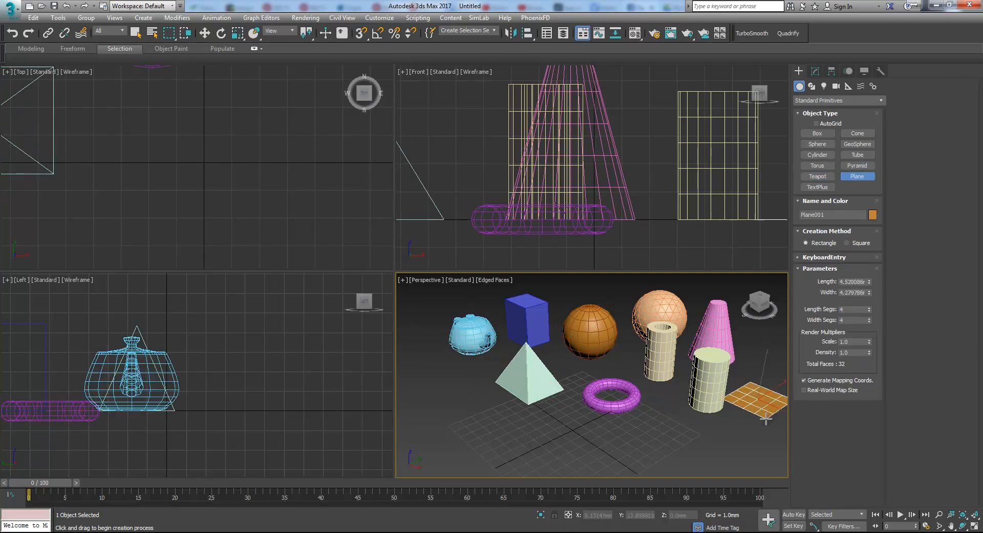
# Step: Check the TextPlus settings without placing any text, return to the Move tool and clear the selection
pyautogui.click(822, 188)
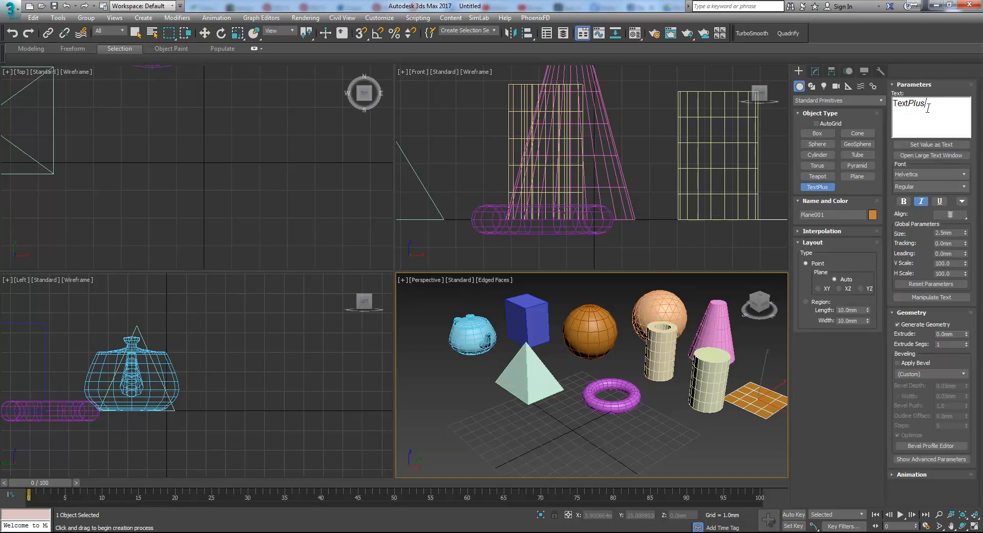
pyautogui.press('w')
pyautogui.click(686, 439)
pyautogui.moveTo(690, 441); pyautogui.dragTo(666, 455, button='middle')
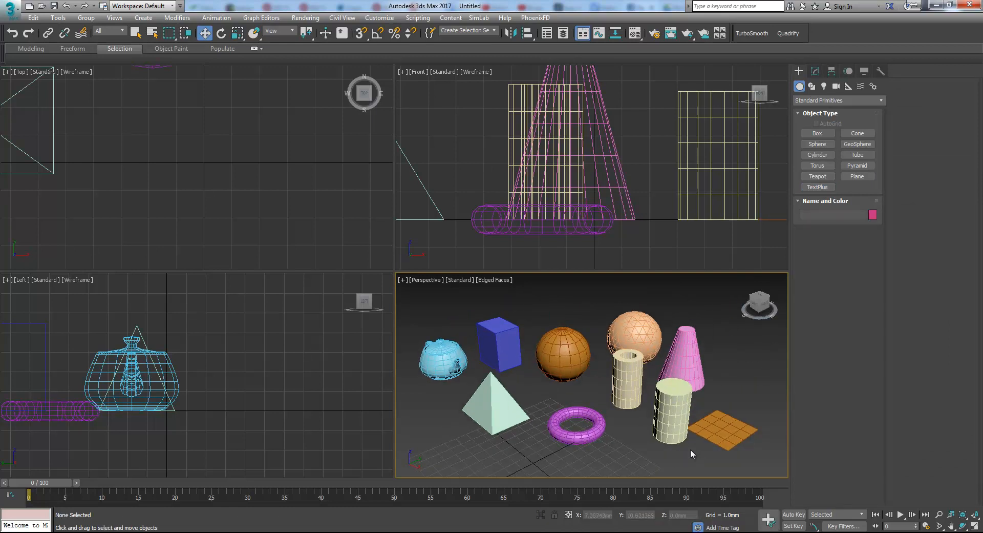
pyautogui.scroll(-3, 609, 427)
pyautogui.scroll(3, 610, 431)
pyautogui.moveTo(611, 431)
pyautogui.mouseDown(button='middle')
pyautogui.moveTo(620, 414)
pyautogui.moveTo(614, 423)
pyautogui.mouseUp(button='middle')
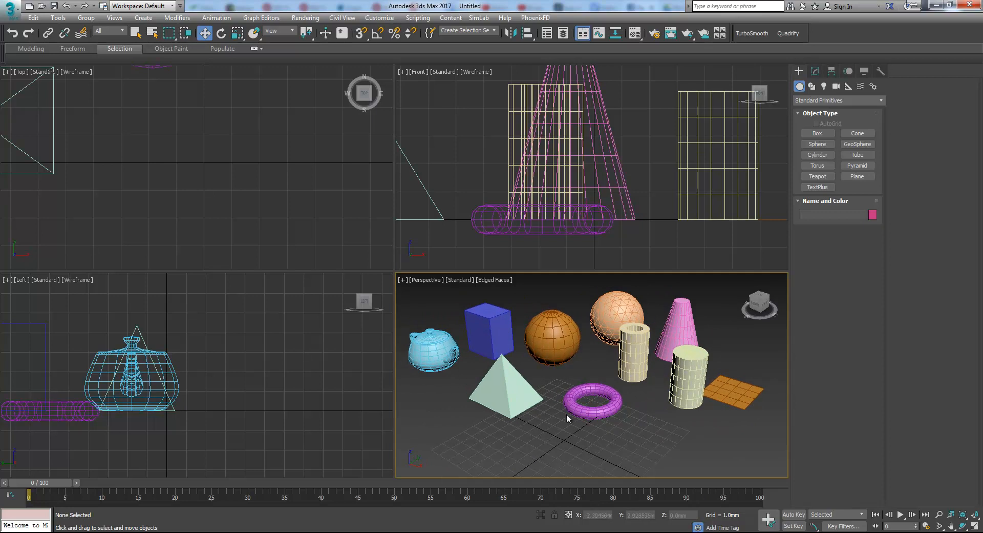
# Step: Select the box, sphere, geosphere, cone, cylinder and pyramid one after another, ending with the pyramid selected
pyautogui.click(492, 336)
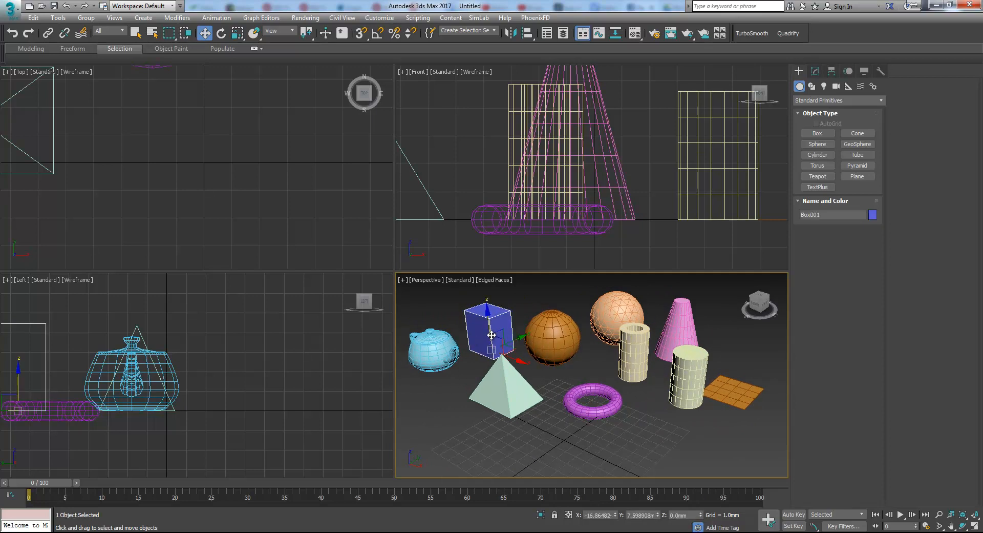
pyautogui.click(549, 328)
pyautogui.click(619, 306)
pyautogui.click(678, 320)
pyautogui.click(686, 389)
pyautogui.click(517, 397)
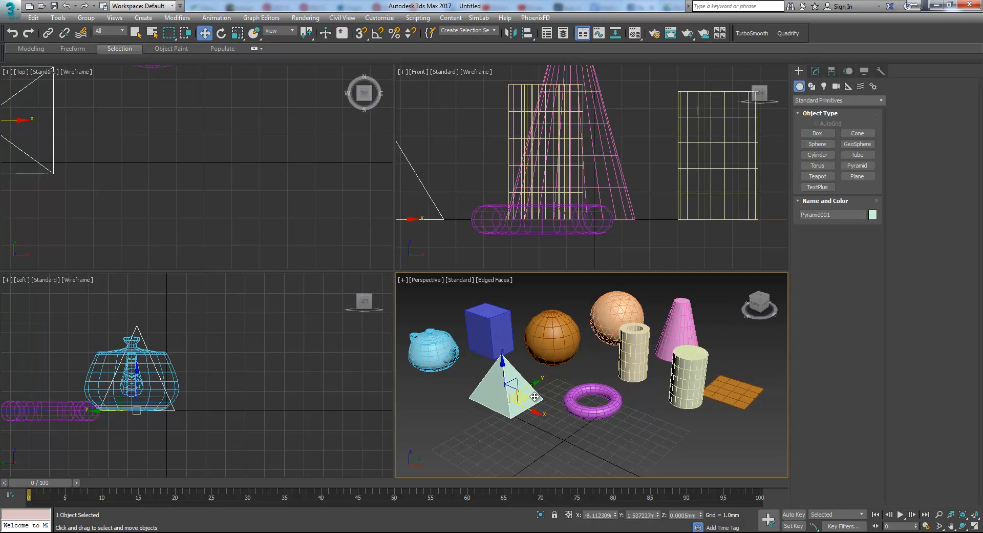
# Step: Examine the pyramid's move axes from several angles and move it along the Y axis to about -3.1 mm
pyautogui.keyDown('alt'); pyautogui.moveTo(532, 402); pyautogui.dragTo(579, 417, button='middle'); pyautogui.keyUp('alt')
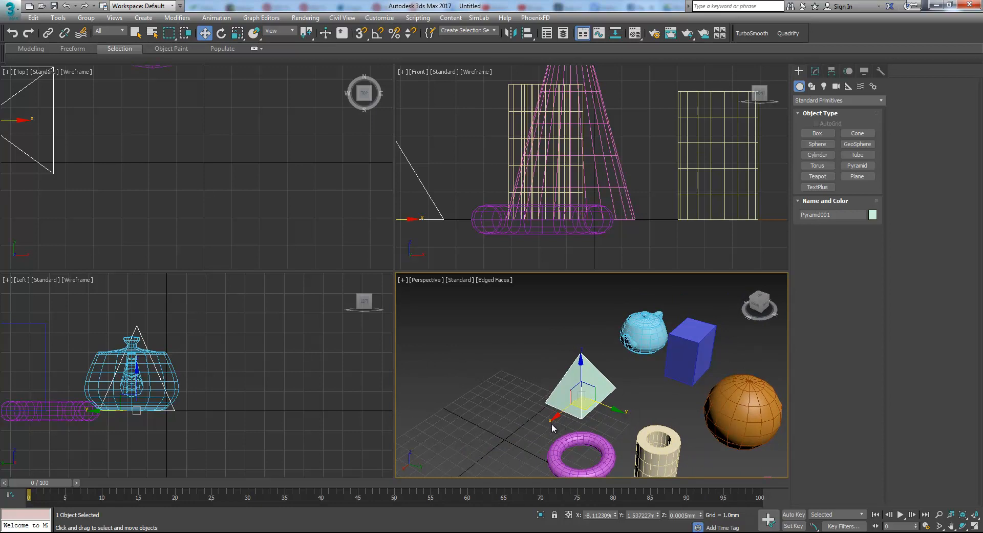
pyautogui.keyDown('alt'); pyautogui.moveTo(550, 424); pyautogui.dragTo(566, 413, button='middle'); pyautogui.keyUp('alt')
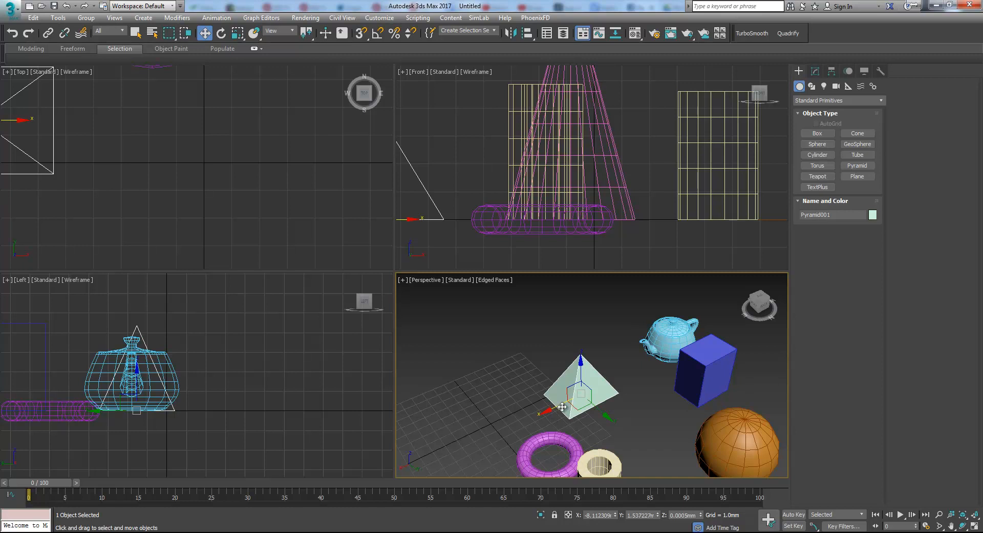
pyautogui.keyDown('alt'); pyautogui.moveTo(563, 420); pyautogui.dragTo(601, 414, button='middle'); pyautogui.keyUp('alt')
pyautogui.scroll(3, 601, 414)
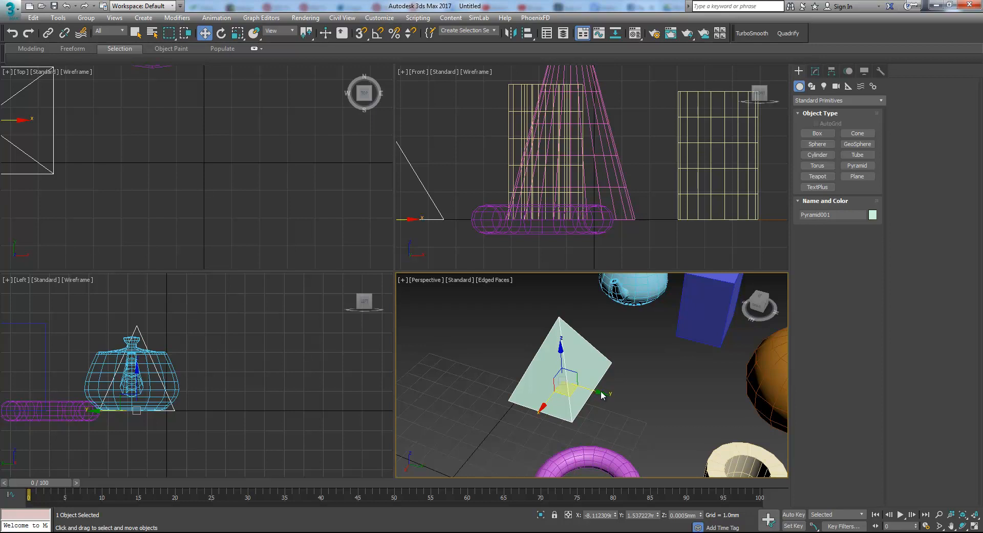
pyautogui.scroll(-3, 597, 391)
pyautogui.moveTo(609, 395); pyautogui.dragTo(563, 382)
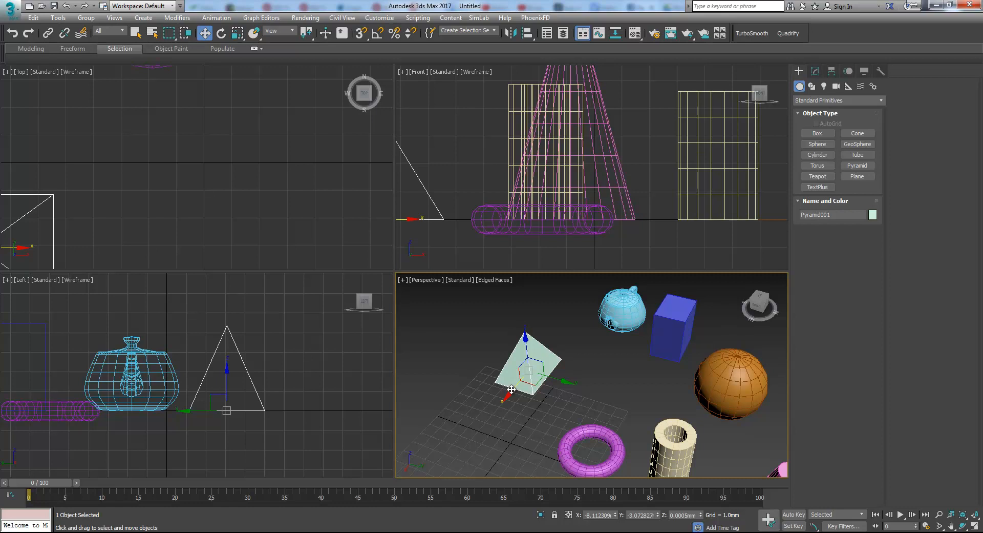
# Step: Move the pyramid along the X axis to about -5.2 mm, and try lifting it along the Z axis
pyautogui.moveTo(512, 389); pyautogui.dragTo(582, 370)
pyautogui.moveTo(421, 326); pyautogui.dragTo(535, 422)
pyautogui.keyDown('alt'); pyautogui.moveTo(535, 423); pyautogui.dragTo(502, 368, button='middle'); pyautogui.keyUp('alt')
pyautogui.moveTo(511, 368); pyautogui.dragTo(582, 301)
pyautogui.rightClick(582, 300)
pyautogui.click(557, 379)
pyautogui.keyDown('alt'); pyautogui.moveTo(557, 379); pyautogui.dragTo(633, 364, button='middle'); pyautogui.keyUp('alt')
# Step: Move the pyramid freely in the XY plane to about X -2 mm, Y -3 mm
pyautogui.click(524, 389)
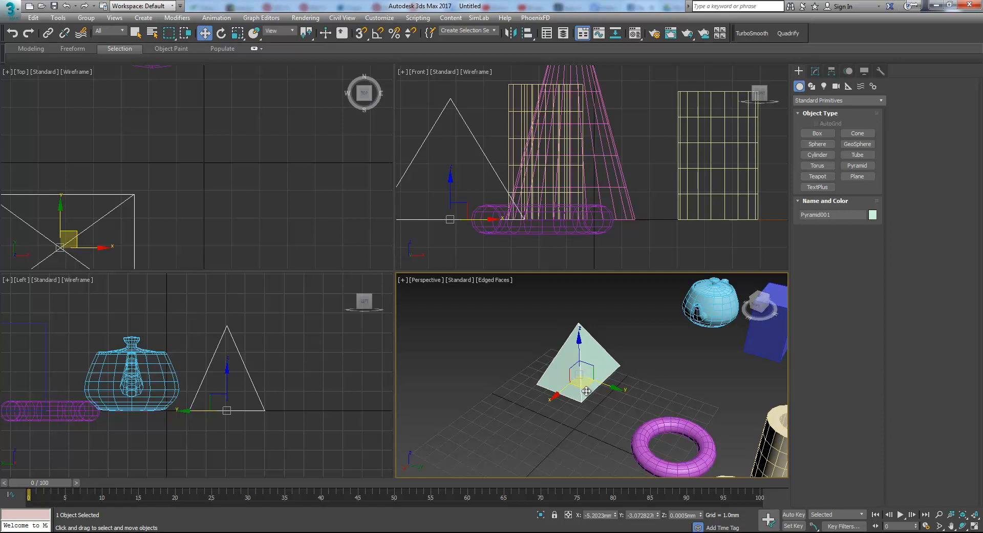
pyautogui.moveTo(585, 388); pyautogui.dragTo(560, 410)
pyautogui.keyDown('alt'); pyautogui.moveTo(573, 426); pyautogui.dragTo(601, 388, button='middle'); pyautogui.keyUp('alt')
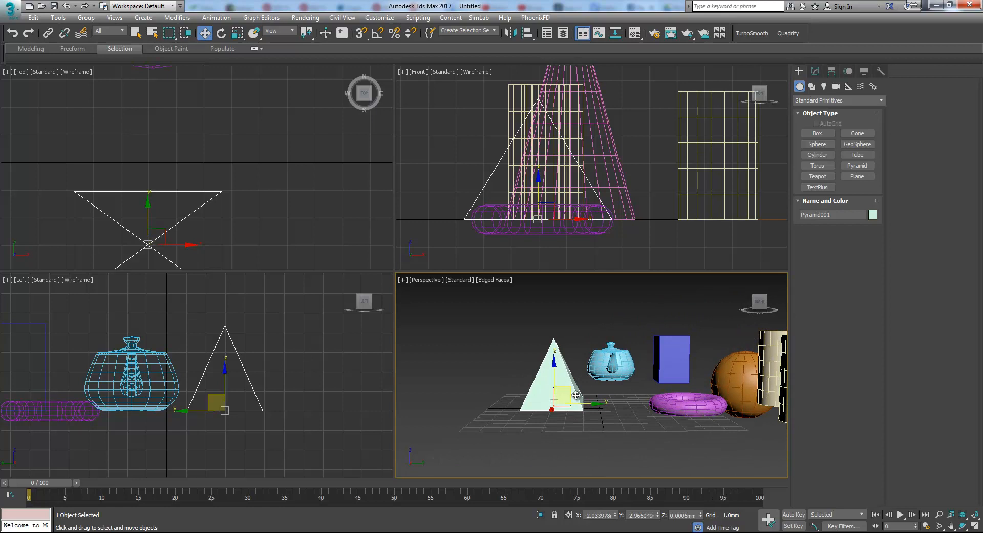
# Step: Try moving the pyramid in the YZ plane and in the XZ plane
pyautogui.moveTo(570, 389)
pyautogui.mouseDown()
pyautogui.moveTo(448, 328)
pyautogui.moveTo(488, 392)
pyautogui.moveTo(708, 347)
pyautogui.moveTo(489, 340)
pyautogui.moveTo(637, 404)
pyautogui.moveTo(551, 302)
pyautogui.moveTo(640, 419)
pyautogui.moveTo(545, 317)
pyautogui.moveTo(681, 419)
pyautogui.moveTo(645, 343)
pyautogui.moveTo(570, 395)
pyautogui.mouseUp()
pyautogui.keyDown('alt'); pyautogui.moveTo(647, 401); pyautogui.dragTo(548, 387, button='middle'); pyautogui.keyUp('alt')
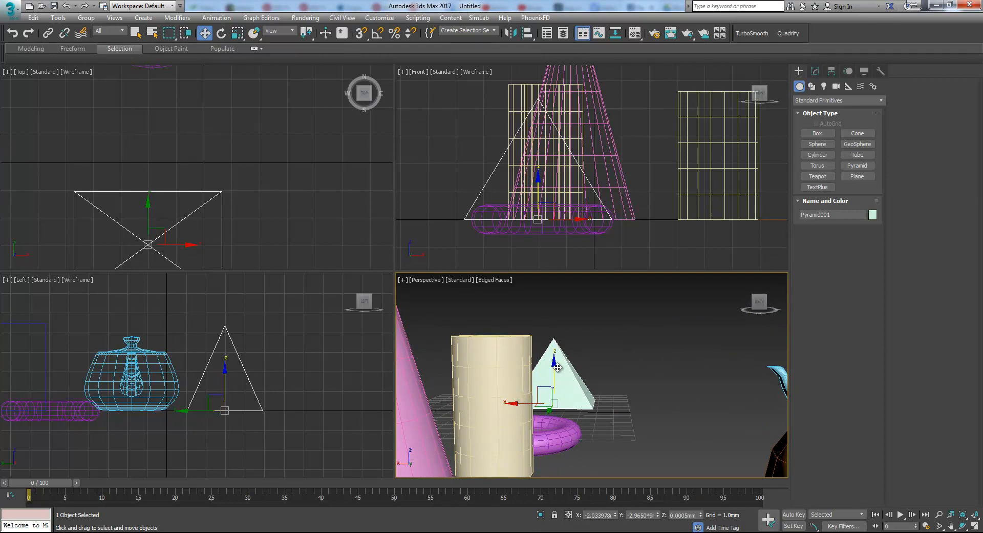
pyautogui.moveTo(538, 388); pyautogui.dragTo(626, 354)
pyautogui.rightClick(626, 354)
pyautogui.keyDown('alt'); pyautogui.moveTo(605, 360); pyautogui.dragTo(548, 354, button='middle'); pyautogui.keyUp('alt')
pyautogui.scroll(-3, 668, 394)
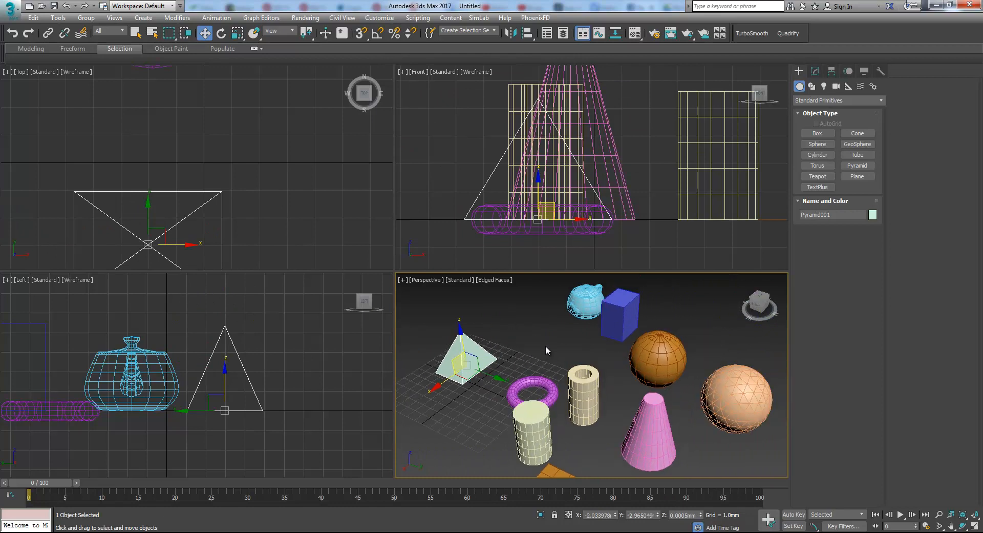
# Step: Clear the pyramid selection, switch to the Rotate tool and select the blue box
pyautogui.click(545, 347)
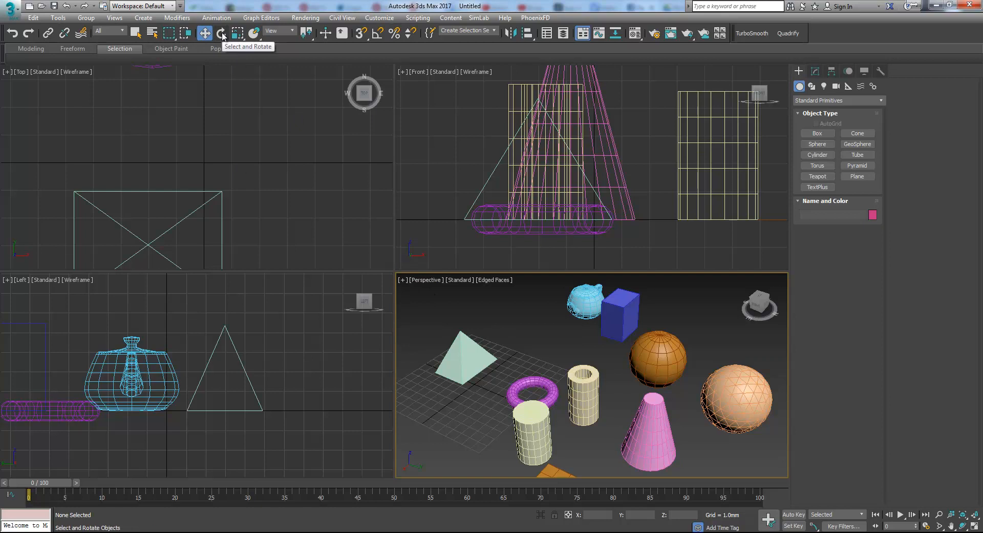
pyautogui.click(221, 33)
pyautogui.moveTo(504, 335); pyautogui.dragTo(516, 328, button='middle')
pyautogui.click(636, 309)
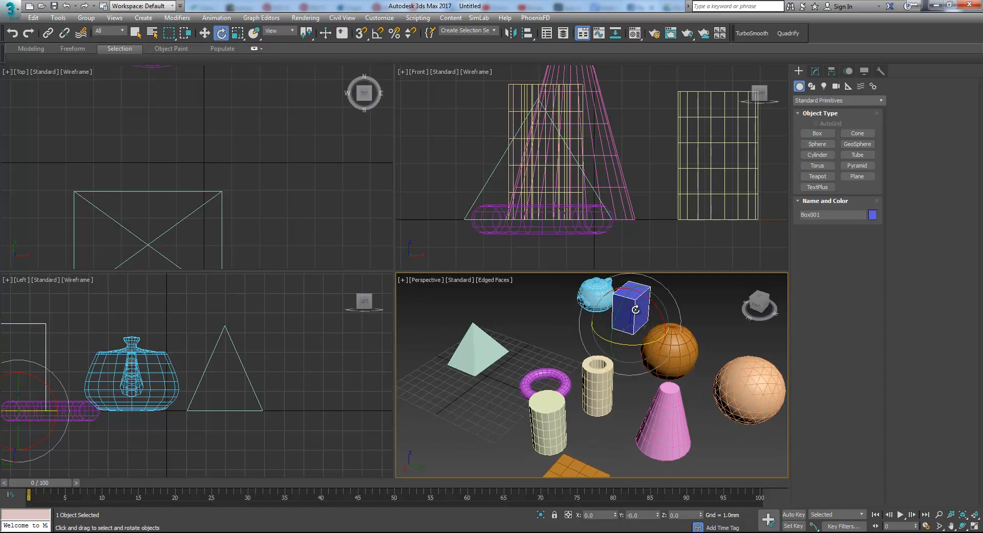
pyautogui.click(751, 385)
pyautogui.click(633, 305)
pyautogui.keyDown('alt'); pyautogui.moveTo(650, 332); pyautogui.dragTo(628, 373, button='middle'); pyautogui.keyUp('alt')
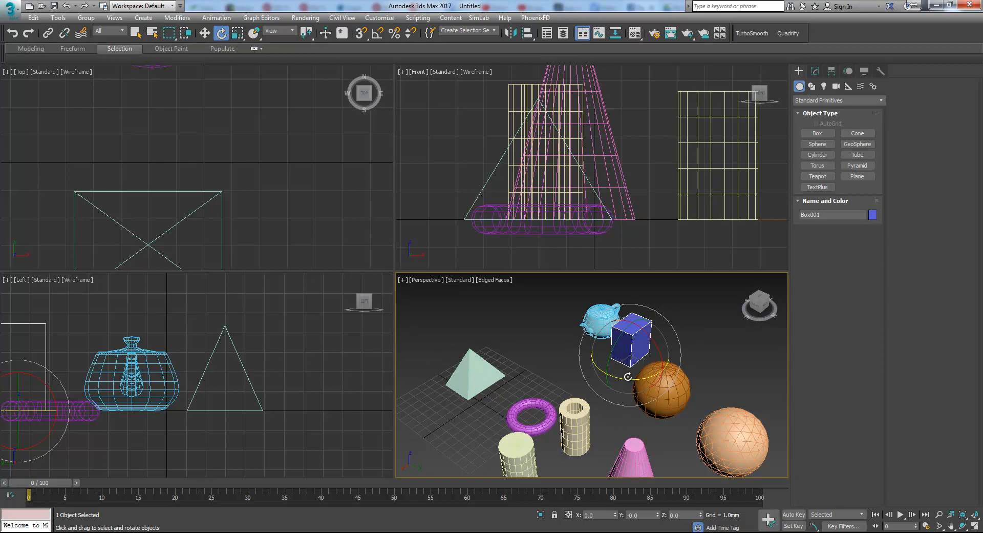
# Step: Try rotating the box about its Z, Y and X axes separately, and reselect it
pyautogui.moveTo(644, 377); pyautogui.dragTo(608, 345)
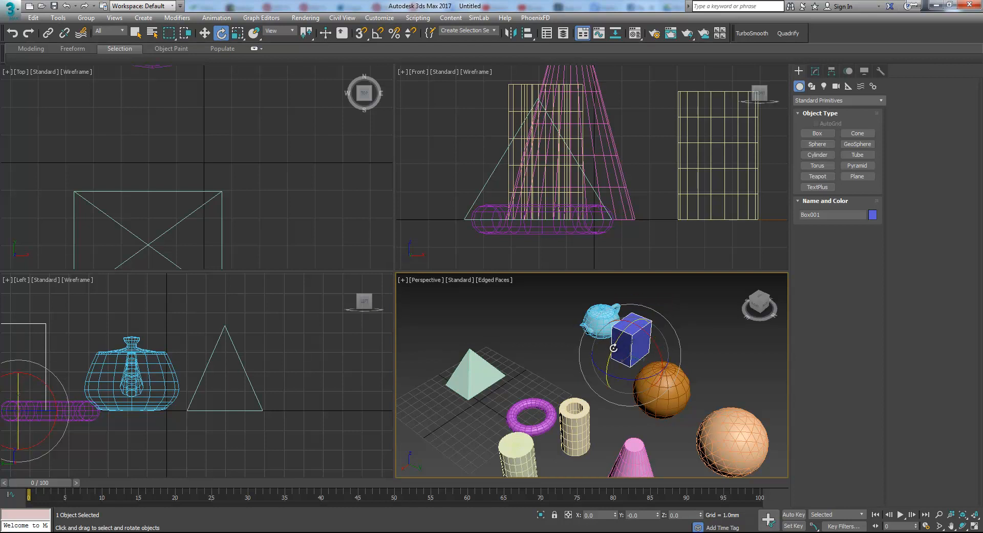
pyautogui.moveTo(614, 352); pyautogui.dragTo(690, 299)
pyautogui.rightClick(690, 299)
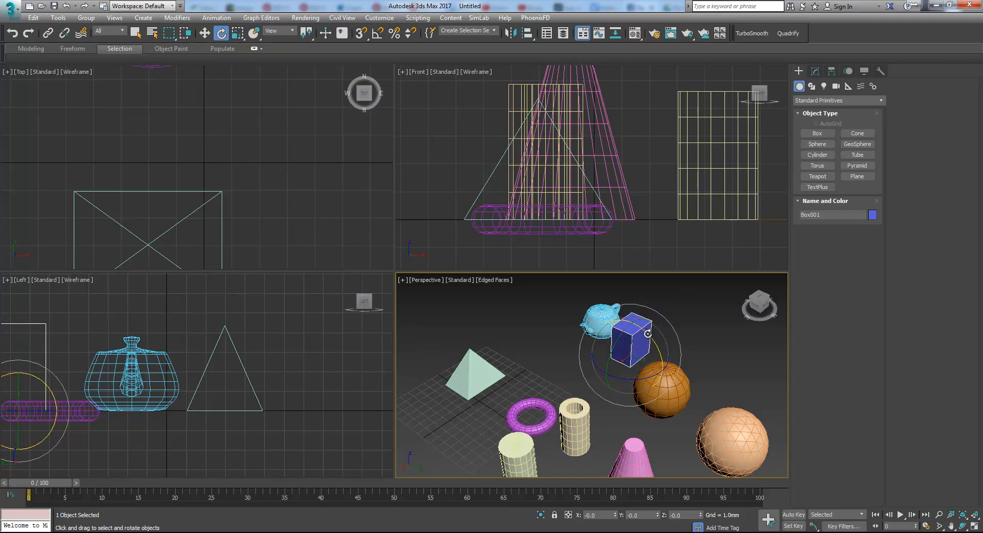
pyautogui.moveTo(645, 331); pyautogui.dragTo(709, 339)
pyautogui.rightClick(708, 339)
pyautogui.click(713, 340)
pyautogui.click(651, 344)
pyautogui.moveTo(632, 375); pyautogui.dragTo(631, 375, button='middle')
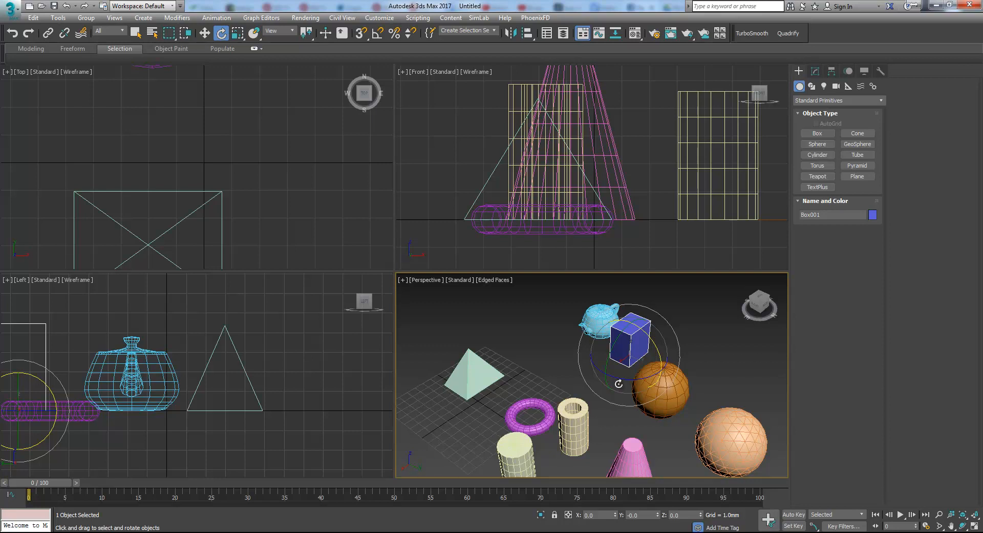
# Step: Try once more to rotate the box, first about the Z axis and again about the Y axis
pyautogui.moveTo(621, 377); pyautogui.dragTo(522, 388)
pyautogui.rightClick(522, 389)
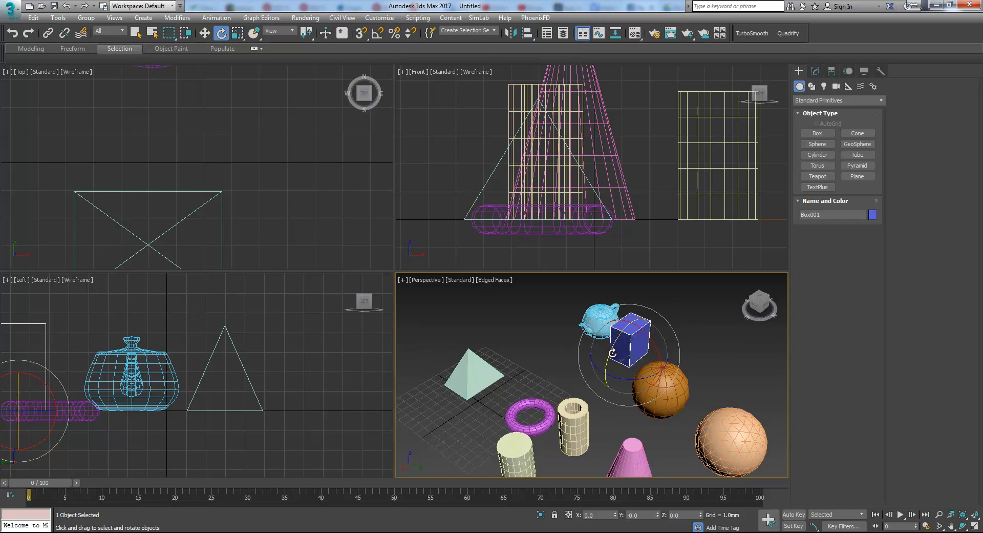
pyautogui.moveTo(612, 353); pyautogui.dragTo(584, 360)
pyautogui.rightClick(584, 361)
pyautogui.moveTo(704, 372); pyautogui.dragTo(702, 358, button='middle')
# Step: Select the tube, try rotating it on a single axis, and clear the selection
pyautogui.click(571, 416)
pyautogui.moveTo(556, 427); pyautogui.dragTo(628, 434)
pyautogui.moveTo(649, 397); pyautogui.dragTo(637, 395, button='middle')
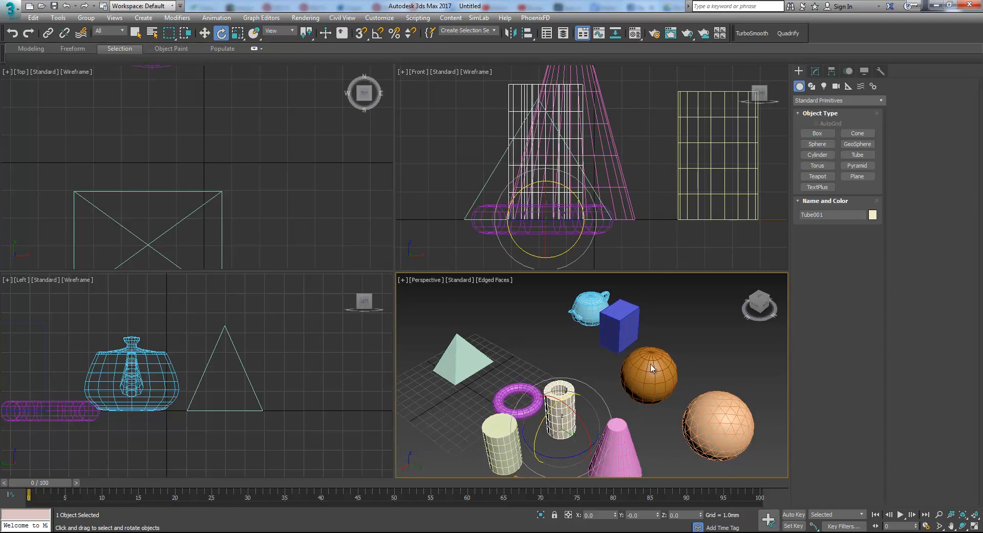
pyautogui.click(683, 312)
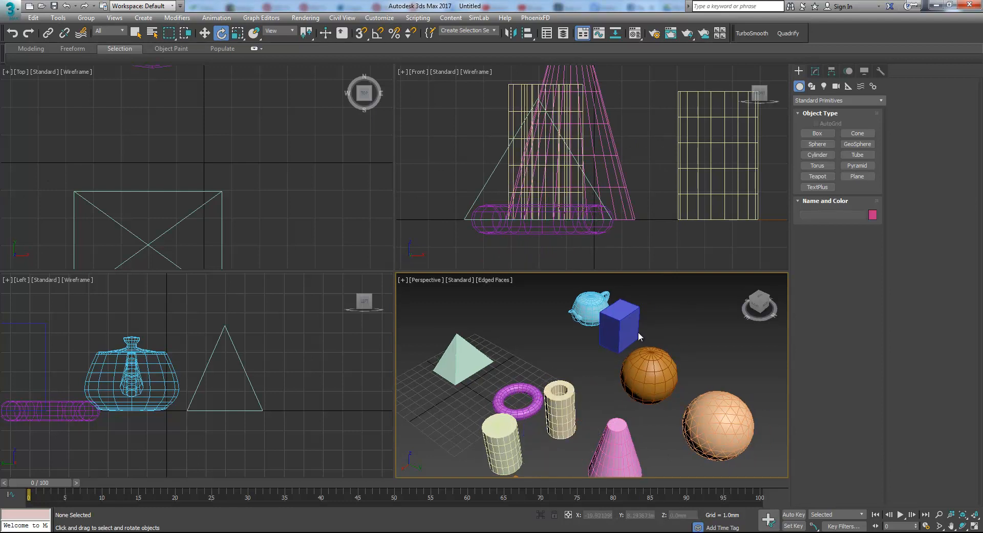
# Step: Select the box and the pyramid together, try rotating both about their shared Z axis, and clear the selection
pyautogui.keyDown('alt'); pyautogui.moveTo(619, 333); pyautogui.dragTo(650, 340, button='middle'); pyautogui.keyUp('alt')
pyautogui.click(613, 315)
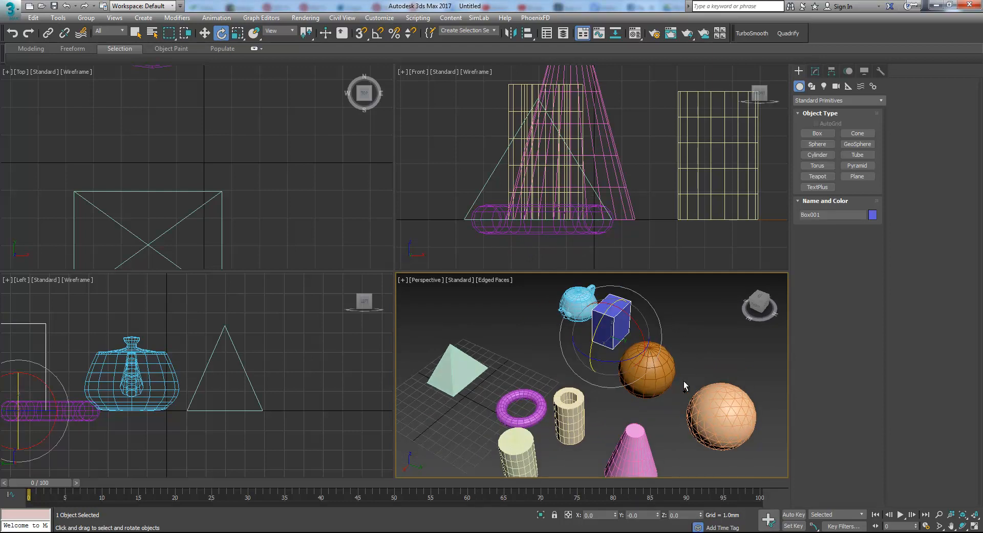
pyautogui.keyDown('ctrl'); pyautogui.click(455, 361); pyautogui.keyUp('ctrl')
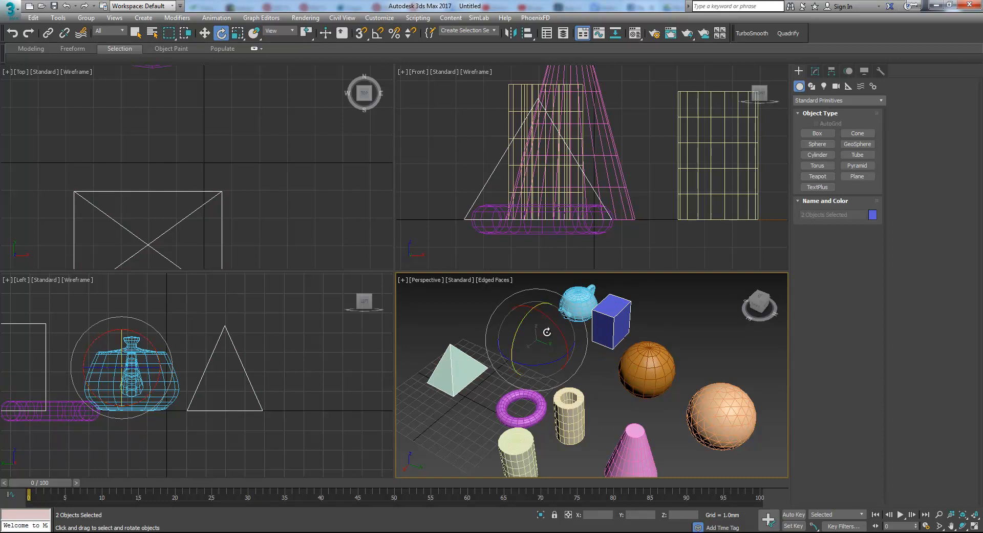
pyautogui.moveTo(606, 337)
pyautogui.keyDown('alt'); pyautogui.mouseDown(button='middle')
pyautogui.moveTo(601, 364)
pyautogui.moveTo(600, 341)
pyautogui.mouseUp(button='middle'); pyautogui.keyUp('alt')
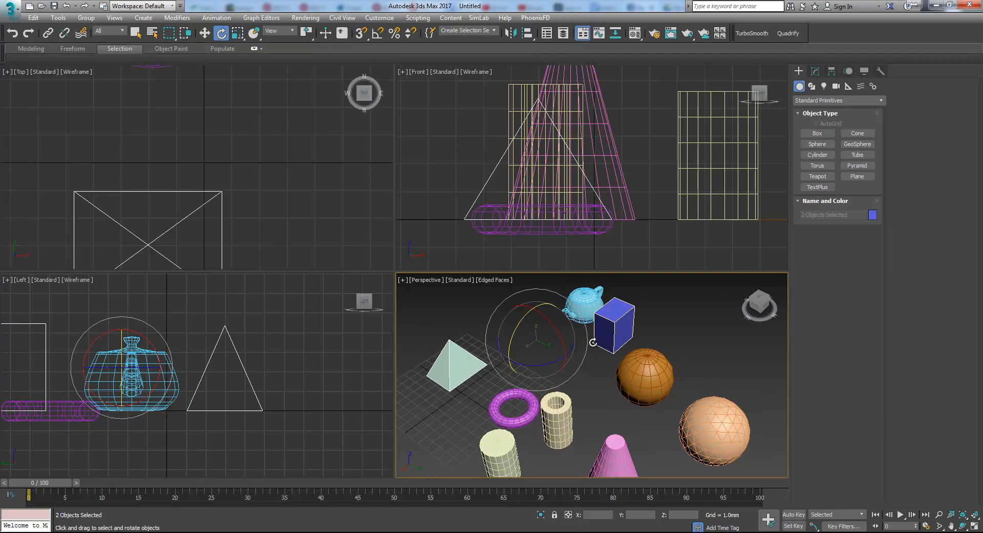
pyautogui.moveTo(554, 363); pyautogui.dragTo(679, 358)
pyautogui.scroll(-1, 662, 370)
pyautogui.scroll(-3, 663, 370)
pyautogui.click(609, 377)
pyautogui.click(604, 327)
pyautogui.click(514, 333)
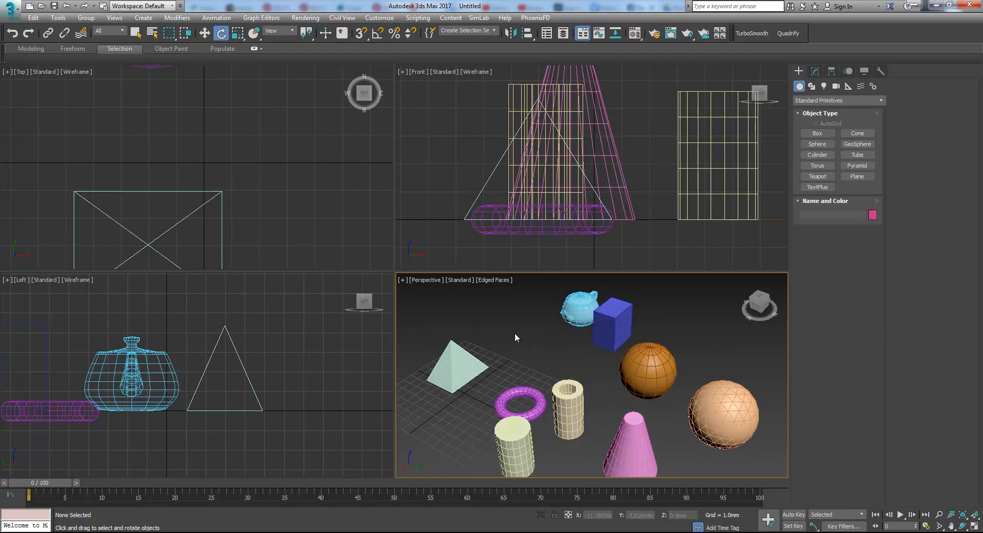
# Step: Switch to the Scale tool, select the pyramid and try stretching it along the X axis
pyautogui.click(238, 34)
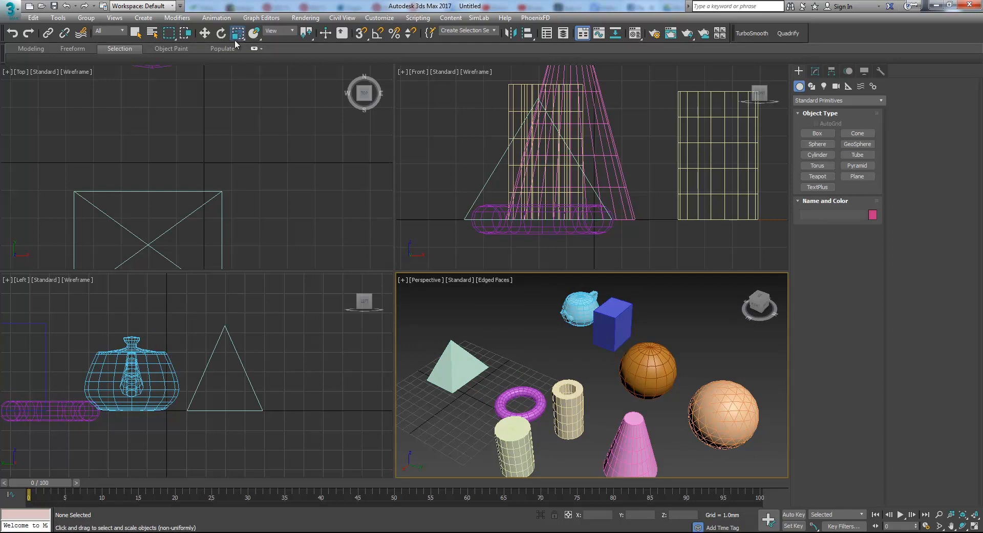
pyautogui.click(456, 362)
pyautogui.moveTo(486, 352); pyautogui.dragTo(567, 352, button='middle')
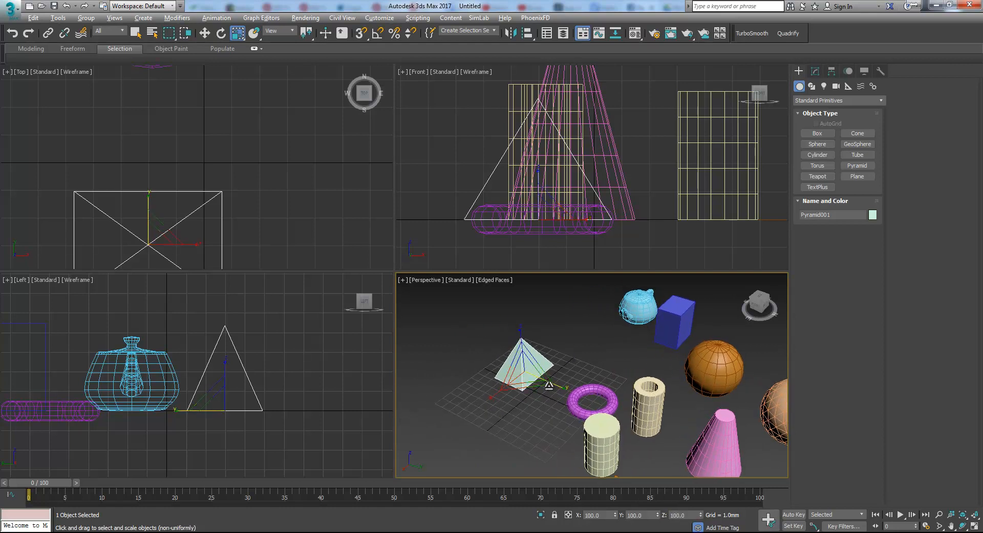
pyautogui.keyDown('alt'); pyautogui.moveTo(522, 374); pyautogui.dragTo(536, 361, button='middle'); pyautogui.keyUp('alt')
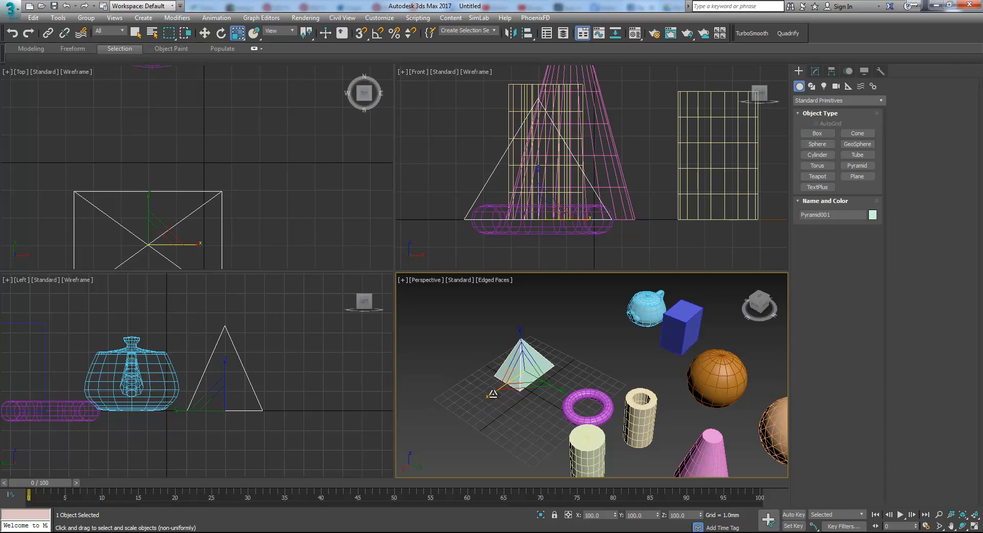
pyautogui.moveTo(492, 393); pyautogui.dragTo(523, 332)
pyautogui.keyDown('alt'); pyautogui.moveTo(563, 368); pyautogui.dragTo(500, 402, button='middle'); pyautogui.keyUp('alt')
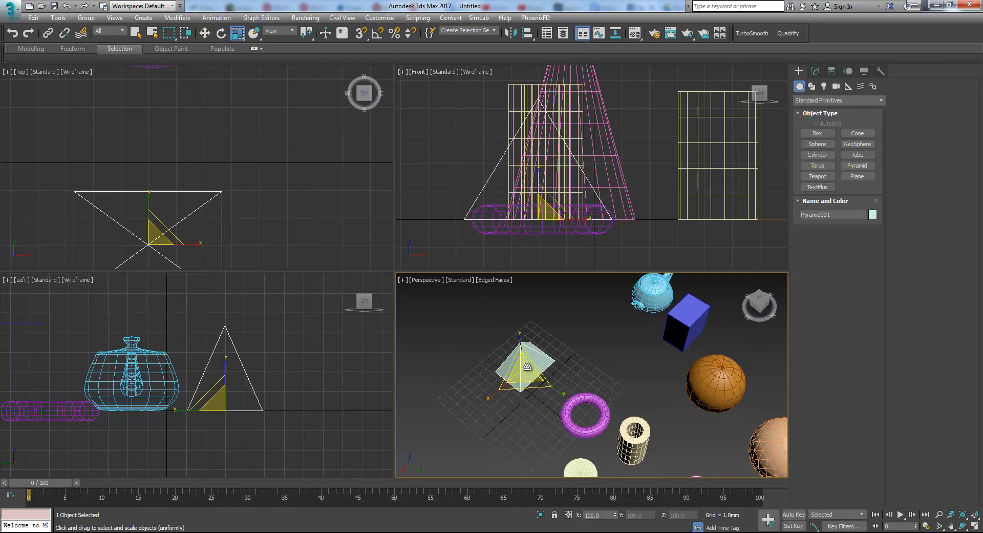
pyautogui.keyDown('alt'); pyautogui.moveTo(523, 370); pyautogui.dragTo(522, 368, button='middle'); pyautogui.keyUp('alt')
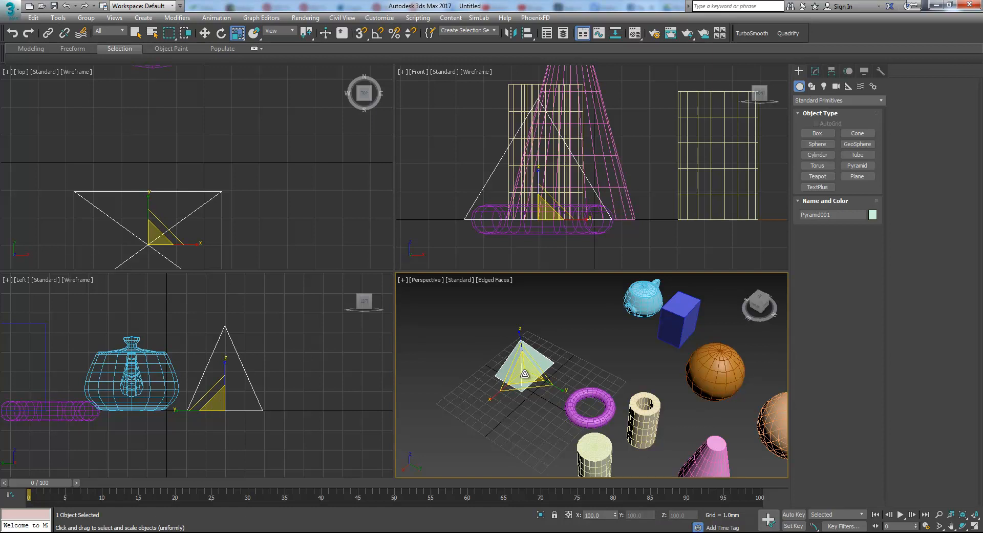
# Step: Try scaling the pyramid uniformly and with the other scale handles, and deselect it
pyautogui.moveTo(523, 371)
pyautogui.mouseDown()
pyautogui.moveTo(524, 327)
pyautogui.moveTo(529, 425)
pyautogui.moveTo(538, 297)
pyautogui.moveTo(533, 415)
pyautogui.moveTo(550, 272)
pyautogui.moveTo(523, 385)
pyautogui.moveTo(527, 358)
pyautogui.moveTo(530, 366)
pyautogui.mouseUp()
pyautogui.moveTo(594, 393); pyautogui.dragTo(569, 404)
pyautogui.keyDown('alt'); pyautogui.moveTo(570, 404); pyautogui.dragTo(589, 381, button='middle'); pyautogui.keyUp('alt')
pyautogui.moveTo(590, 378)
pyautogui.mouseDown()
pyautogui.moveTo(600, 323)
pyautogui.moveTo(594, 374)
pyautogui.mouseUp()
pyautogui.click(578, 352)
# Step: Select the orange plane, scale it along the Z axis to about 46%, and deselect it
pyautogui.keyDown('alt'); pyautogui.moveTo(577, 351); pyautogui.dragTo(616, 415, button='middle'); pyautogui.keyUp('alt')
pyautogui.click(612, 454)
pyautogui.keyDown('alt'); pyautogui.moveTo(612, 454); pyautogui.dragTo(627, 407, button='middle'); pyautogui.keyUp('alt')
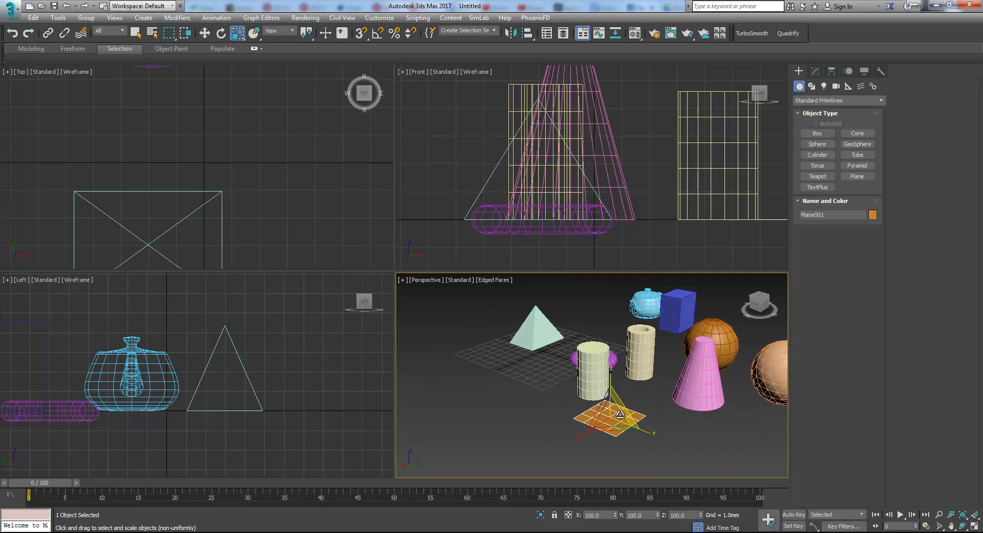
pyautogui.moveTo(620, 353); pyautogui.dragTo(600, 403)
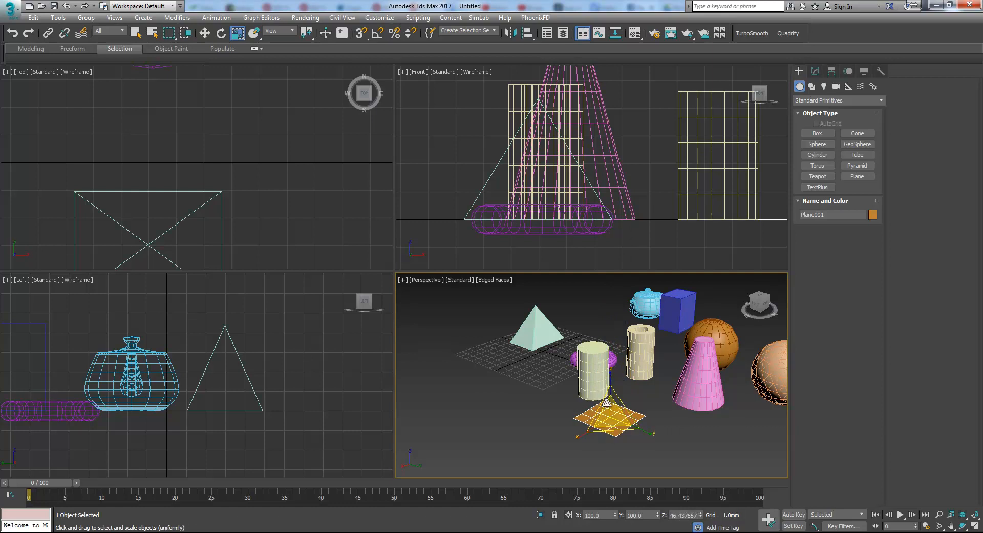
pyautogui.click(655, 417)
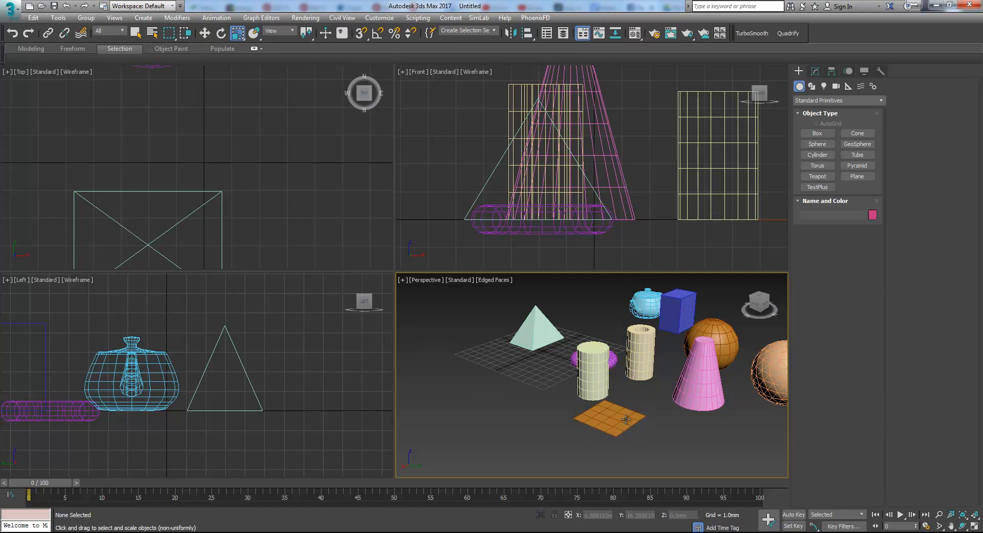
# Step: Try scaling the orange plane uniformly on all axes, and clear the selection
pyautogui.click(612, 419)
pyautogui.moveTo(612, 419); pyautogui.dragTo(629, 345)
pyautogui.rightClick(629, 345)
pyautogui.keyDown('alt'); pyautogui.moveTo(695, 338); pyautogui.dragTo(643, 390, button='middle'); pyautogui.keyUp('alt')
pyautogui.scroll(-3, 643, 389)
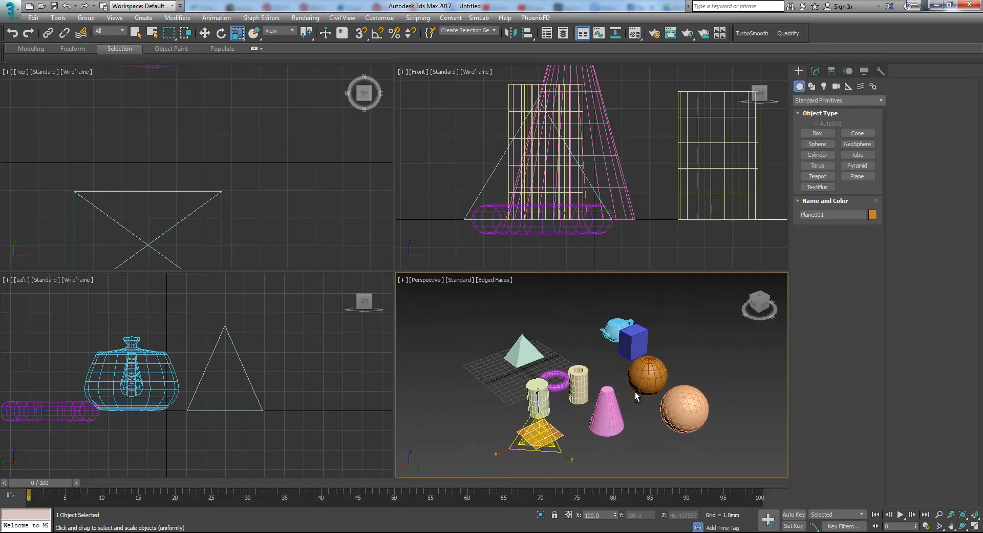
pyautogui.click(711, 353)
pyautogui.moveTo(637, 389); pyautogui.dragTo(642, 382, button='middle')
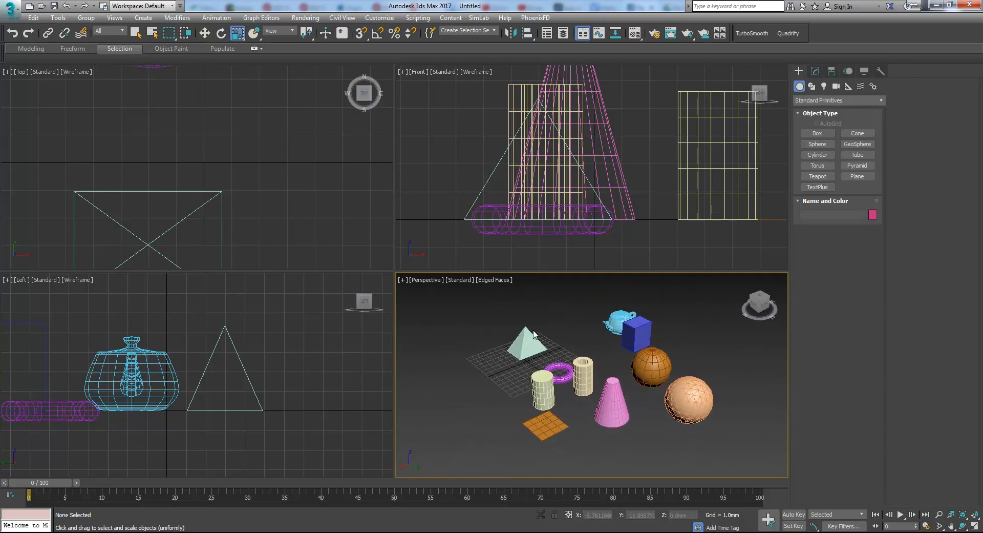
# Step: Try selecting all ten primitives with a selection region twice, clearing the selection each time
pyautogui.moveTo(733, 442); pyautogui.dragTo(732, 441)
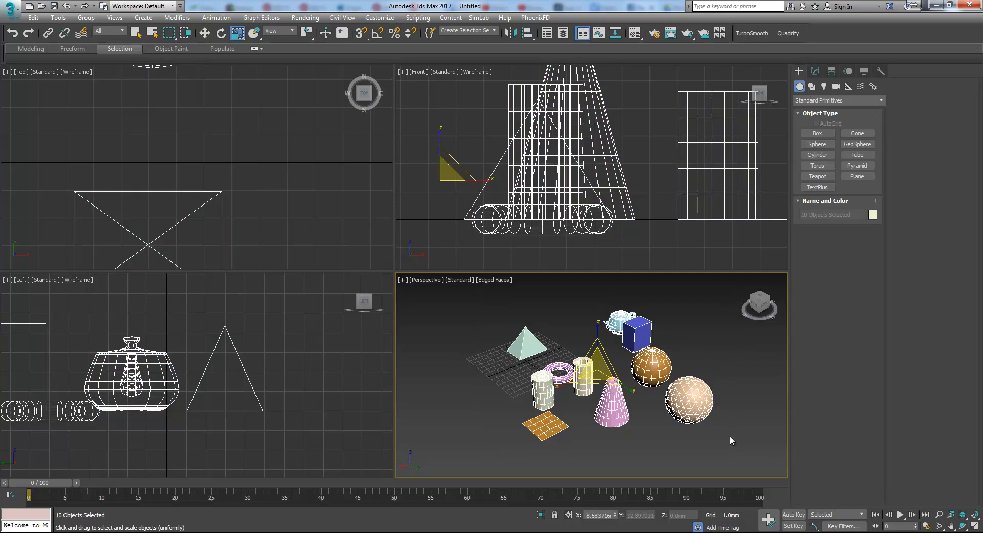
pyautogui.click(474, 312)
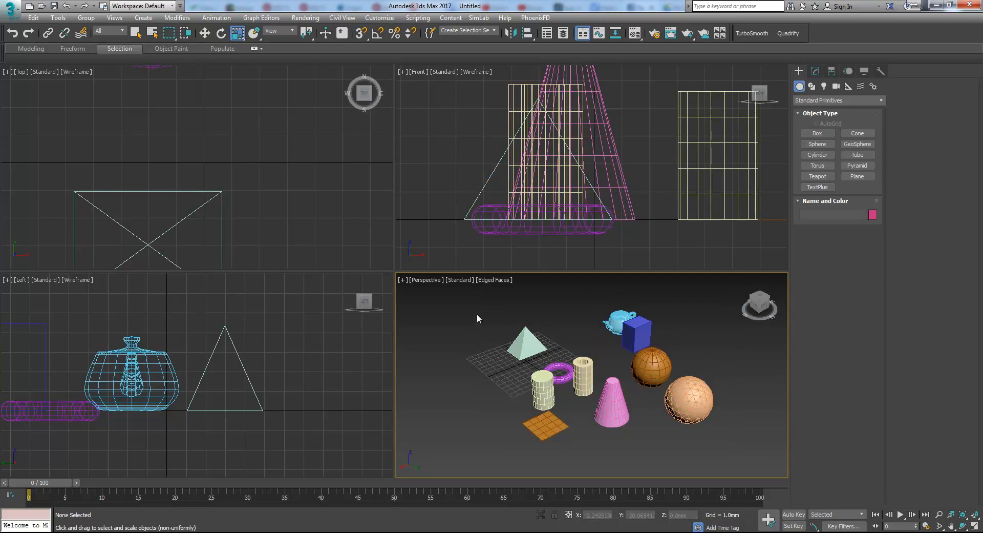
pyautogui.moveTo(734, 450); pyautogui.dragTo(734, 449)
pyautogui.click(461, 355)
# Step: Build up a multiple selection of the pyramid, teapot, box, sphere and geosphere one by one, and clear it
pyautogui.click(527, 342)
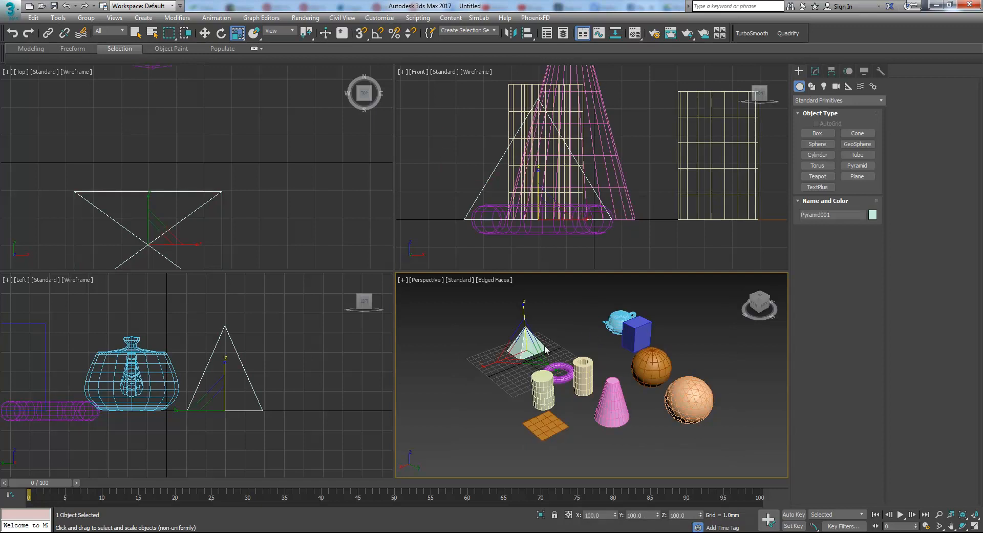
pyautogui.click(609, 324)
pyautogui.keyDown('ctrl'); pyautogui.click(633, 331); pyautogui.keyUp('ctrl')
pyautogui.keyDown('ctrl'); pyautogui.click(654, 359); pyautogui.keyUp('ctrl')
pyautogui.keyDown('ctrl'); pyautogui.click(688, 392); pyautogui.keyUp('ctrl')
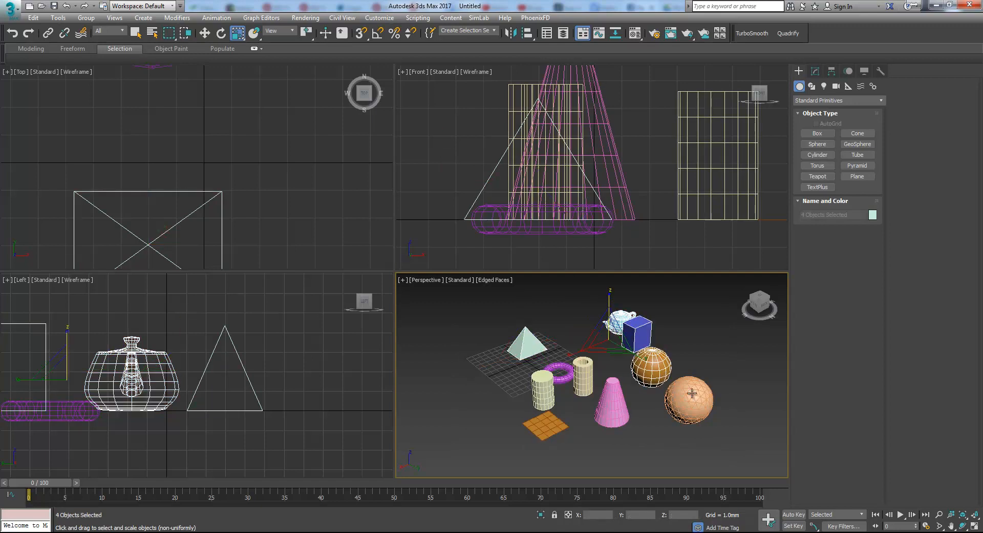
pyautogui.keyDown('ctrl'); pyautogui.click(687, 392); pyautogui.keyUp('ctrl')
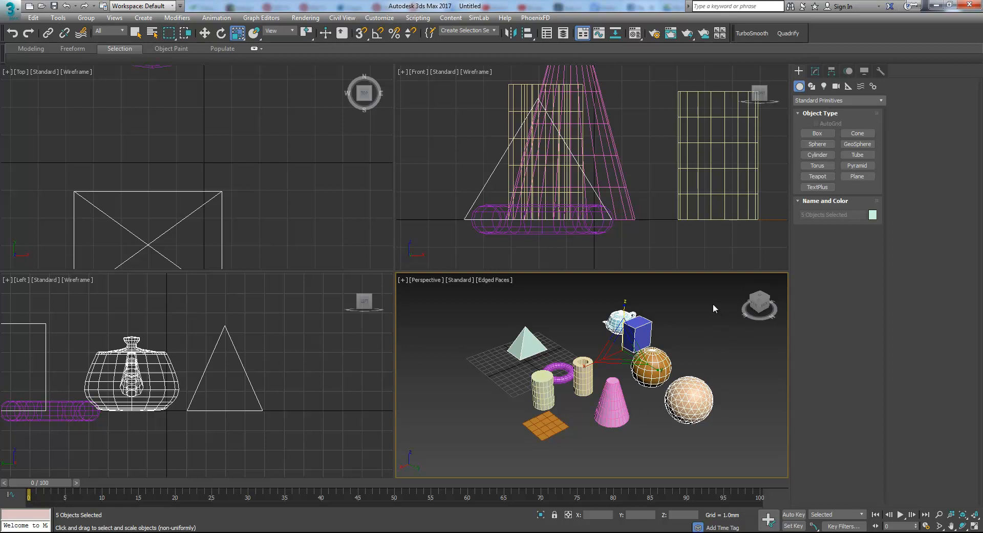
pyautogui.click(690, 296)
# Step: Select all ten primitives with a selection region and delete them from the scene
pyautogui.moveTo(672, 339); pyautogui.dragTo(494, 380)
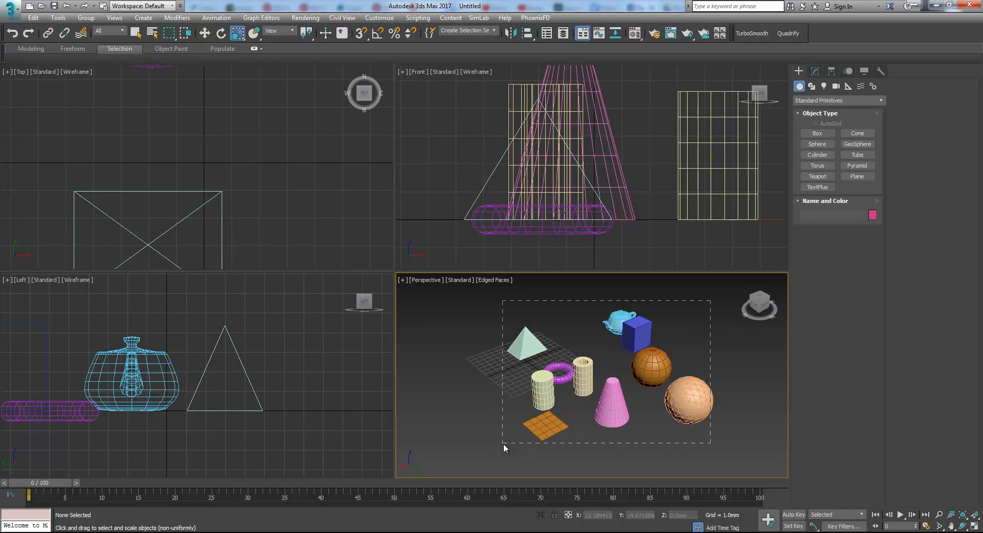
pyautogui.moveTo(503, 443); pyautogui.dragTo(503, 443)
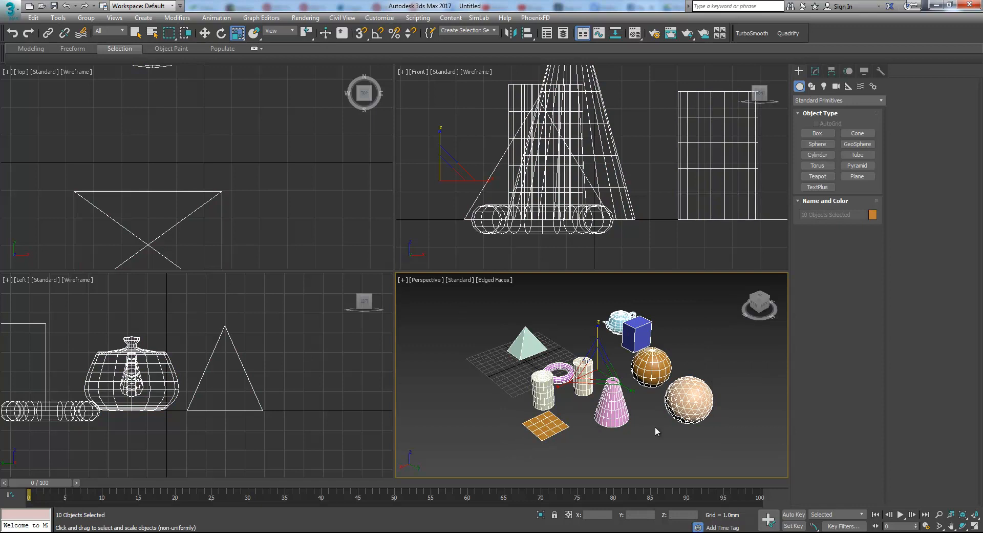
pyautogui.press('Delete')
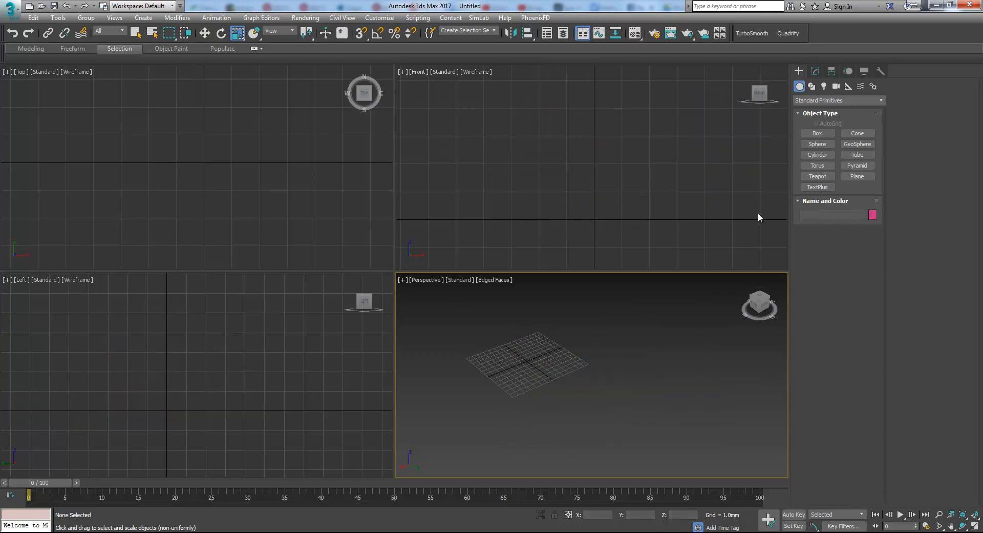
# Step: Create a flat box near the grid center in the Perspective view, about 4.8 mm long, 4.8 mm wide and 0.8 mm high
pyautogui.click(814, 134)
pyautogui.scroll(4, 636, 346)
pyautogui.scroll(3, 590, 387)
pyautogui.moveTo(567, 384); pyautogui.dragTo(556, 391, button='middle')
pyautogui.click(531, 380)
pyautogui.moveTo(531, 380); pyautogui.dragTo(612, 385)
pyautogui.rightClick(612, 385)
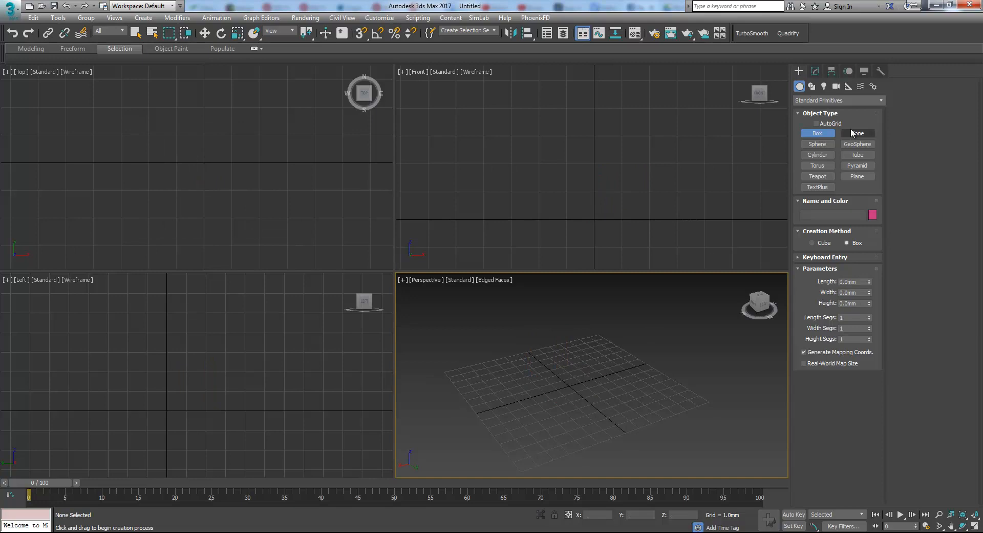
pyautogui.moveTo(529, 382); pyautogui.dragTo(620, 391)
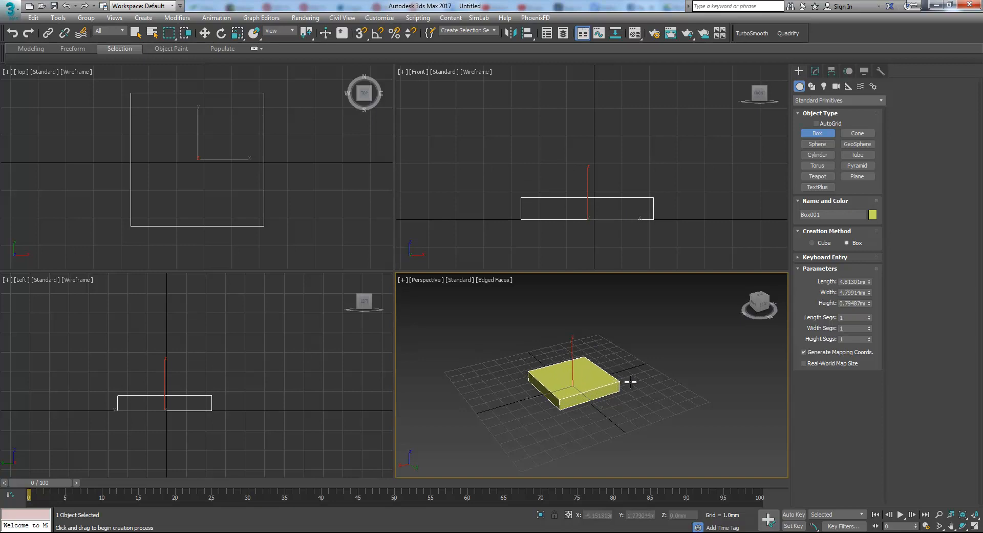
pyautogui.click(629, 381)
# Step: Switch to the Move tool, raise the box along the Z axis well above the grid, and deselect it
pyautogui.press('r')
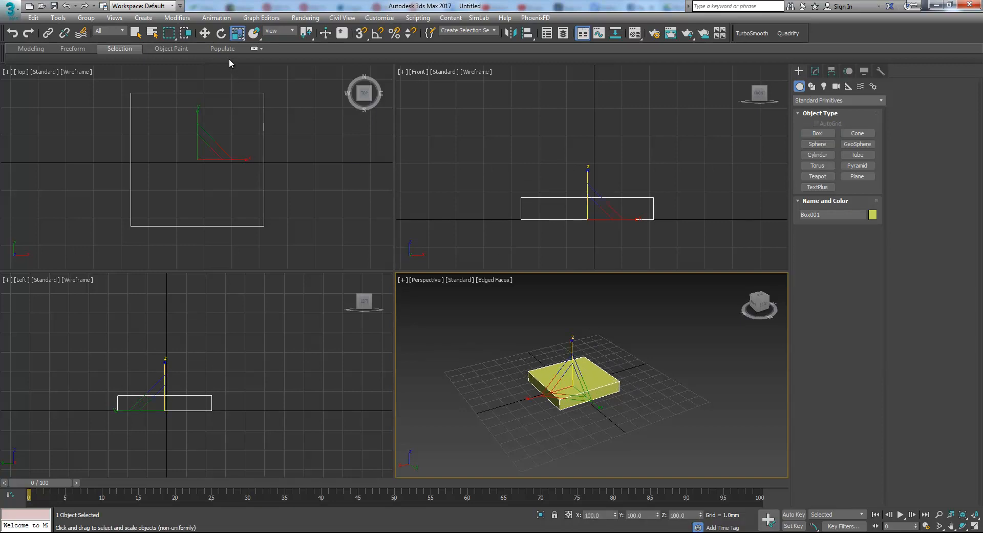
pyautogui.press('w')
pyautogui.moveTo(571, 360); pyautogui.dragTo(571, 321)
pyautogui.click(668, 345)
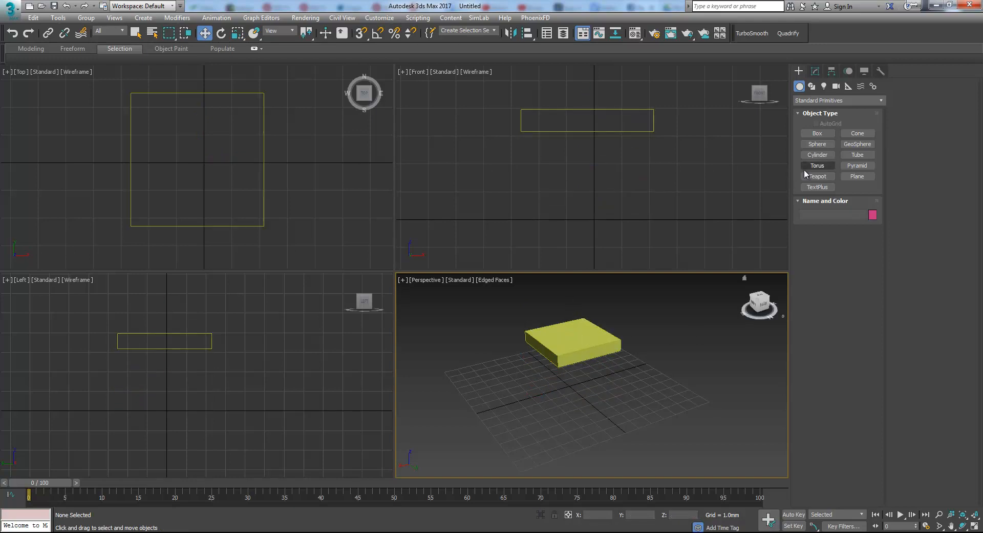
# Step: Create a cylinder on the grid below the box, about 0.72 mm in radius and 5.2 mm high, and switch to the Move tool
pyautogui.click(817, 155)
pyautogui.moveTo(571, 384)
pyautogui.mouseDown()
pyautogui.moveTo(595, 387)
pyautogui.moveTo(582, 384)
pyautogui.mouseUp()
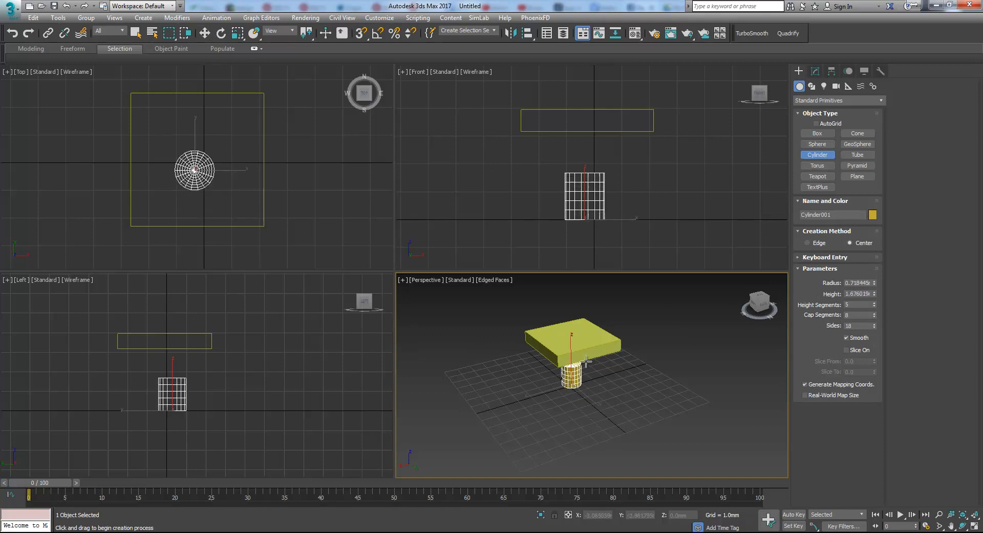
pyautogui.click(636, 319)
pyautogui.press('w')
pyautogui.moveTo(638, 342); pyautogui.dragTo(634, 356, button='middle')
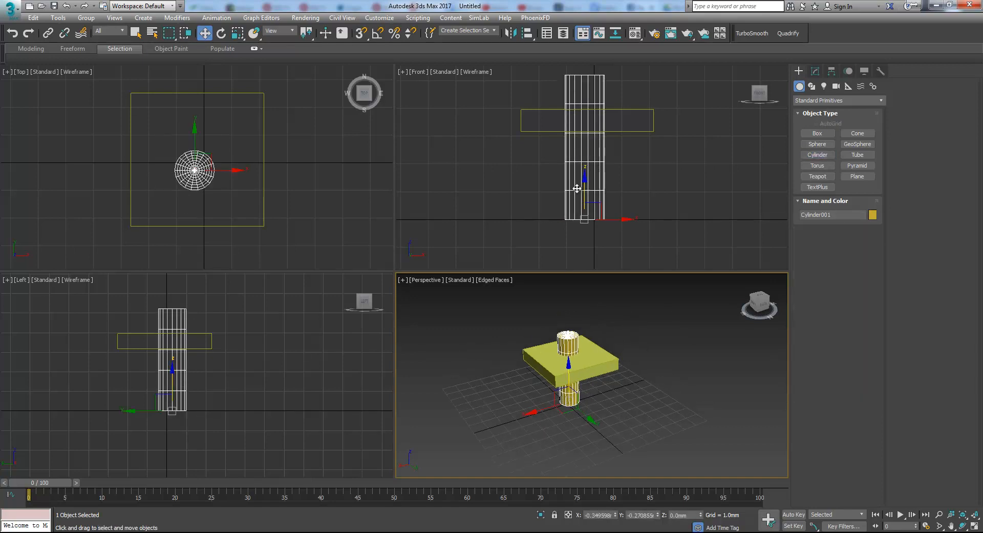
pyautogui.moveTo(569, 185); pyautogui.dragTo(587, 228, button='middle')
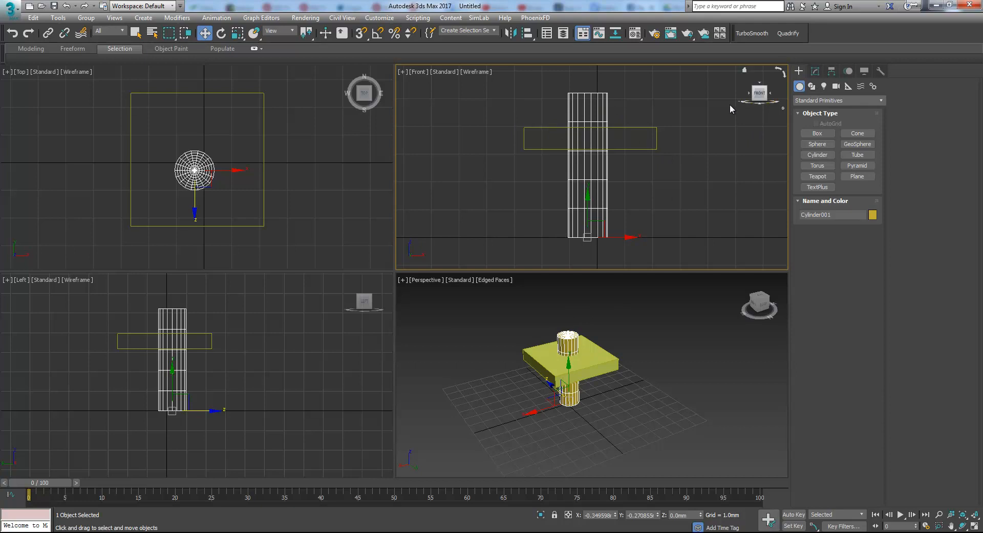
# Step: Resize the cylinder to about 0.45 mm radius and 3.18 mm height, with 1 height segment and 1 cap segment
pyautogui.click(815, 72)
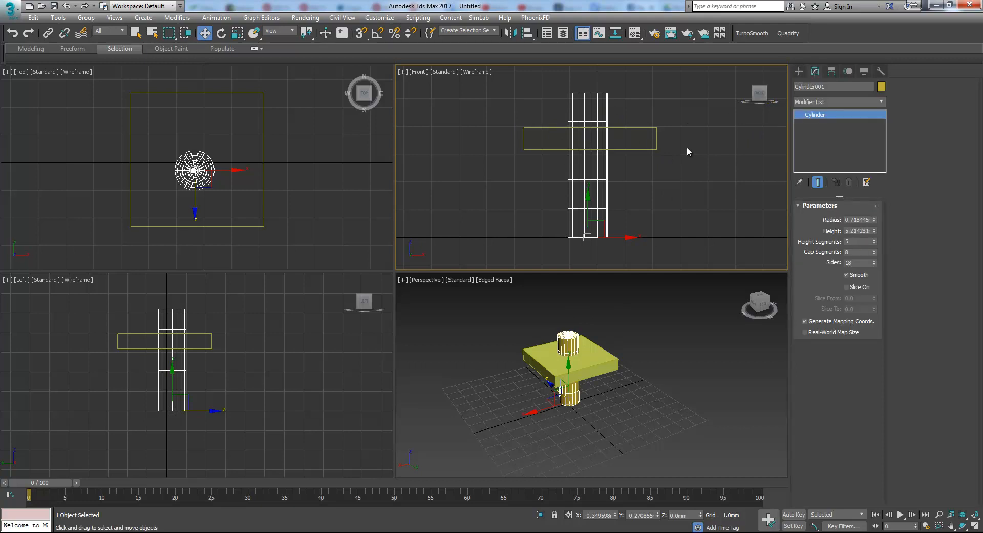
pyautogui.rightClick(874, 241)
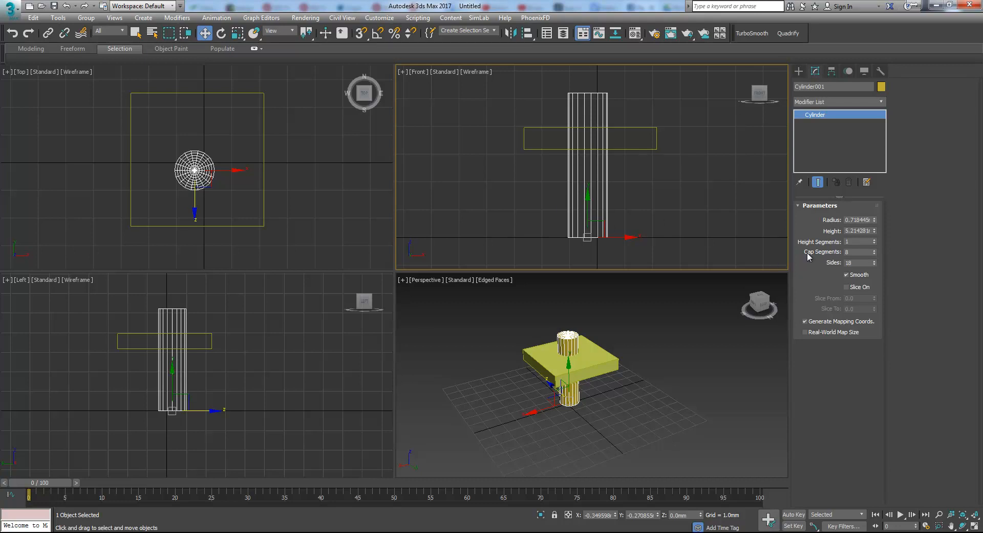
pyautogui.moveTo(875, 218); pyautogui.dragTo(882, 249)
pyautogui.moveTo(235, 202); pyautogui.dragTo(234, 223, button='middle')
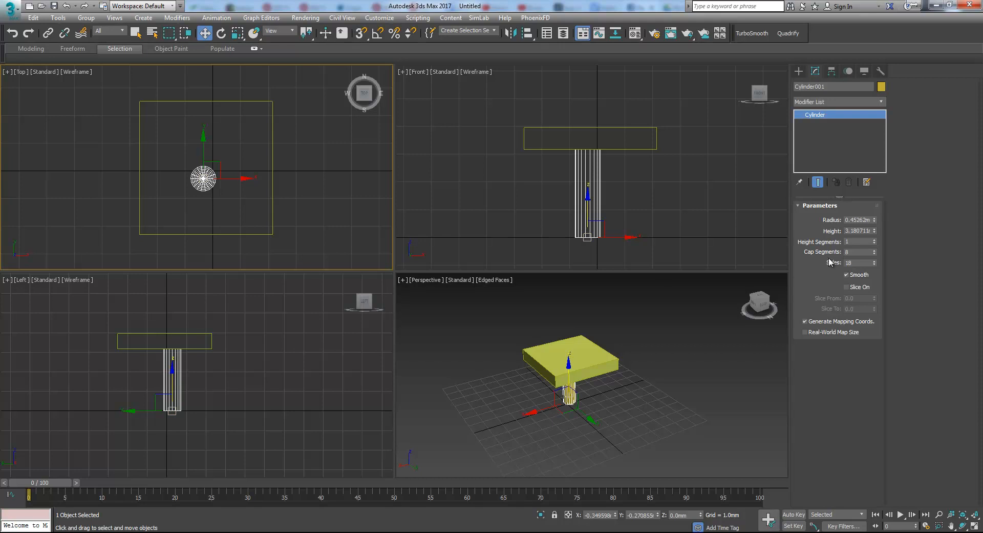
pyautogui.rightClick(875, 253)
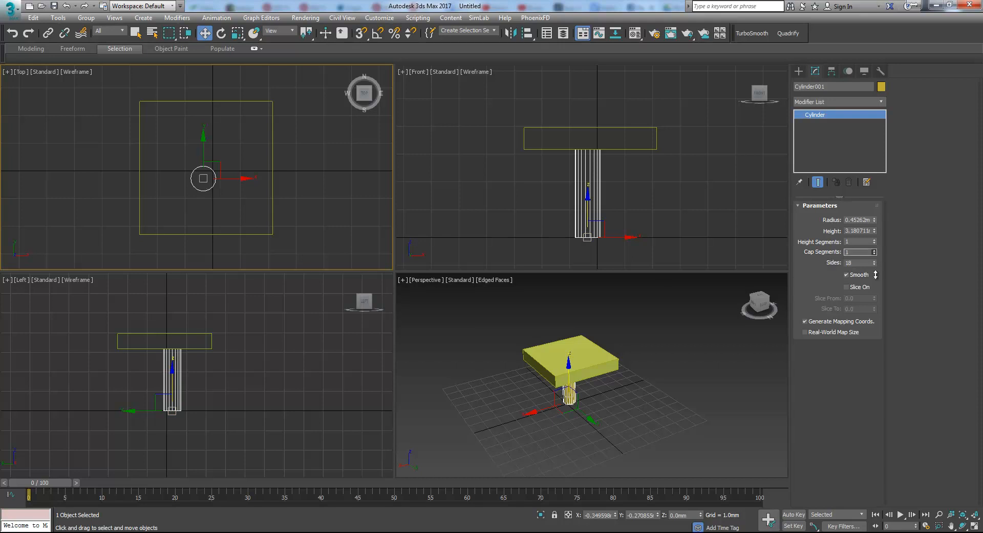
# Step: Move the cylinder in the Top view beneath the box's lower-left corner, to about X -2.03 mm and Y -1.64 mm
pyautogui.click(228, 195)
pyautogui.moveTo(228, 195); pyautogui.dragTo(239, 200, button='middle')
pyautogui.moveTo(237, 165); pyautogui.dragTo(183, 205)
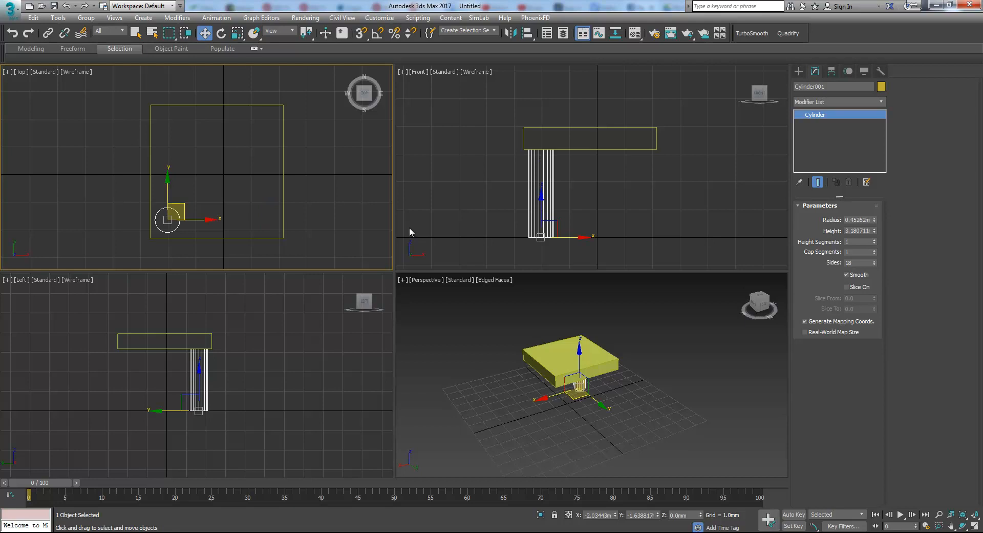
# Step: Clone the cylinder leg along the X axis as three independent copies spaced about 3.5 mm apart
pyautogui.click(798, 71)
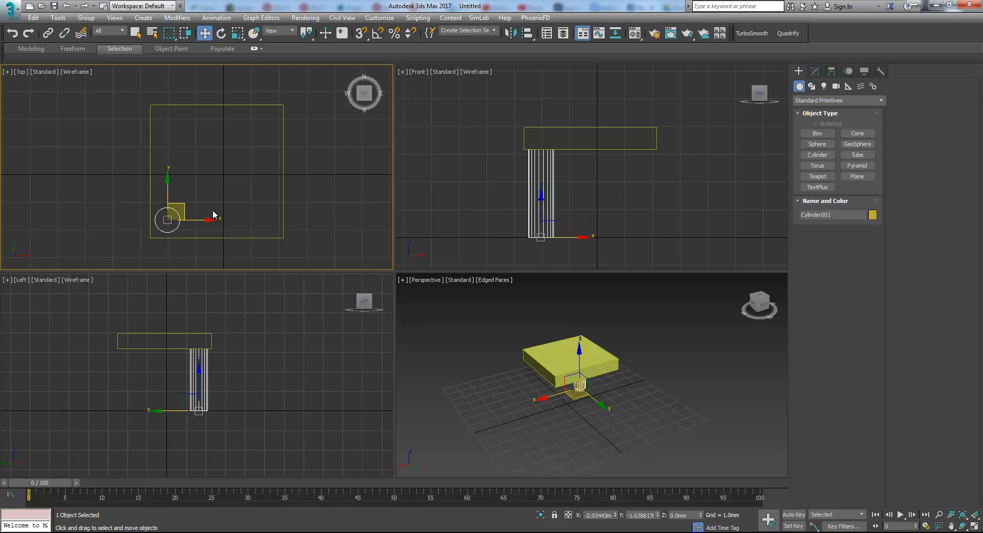
pyautogui.keyDown('shift'); pyautogui.moveTo(194, 221); pyautogui.dragTo(290, 238); pyautogui.keyUp('shift')
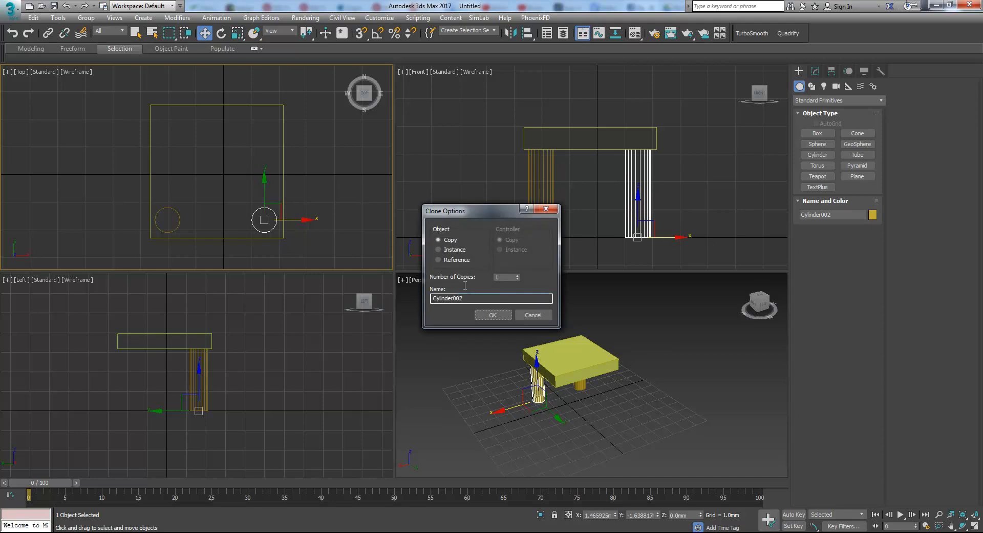
pyautogui.moveTo(479, 211)
pyautogui.mouseDown()
pyautogui.moveTo(469, 217)
pyautogui.moveTo(475, 239)
pyautogui.moveTo(459, 208)
pyautogui.moveTo(407, 205)
pyautogui.mouseUp()
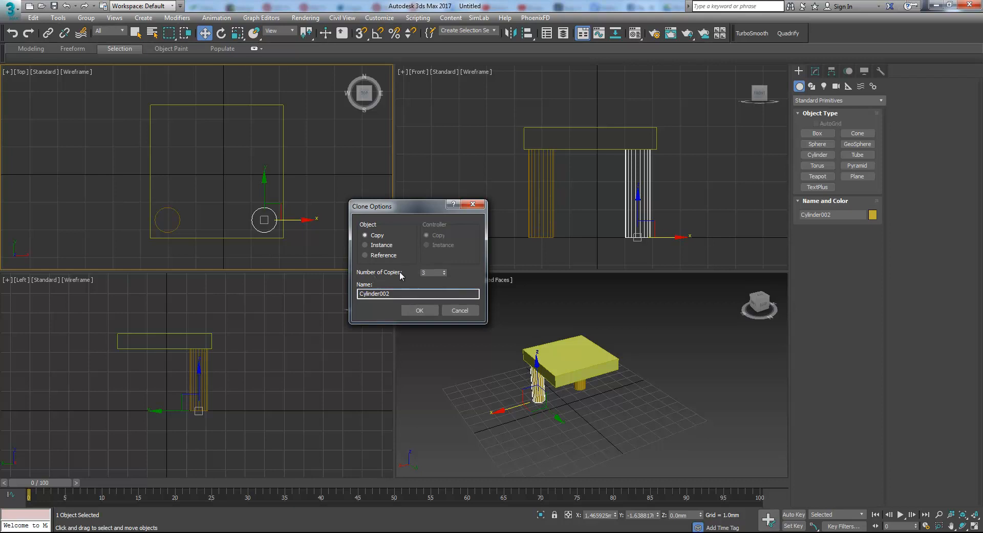
pyautogui.click(419, 310)
# Step: Select the two outlying leg copies and move them in the Top view beneath the two free corners of the box, and deselect them
pyautogui.moveTo(346, 211); pyautogui.dragTo(219, 203, button='middle')
pyautogui.moveTo(469, 401); pyautogui.dragTo(497, 398, button='middle')
pyautogui.middleClick(216, 187)
pyautogui.moveTo(352, 226); pyautogui.dragTo(353, 227)
pyautogui.moveTo(300, 199)
pyautogui.mouseDown()
pyautogui.moveTo(285, 181)
pyautogui.moveTo(105, 99)
pyautogui.moveTo(304, 203)
pyautogui.moveTo(318, 93)
pyautogui.moveTo(96, 136)
pyautogui.moveTo(180, 140)
pyautogui.moveTo(280, 114)
pyautogui.moveTo(297, 202)
pyautogui.mouseUp()
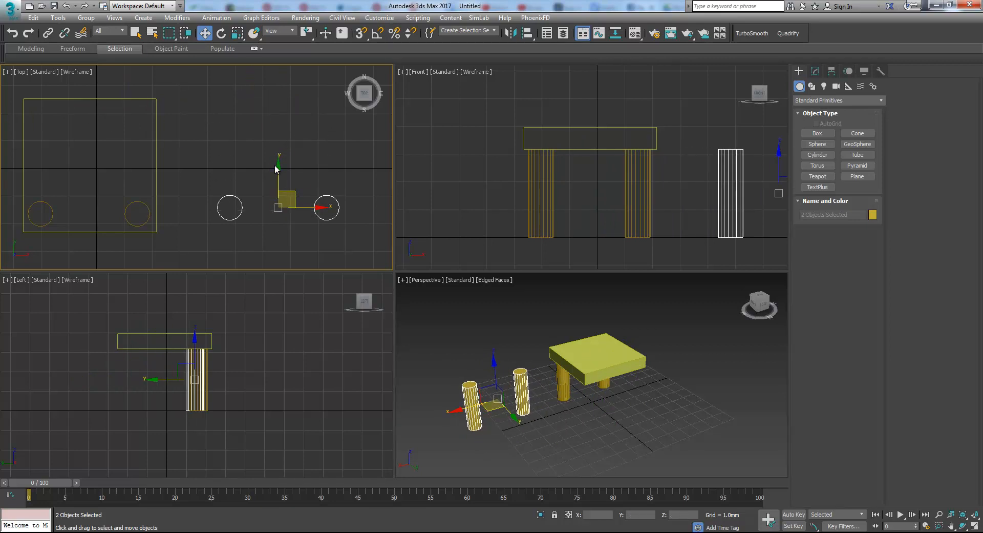
pyautogui.moveTo(292, 195); pyautogui.dragTo(104, 104)
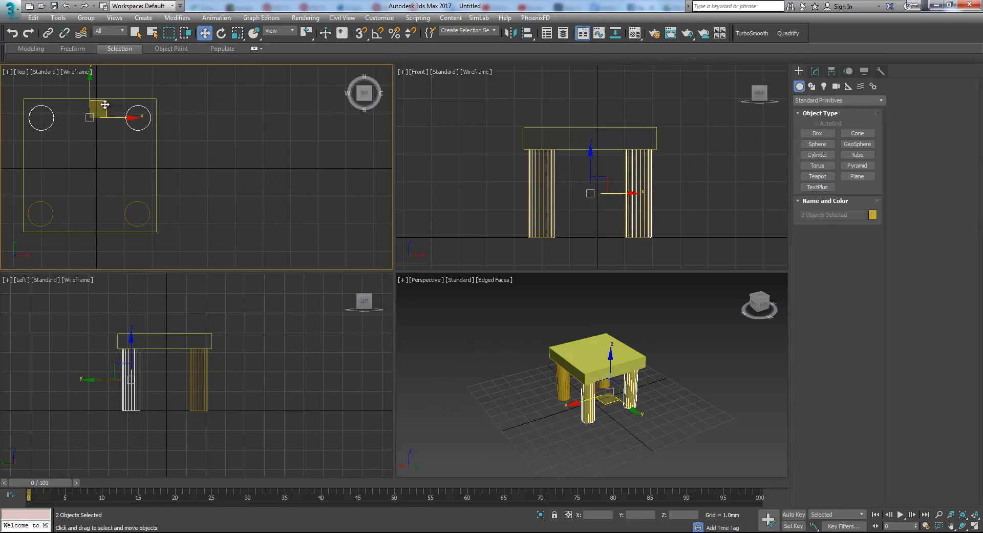
pyautogui.moveTo(208, 329); pyautogui.dragTo(239, 330, button='middle')
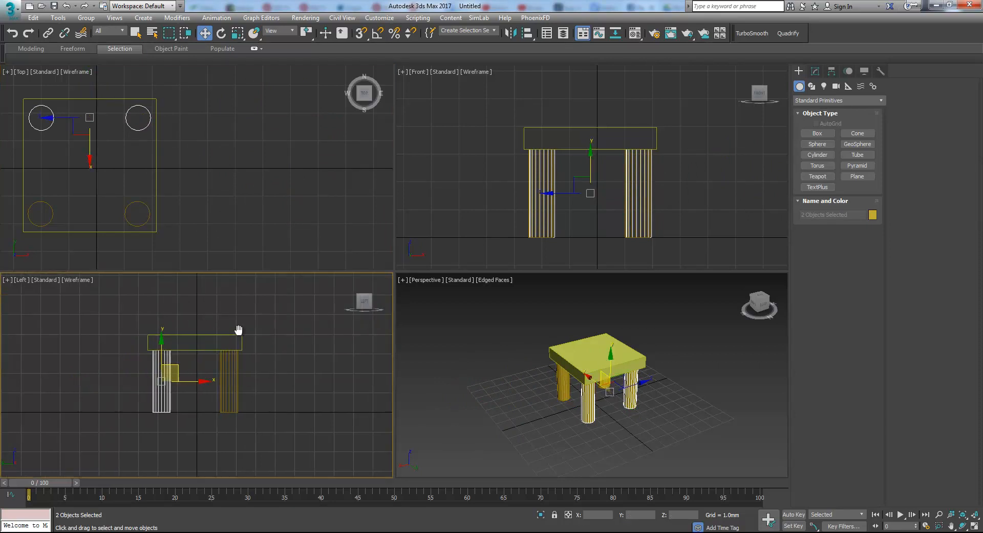
pyautogui.rightClick(198, 141)
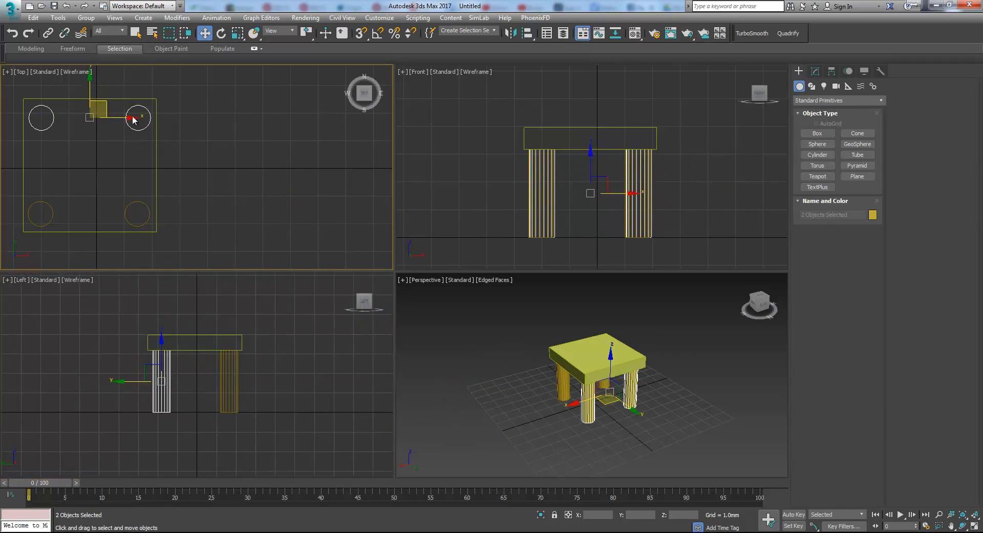
pyautogui.click(505, 371)
pyautogui.keyDown('alt'); pyautogui.moveTo(646, 413); pyautogui.dragTo(627, 385, button='middle'); pyautogui.keyUp('alt')
# Step: Clone the seat box straight up in the Front view as one independent copy about 2.3 mm higher
pyautogui.click(608, 374)
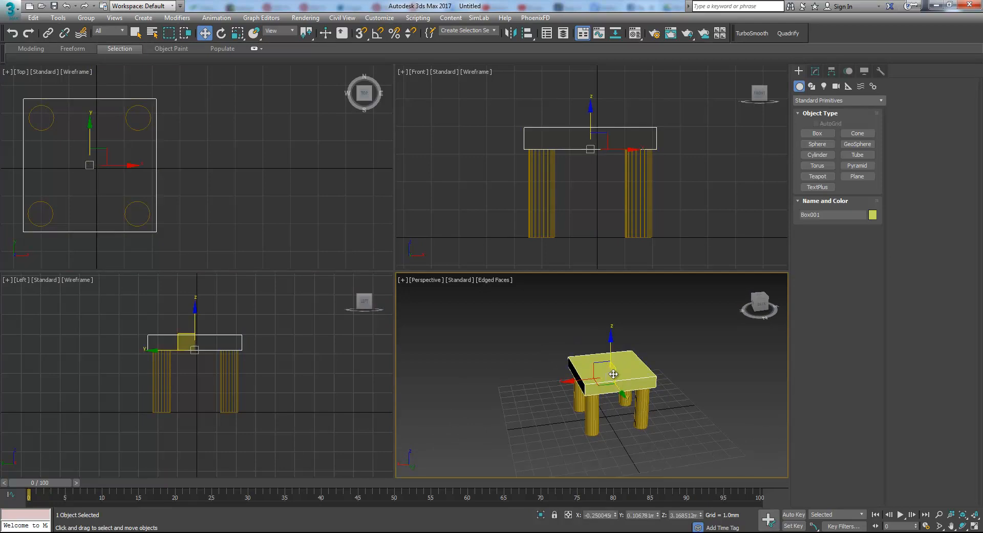
pyautogui.moveTo(658, 128); pyautogui.dragTo(648, 157, button='middle')
pyautogui.scroll(-3, 661, 129)
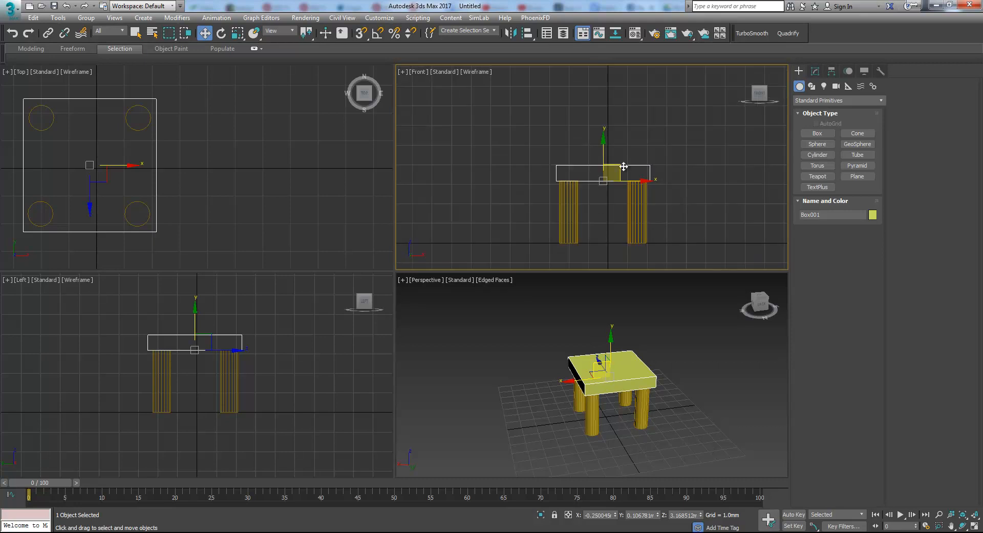
pyautogui.keyDown('shift'); pyautogui.moveTo(601, 150); pyautogui.dragTo(624, 106); pyautogui.keyUp('shift')
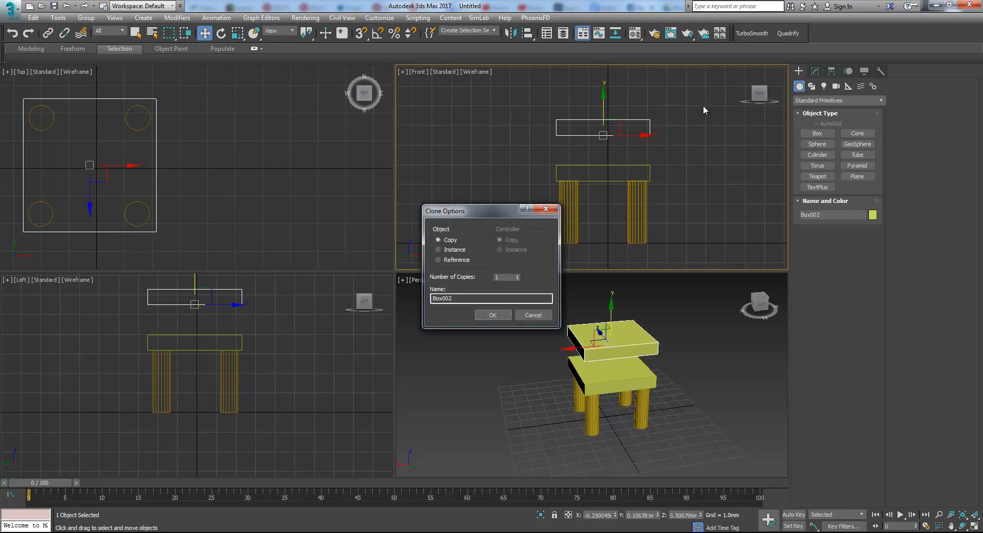
pyautogui.click(493, 315)
# Step: Rotate the copied box about 100 degrees in the Front view so it stands as a slightly tilted backrest
pyautogui.moveTo(567, 176); pyautogui.dragTo(570, 195, button='middle')
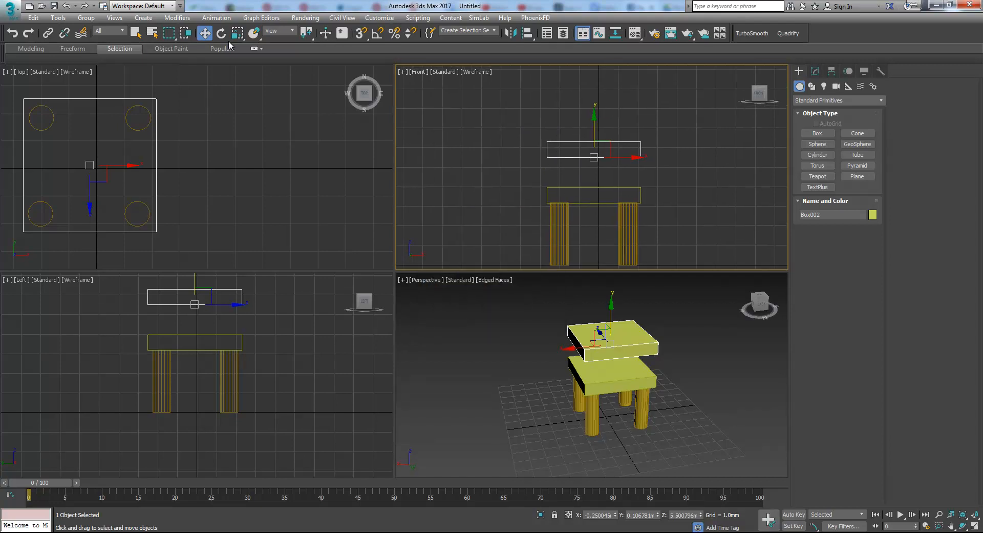
pyautogui.press('e')
pyautogui.moveTo(619, 127); pyautogui.dragTo(712, 173)
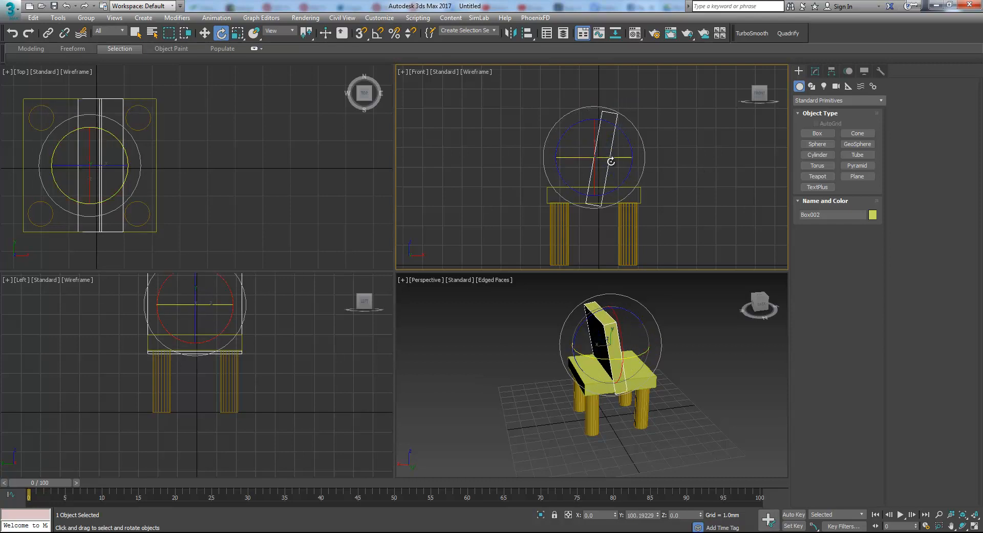
pyautogui.rightClick(596, 157)
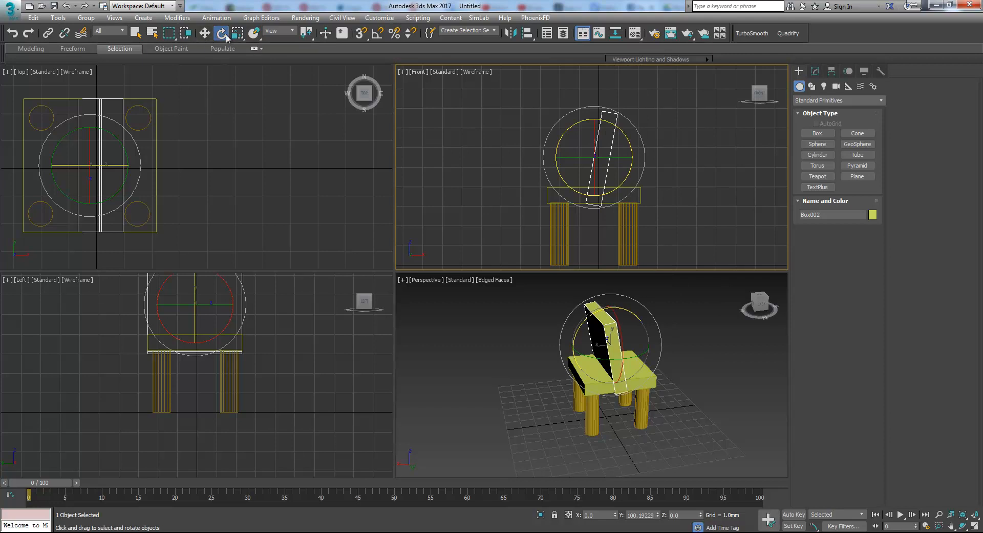
# Step: Move the backrest in the Front view to the seat's right edge with its lower end slightly inside the seat, and deselect it
pyautogui.rightClick(668, 136)
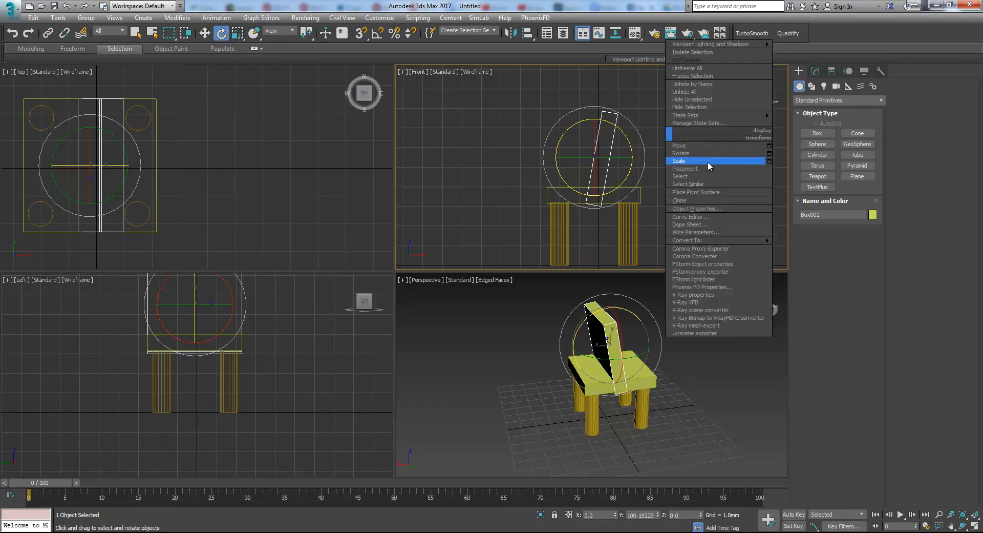
pyautogui.click(684, 146)
pyautogui.moveTo(613, 145); pyautogui.dragTo(650, 132)
pyautogui.scroll(5, 634, 189)
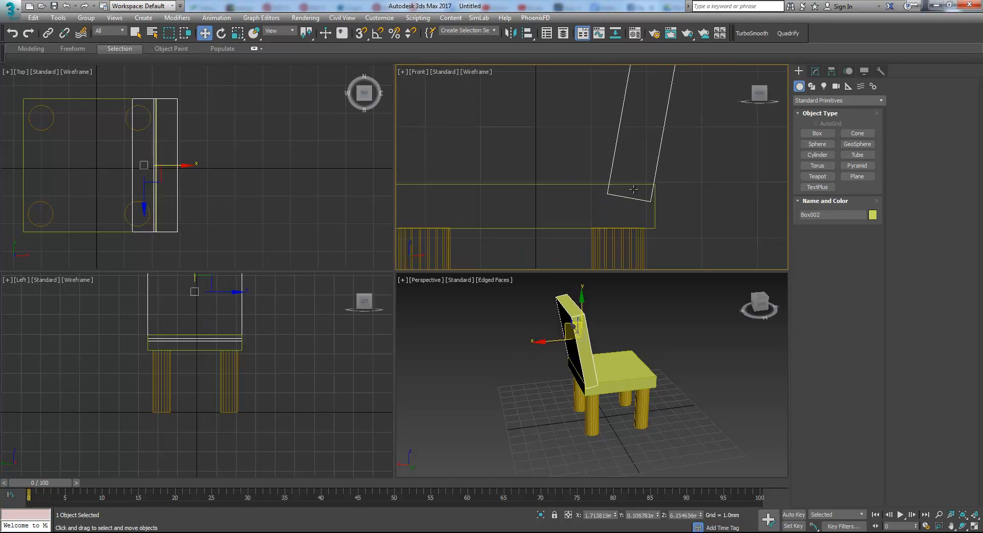
pyautogui.moveTo(677, 147); pyautogui.dragTo(673, 160, button='middle')
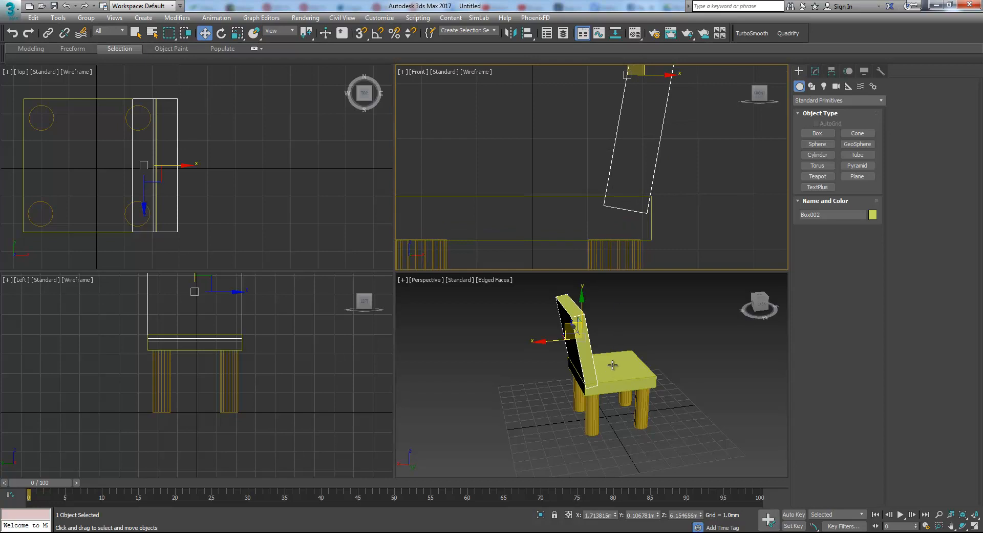
pyautogui.click(651, 339)
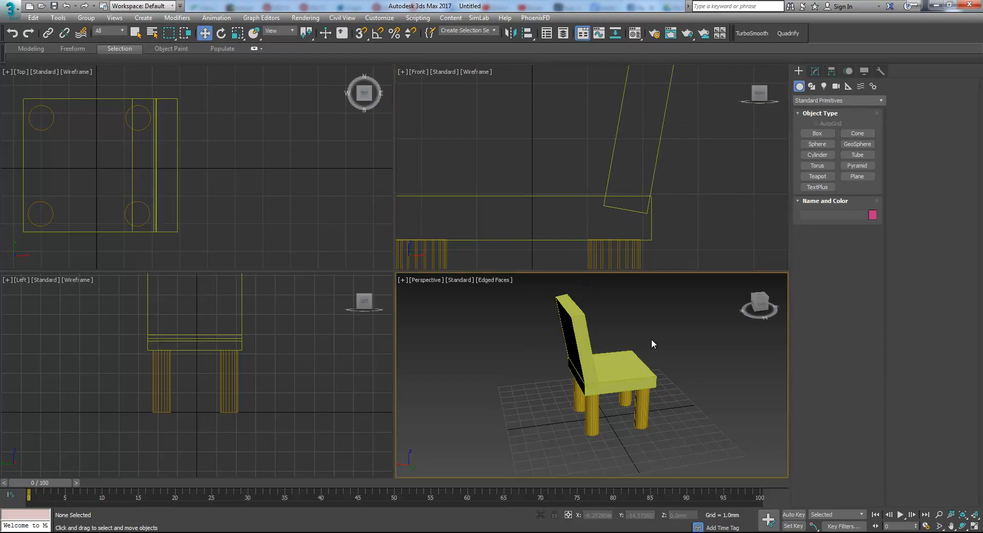
pyautogui.keyDown('alt'); pyautogui.moveTo(708, 373); pyautogui.dragTo(624, 376, button='middle'); pyautogui.keyUp('alt')
pyautogui.keyDown('alt'); pyautogui.moveTo(652, 329); pyautogui.dragTo(653, 355, button='middle'); pyautogui.keyUp('alt')
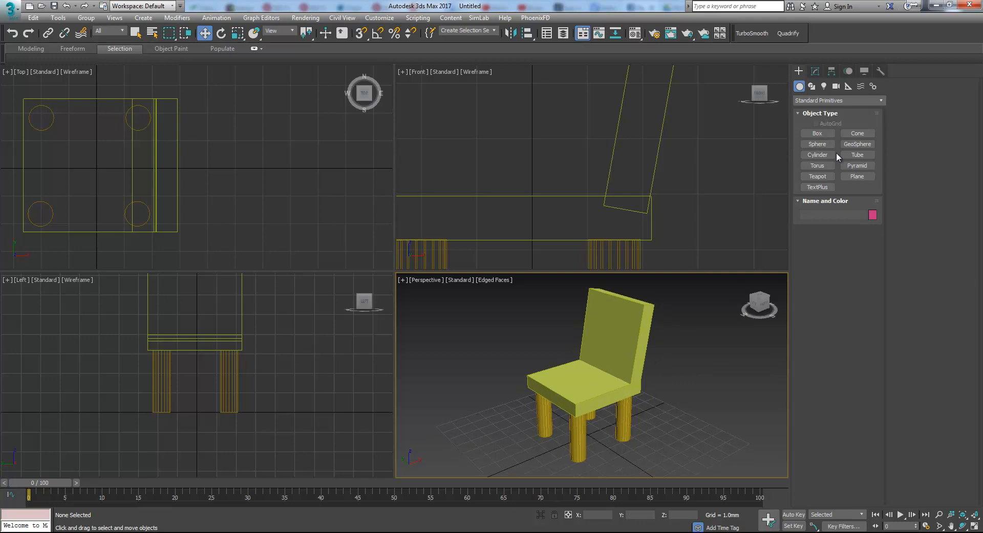
# Step: Look through the geometry categories available for creating objects, from Standard Primitives to Max Creation Graph
pyautogui.moveTo(691, 395); pyautogui.dragTo(584, 400, button='middle')
pyautogui.scroll(-4, 668, 398)
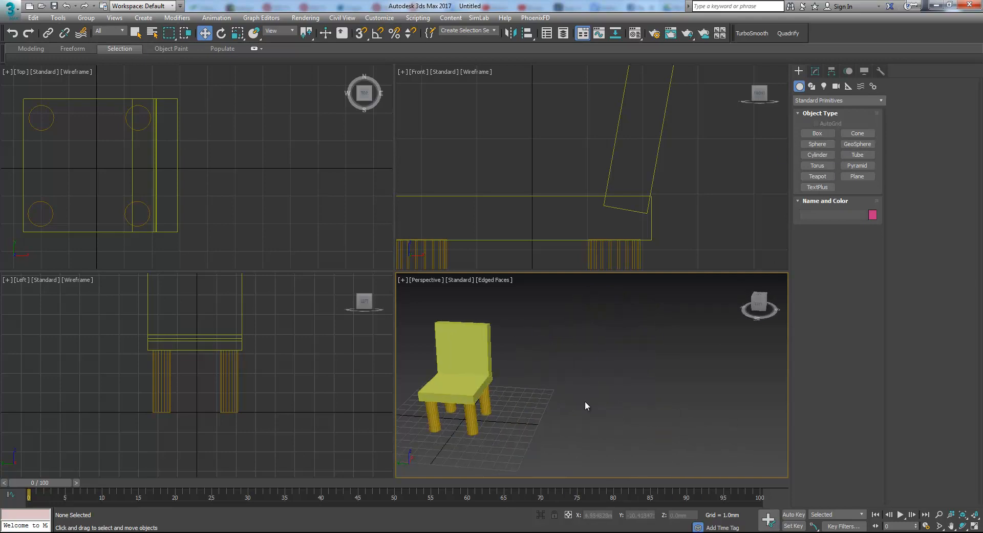
pyautogui.click(809, 99)
pyautogui.click(810, 100)
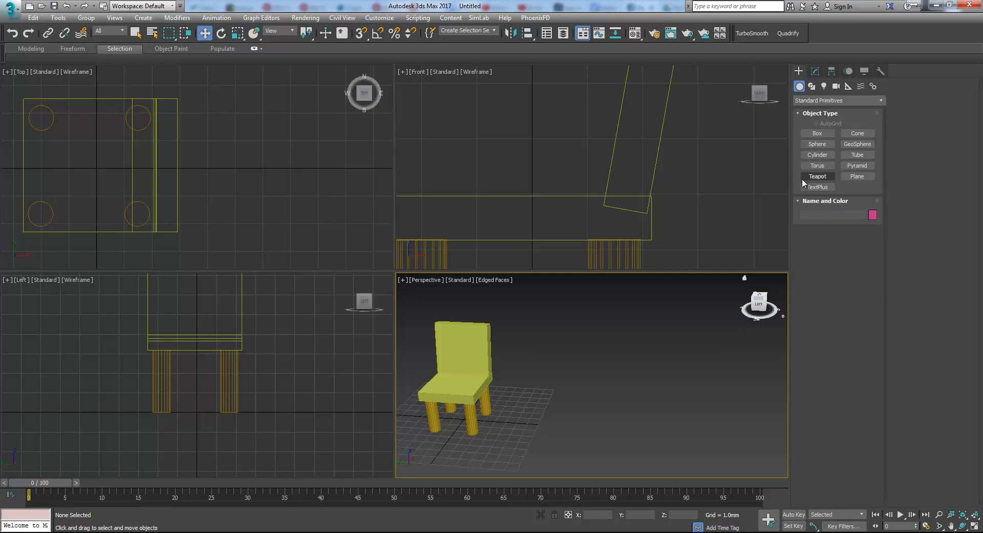
pyautogui.click(817, 144)
pyautogui.click(818, 100)
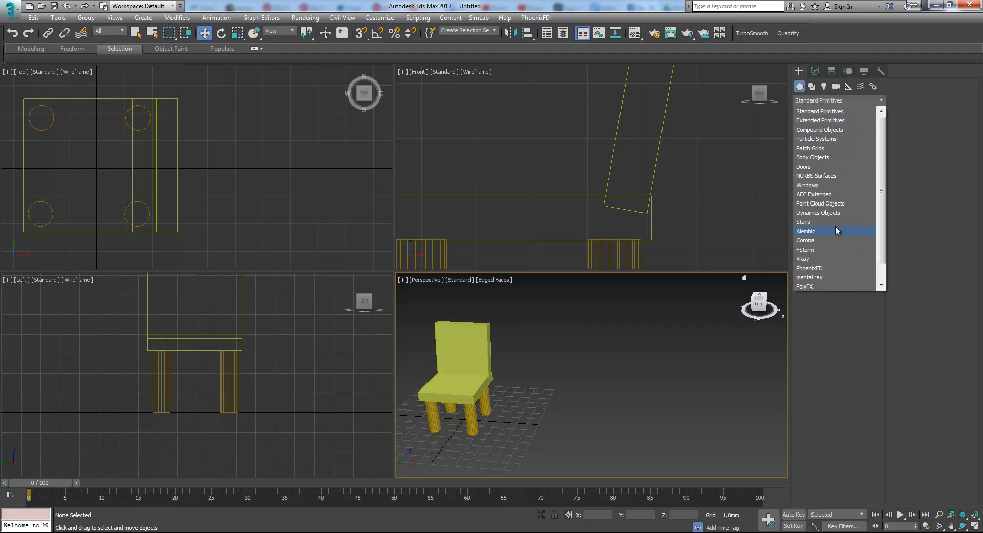
pyautogui.scroll(-1, 825, 123)
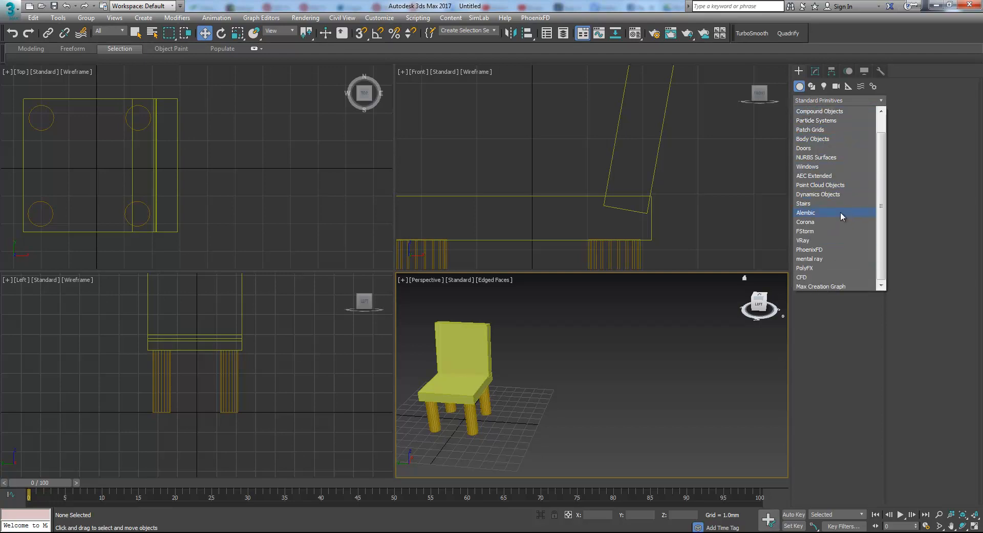
pyautogui.scroll(1, 842, 186)
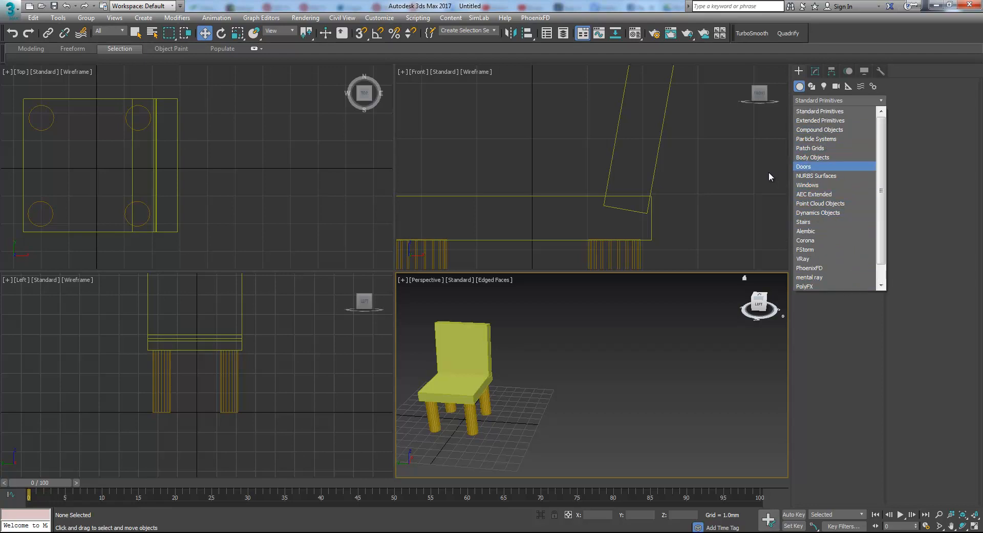
pyautogui.click(905, 180)
# Step: Create a ChamferBox from the Extended Primitives beside the chair, about 6.51 by 8.28 mm, 1.29 mm high, with about 0.22 mm fillet
pyautogui.click(805, 101)
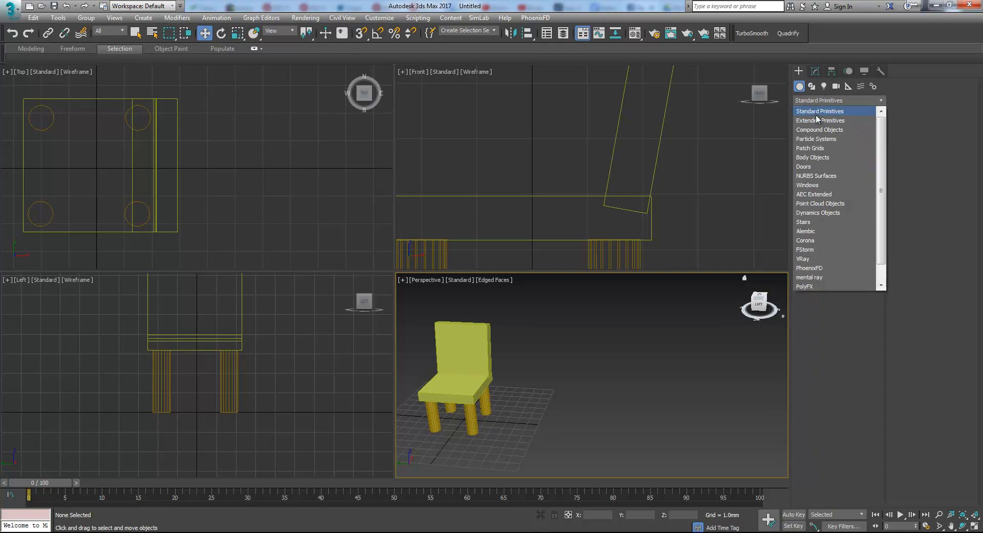
pyautogui.click(816, 119)
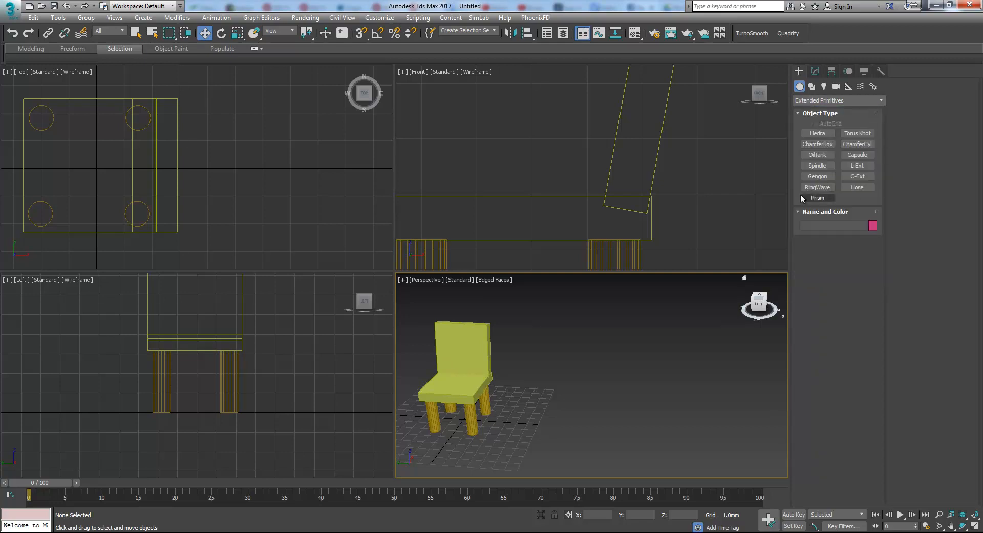
pyautogui.keyDown('alt'); pyautogui.moveTo(568, 345); pyautogui.dragTo(635, 353, button='middle'); pyautogui.keyUp('alt')
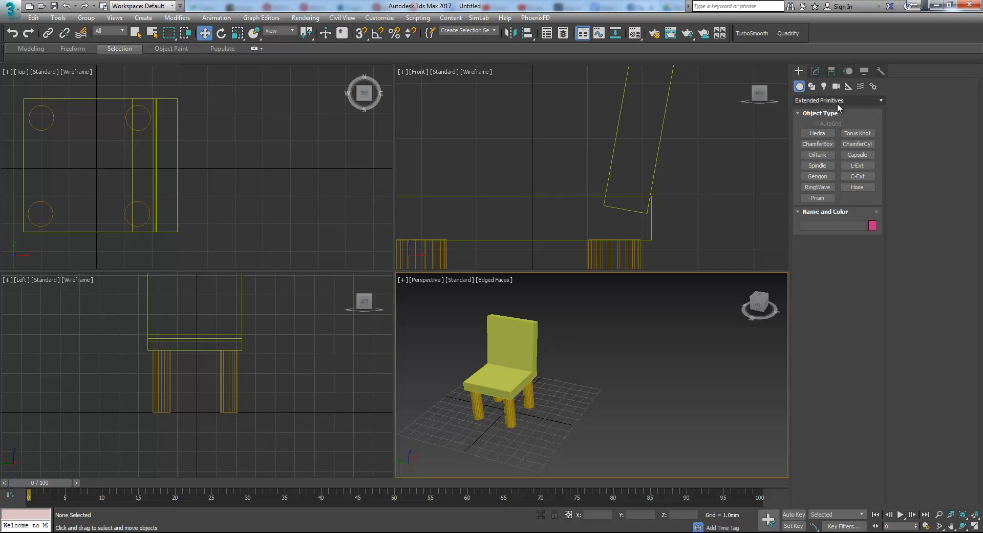
pyautogui.click(817, 144)
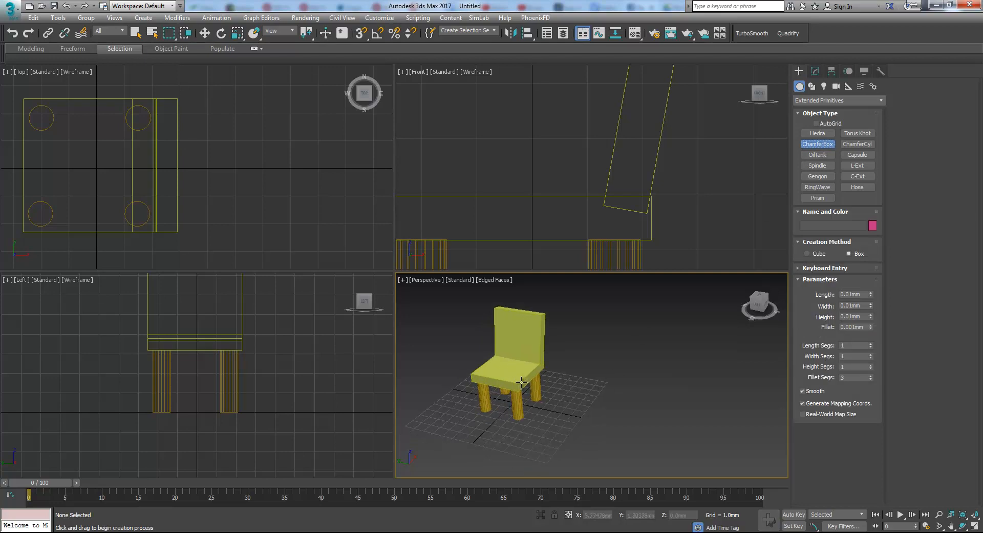
pyautogui.scroll(8, 522, 379)
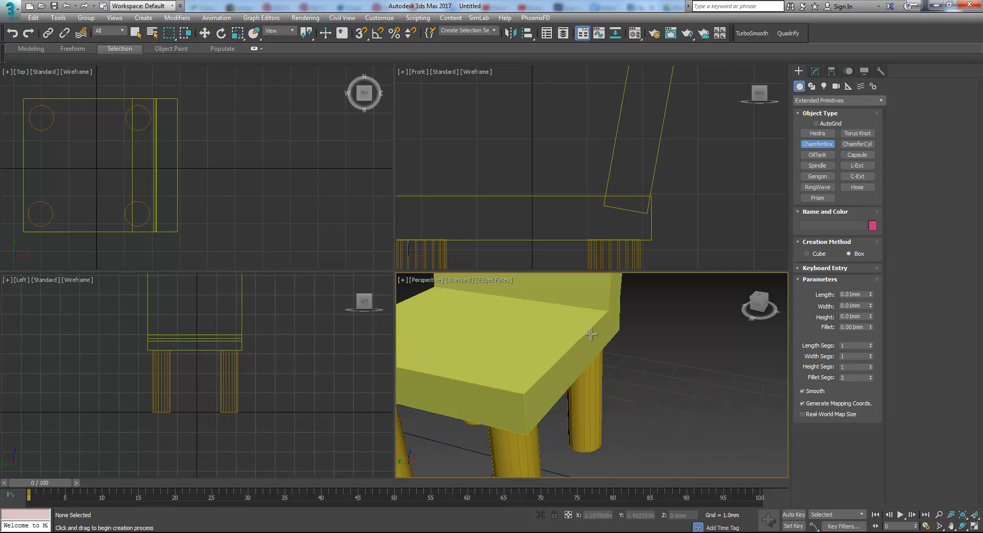
pyautogui.scroll(-10, 634, 357)
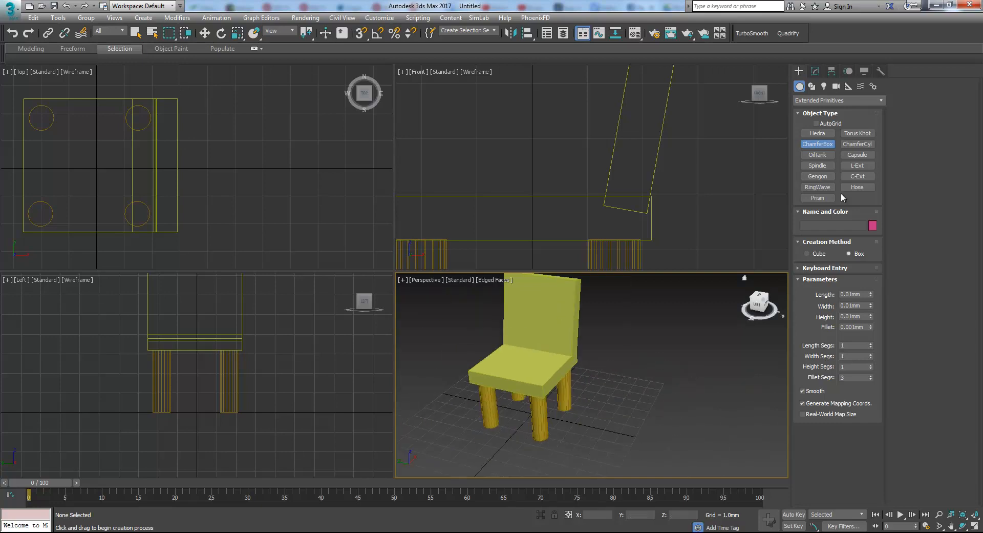
pyautogui.moveTo(647, 370); pyautogui.dragTo(722, 451)
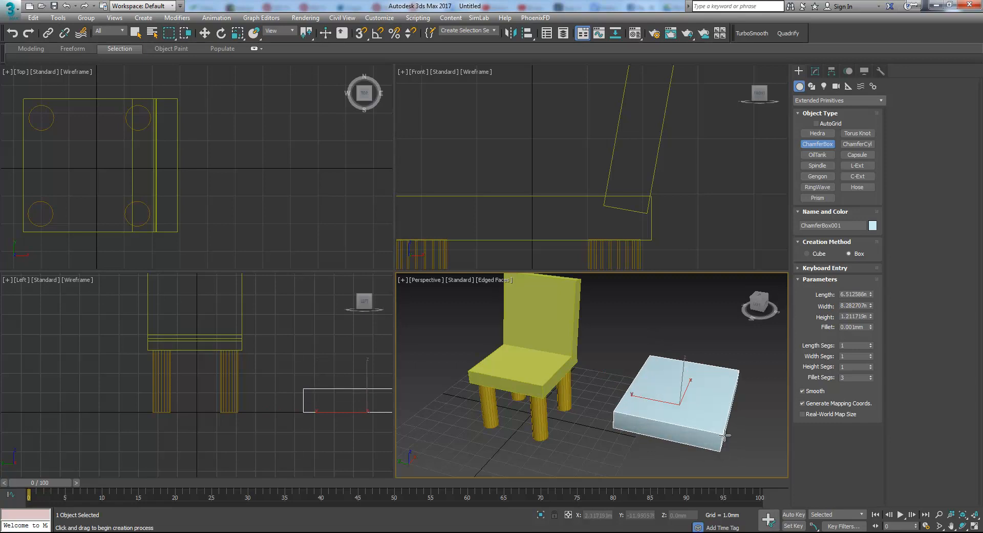
pyautogui.click(720, 433)
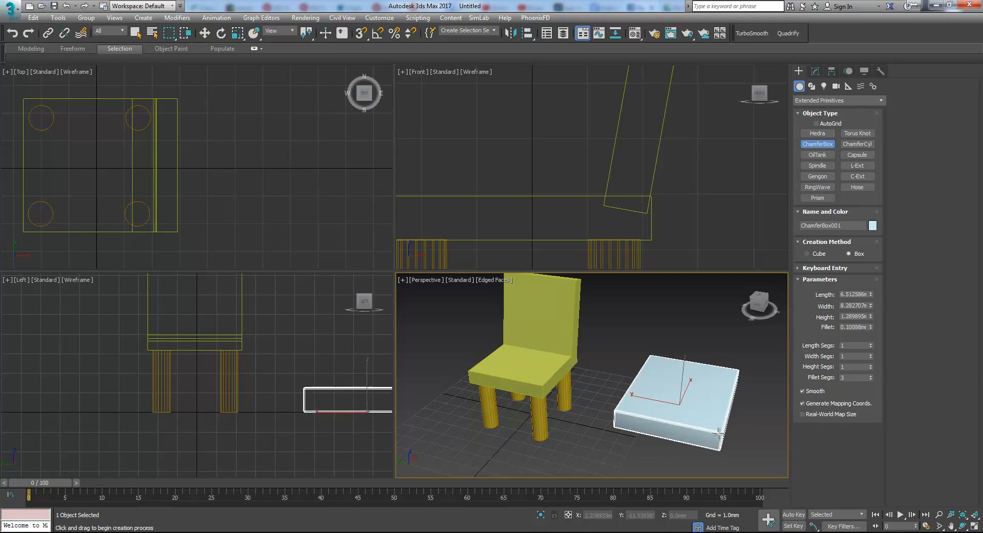
pyautogui.click(716, 432)
pyautogui.moveTo(716, 431); pyautogui.dragTo(656, 432, button='middle')
pyautogui.press('w')
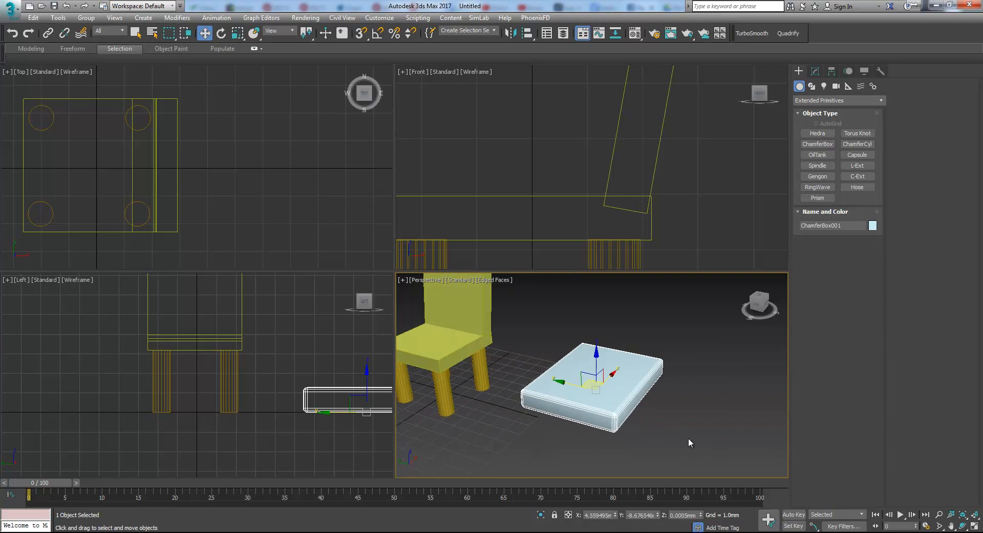
# Step: Toggle between the four-viewport layout and the enlarged Perspective view, finishing with Perspective maximized
pyautogui.hotkey('alt', 'w')
pyautogui.moveTo(560, 340); pyautogui.dragTo(580, 355, button='middle')
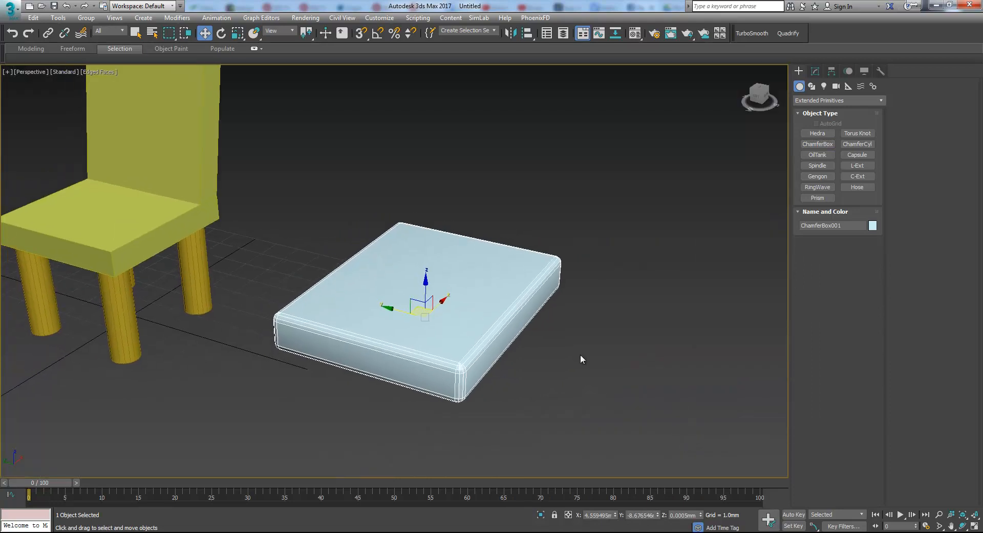
pyautogui.hotkey('alt', 'w')
pyautogui.click(299, 325)
pyautogui.click(300, 223)
pyautogui.click(461, 245)
pyautogui.click(551, 331)
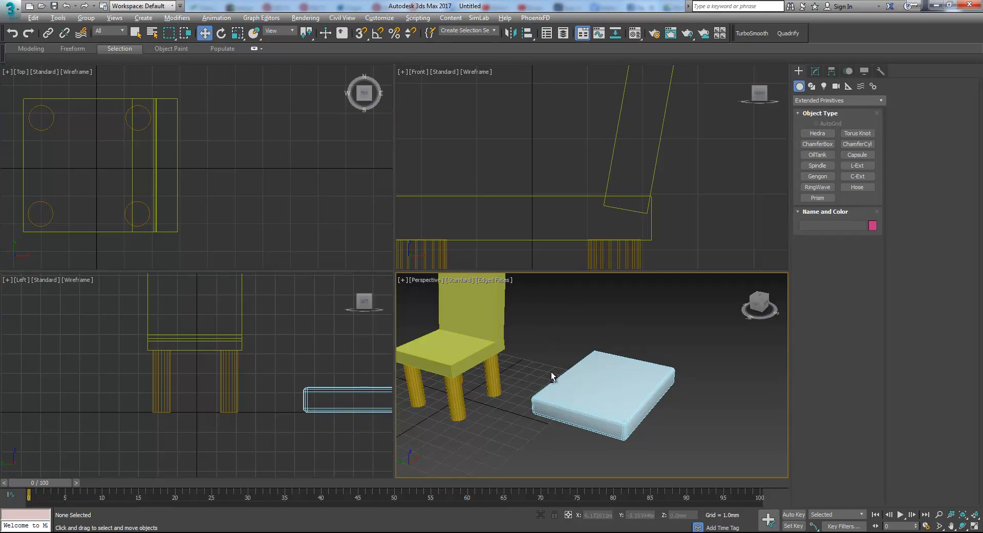
pyautogui.hotkey('alt', 'w')
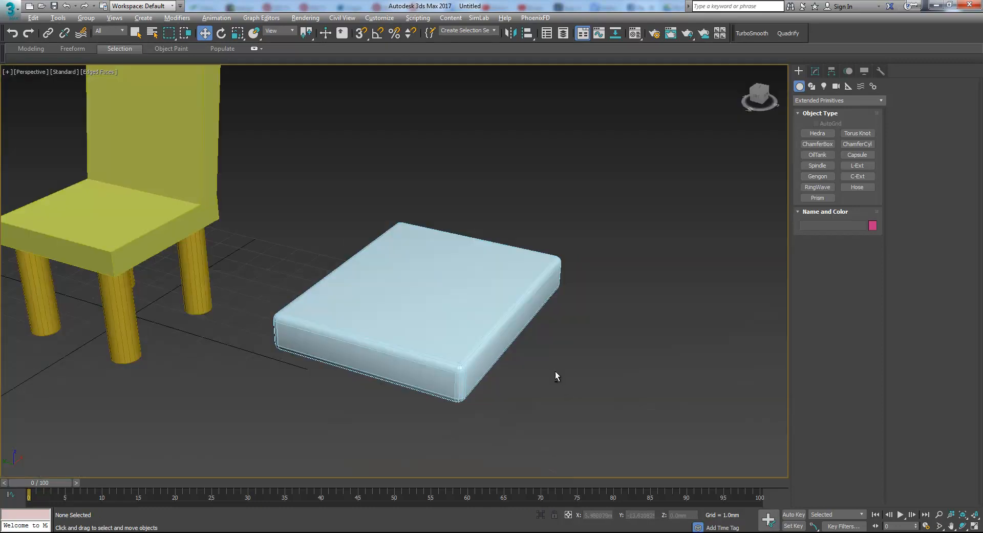
pyautogui.click(975, 527)
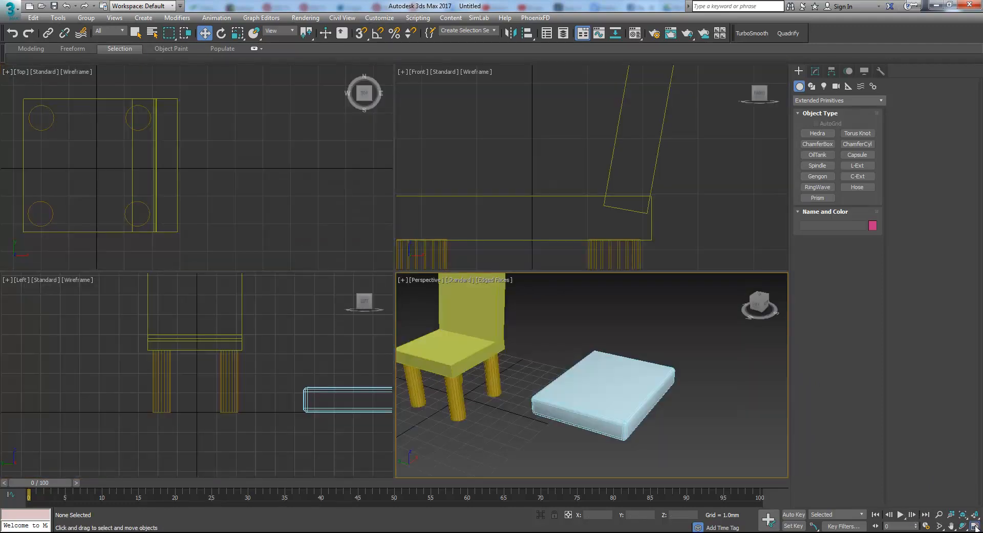
pyautogui.click(975, 527)
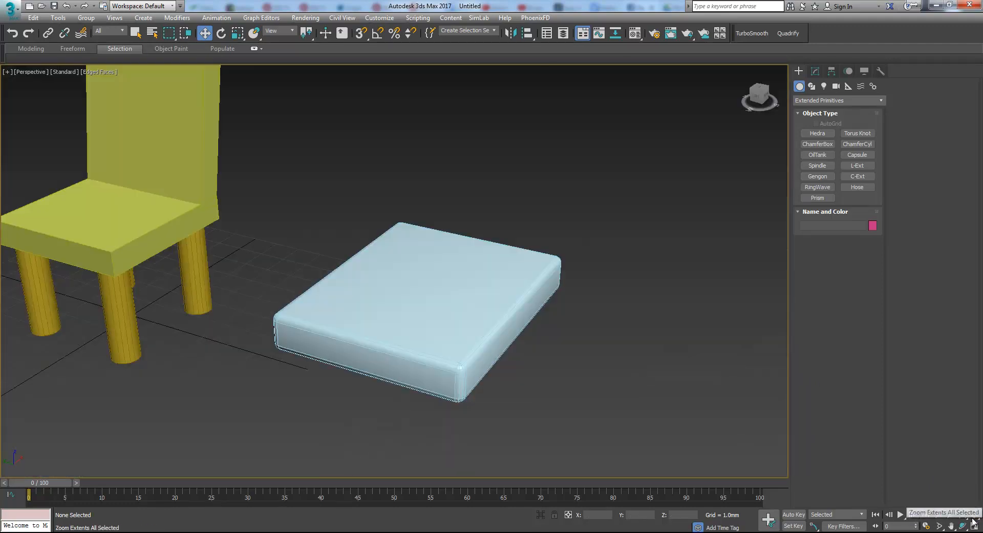
pyautogui.hotkey('alt', 'w')
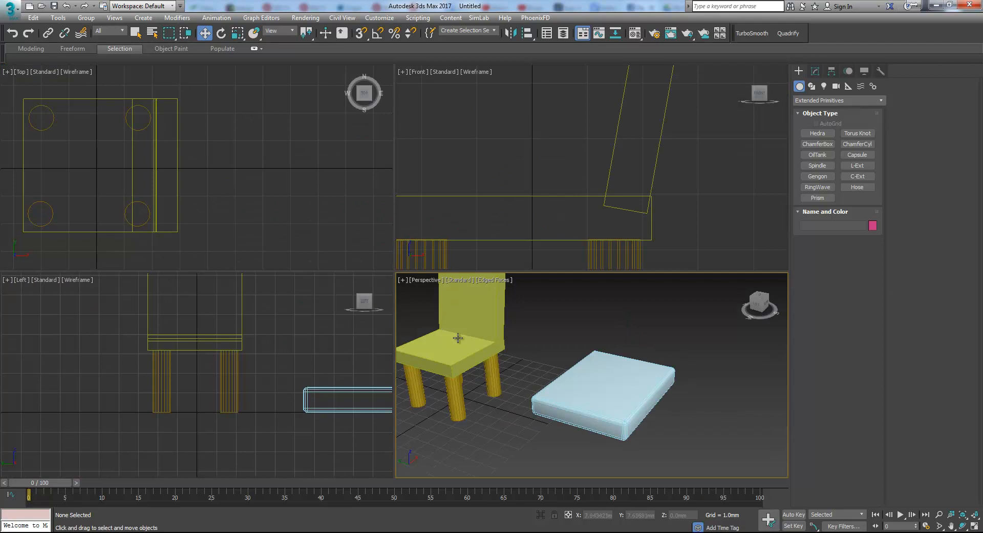
pyautogui.hotkey('alt', 'w')
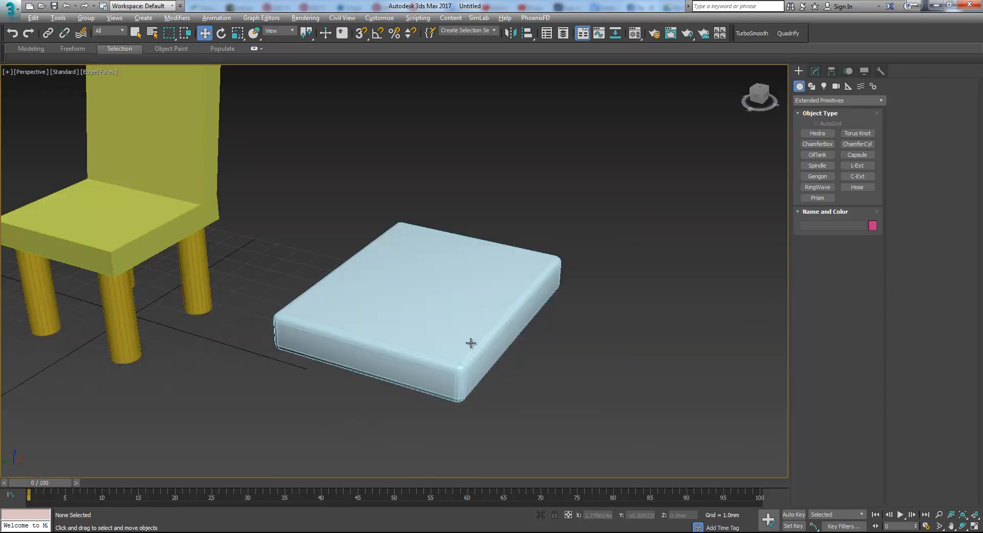
# Step: Change the chamfer box's length to about 6.84 mm and its width to about 7.21 mm
pyautogui.moveTo(470, 342); pyautogui.dragTo(512, 346, button='middle')
pyautogui.click(519, 326)
pyautogui.click(815, 71)
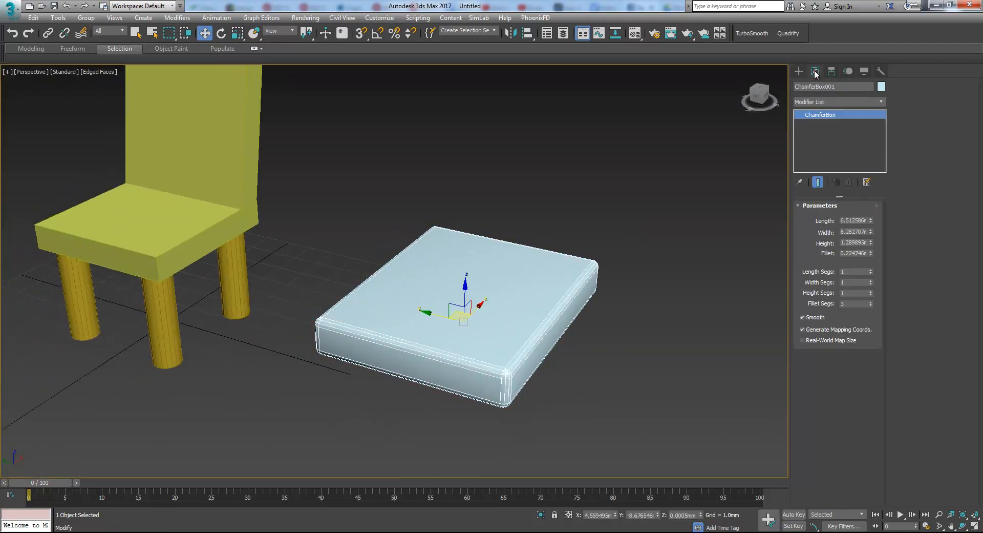
pyautogui.moveTo(872, 224); pyautogui.dragTo(878, 244)
pyautogui.rightClick(877, 244)
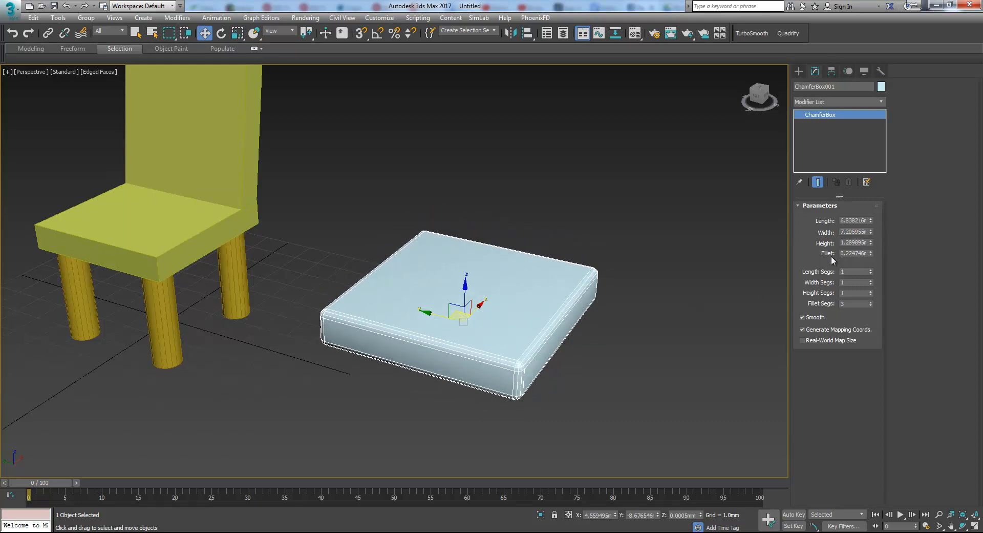
# Step: Try a smaller fillet on the chamfer box and settle on a fillet of about 0.40 mm
pyautogui.moveTo(871, 251); pyautogui.dragTo(876, 276)
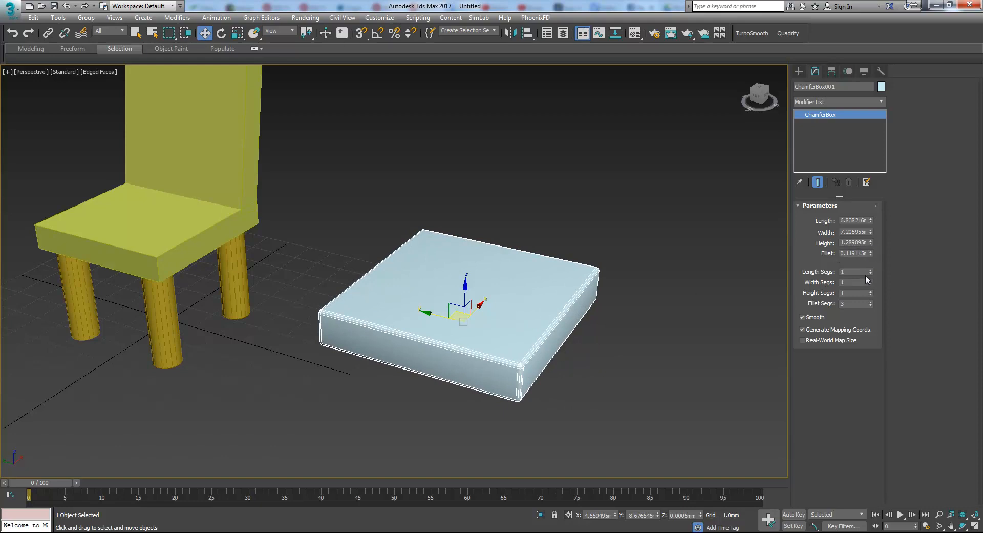
pyautogui.moveTo(870, 253); pyautogui.dragTo(873, 223)
pyautogui.scroll(5, 563, 308)
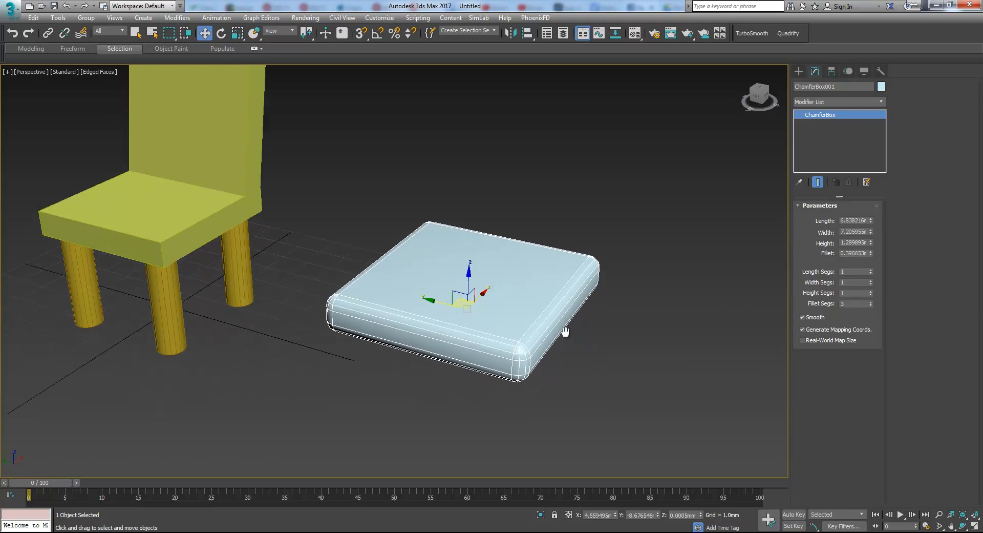
pyautogui.keyDown('alt'); pyautogui.moveTo(672, 287); pyautogui.dragTo(690, 277, button='middle'); pyautogui.keyUp('alt')
# Step: Raise the chamfer box's fillet segments to 12 for rounder edges and deselect it
pyautogui.moveTo(872, 302); pyautogui.dragTo(872, 300)
pyautogui.keyDown('alt'); pyautogui.moveTo(642, 307); pyautogui.dragTo(644, 334, button='middle'); pyautogui.keyUp('alt')
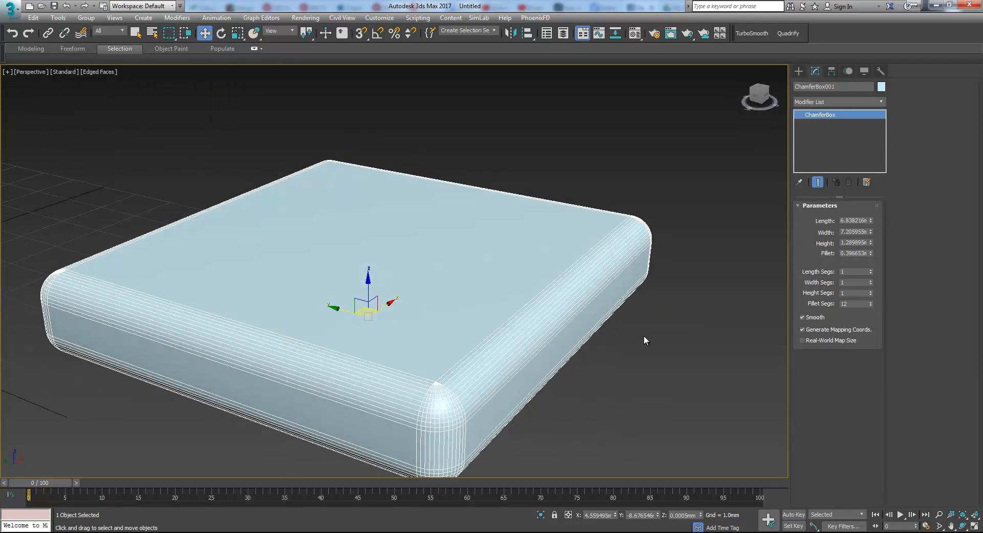
pyautogui.scroll(-3, 644, 335)
pyautogui.scroll(-1, 627, 349)
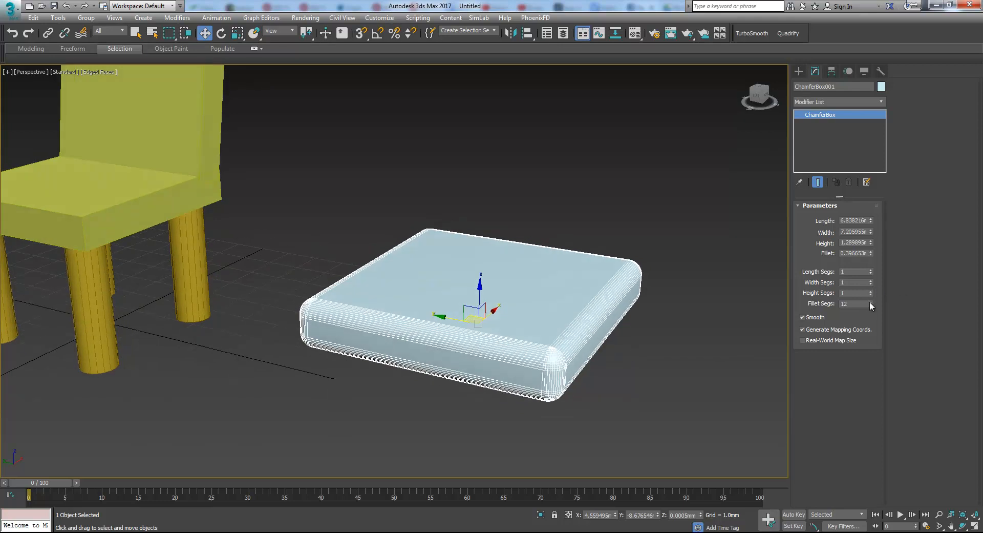
pyautogui.click(724, 340)
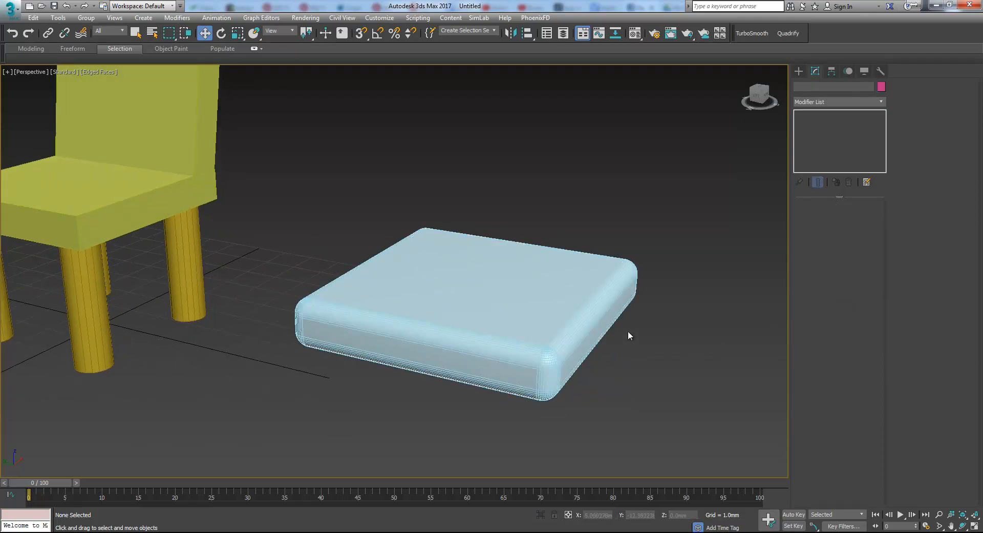
# Step: Hide the edged-faces display to examine the chamfer box's smooth rounding, and turn the edges back on
pyautogui.press('F4')
pyautogui.moveTo(626, 347)
pyautogui.mouseDown(button='middle')
pyautogui.moveTo(610, 342)
pyautogui.moveTo(610, 362)
pyautogui.mouseUp(button='middle')
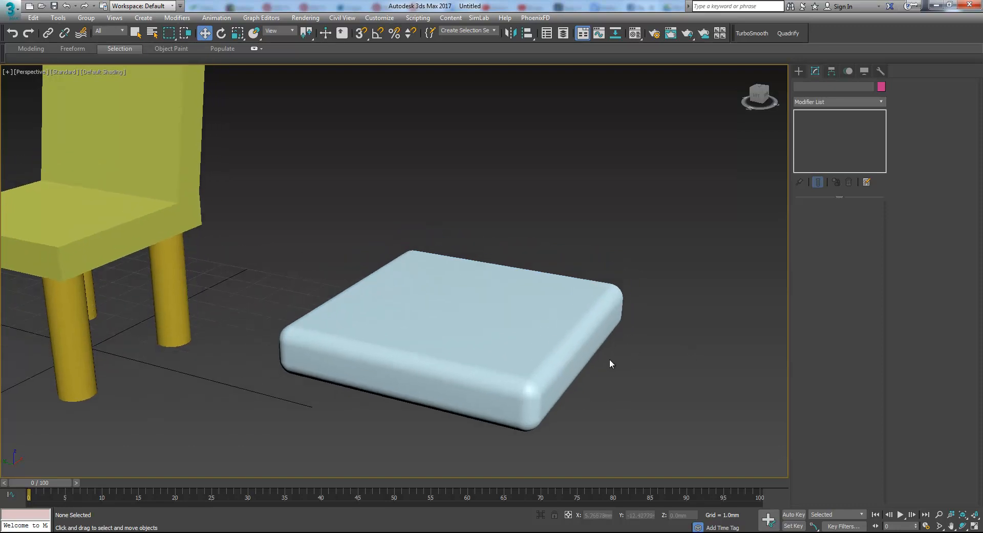
pyautogui.click(552, 341)
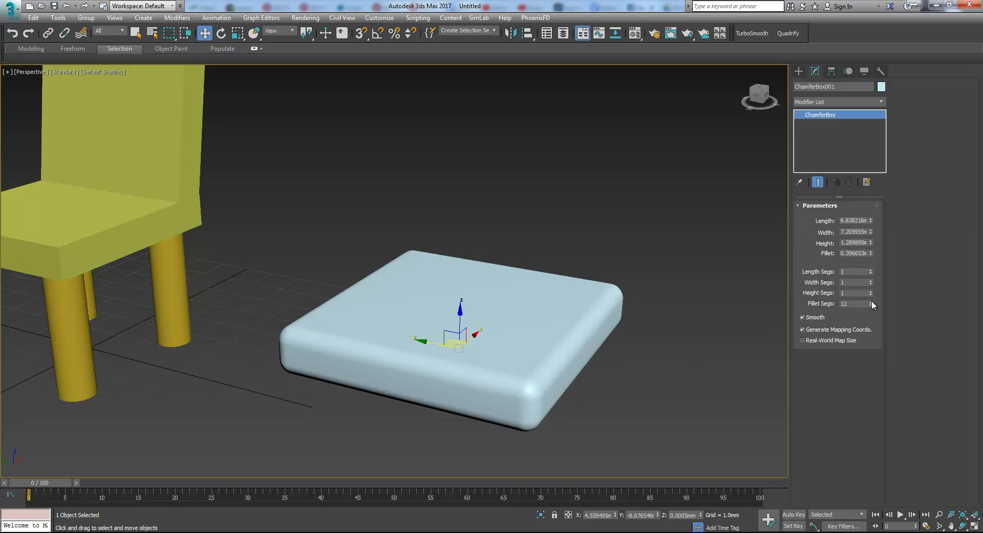
pyautogui.scroll(-5, 522, 329)
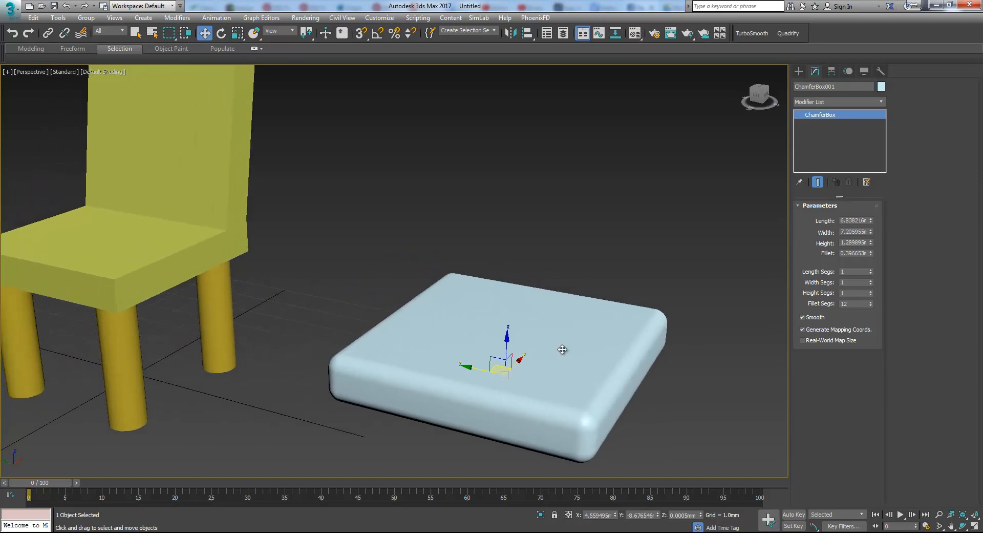
pyautogui.click(583, 260)
pyautogui.moveTo(570, 335); pyautogui.dragTo(508, 349, button='middle')
pyautogui.click(508, 349)
pyautogui.scroll(3, 537, 354)
pyautogui.scroll(-3, 541, 356)
pyautogui.press('F4')
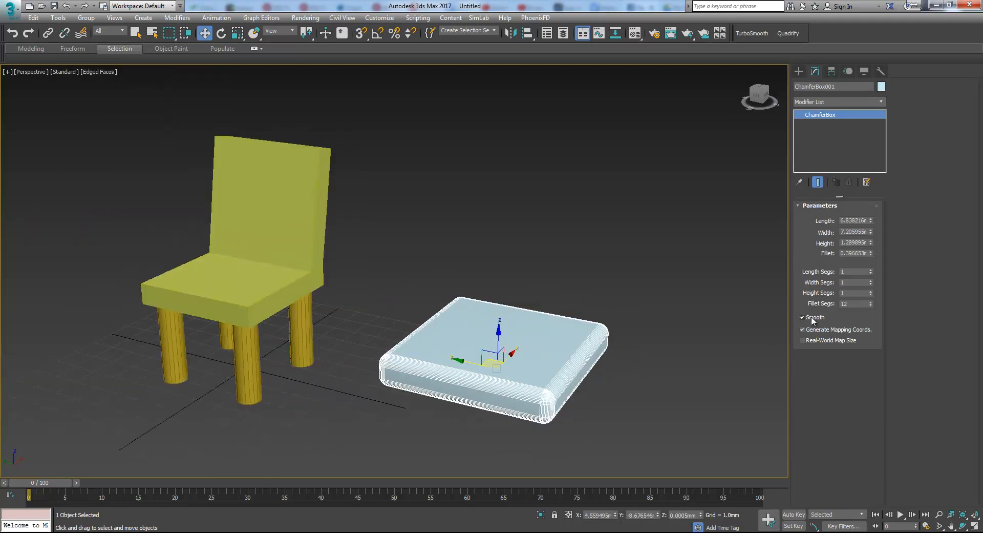
# Step: Deselect the chamfer box and show the polygon and vertex statistics in the viewport
pyautogui.click(859, 303)
pyautogui.moveTo(625, 309); pyautogui.dragTo(624, 299, button='middle')
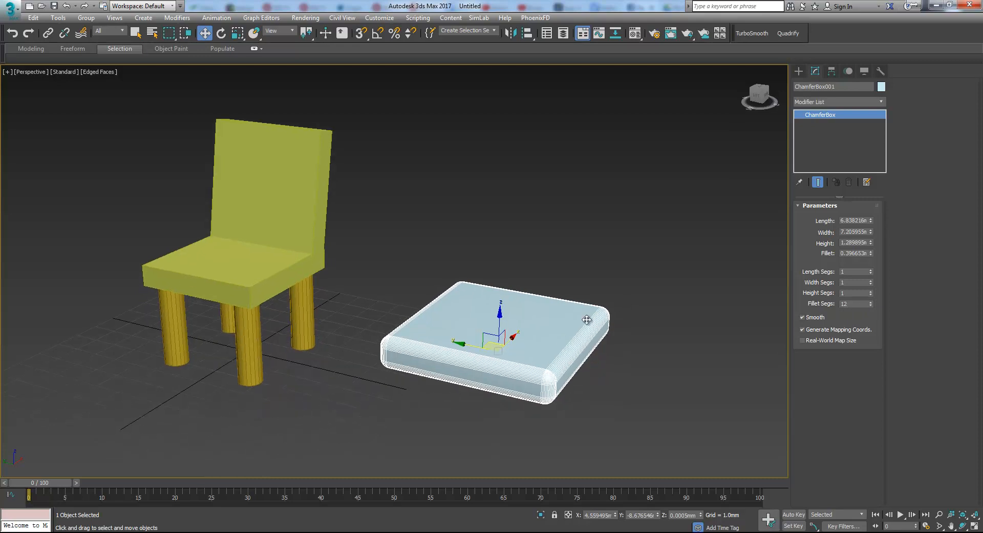
pyautogui.moveTo(562, 261); pyautogui.dragTo(569, 278, button='middle')
pyautogui.click(575, 262)
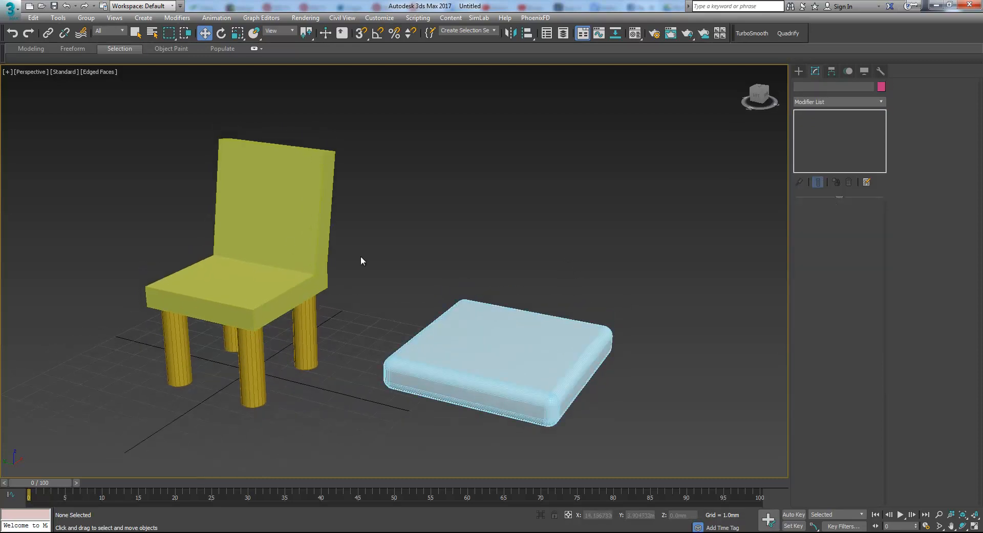
pyautogui.press('7')
# Step: Try 10 length and 10 width segments on the chamfer box, and reset both to 1
pyautogui.click(556, 328)
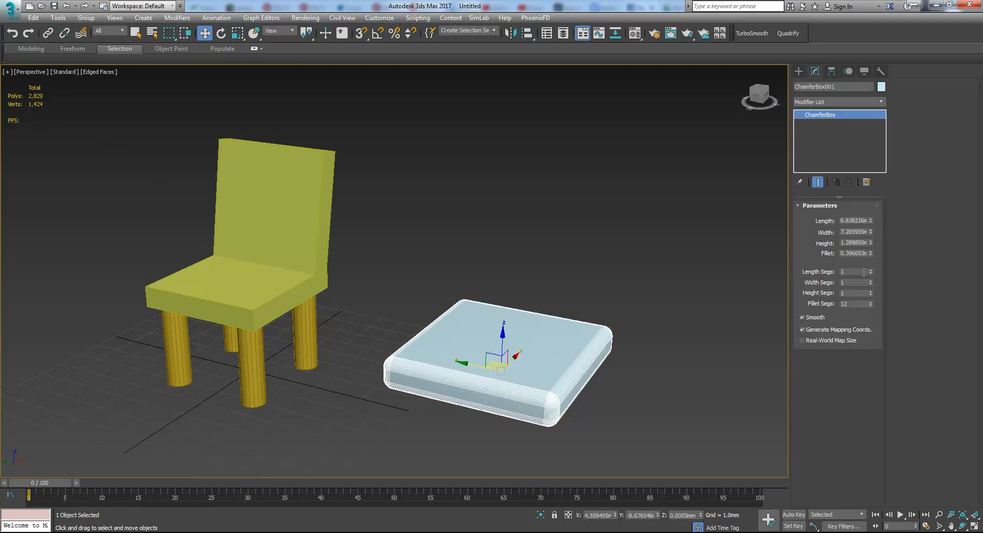
pyautogui.moveTo(869, 269); pyautogui.dragTo(873, 283)
pyautogui.moveTo(305, 246); pyautogui.dragTo(308, 244, button='middle')
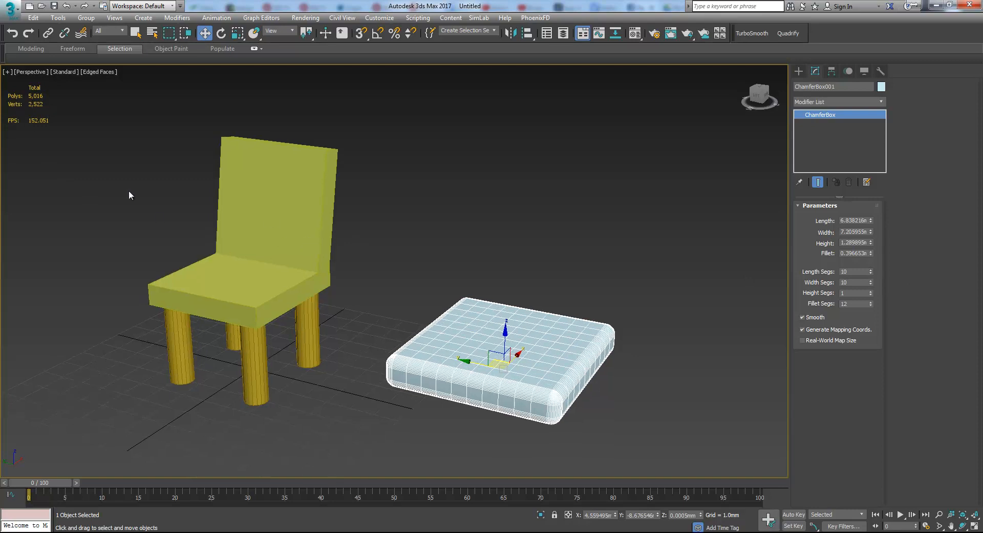
pyautogui.moveTo(431, 316); pyautogui.dragTo(445, 313, button='middle')
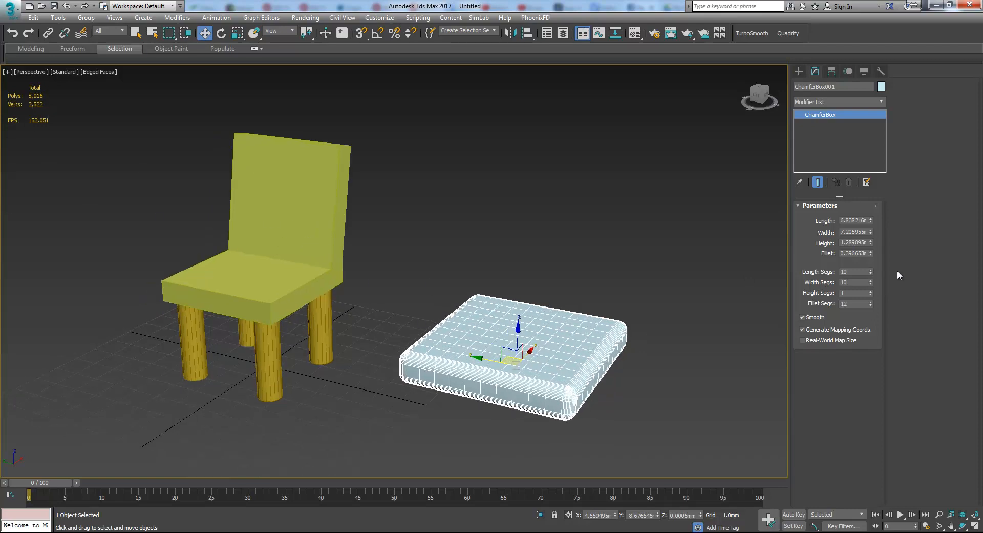
pyautogui.rightClick(871, 273)
pyautogui.rightClick(871, 282)
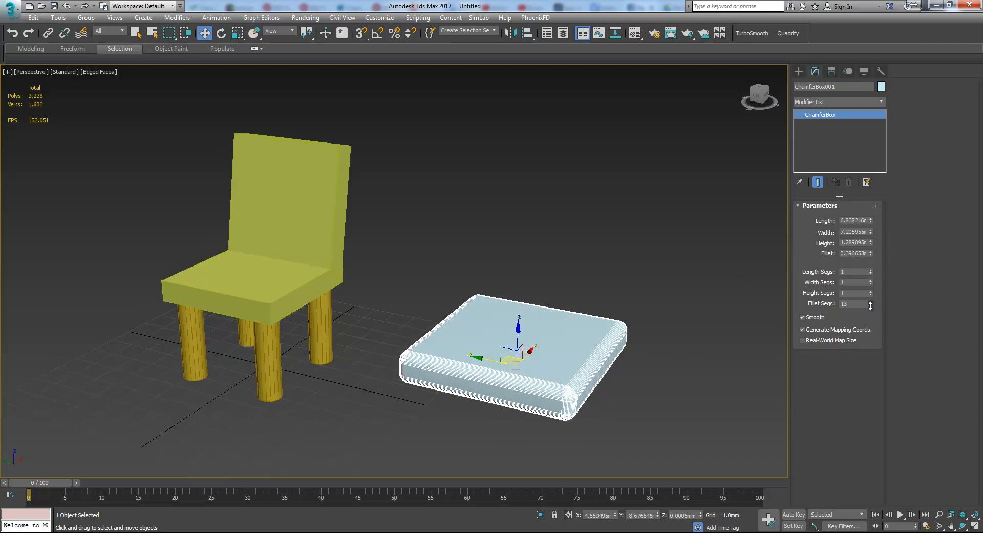
# Step: Reduce the chamfer box's fillet segments to 5
pyautogui.moveTo(870, 303); pyautogui.dragTo(870, 317)
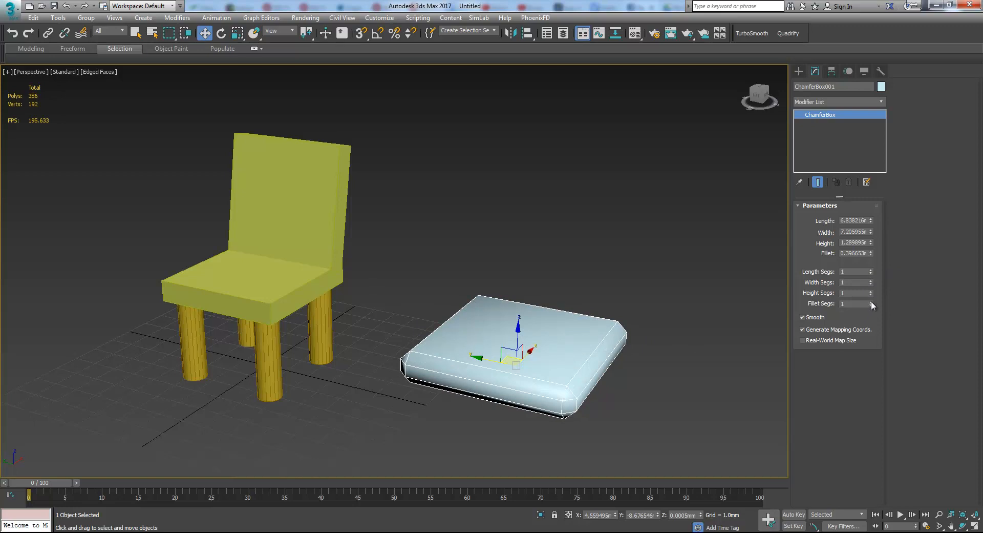
pyautogui.click(870, 302)
pyautogui.click(870, 302)
pyautogui.click(871, 301)
pyautogui.click(871, 302)
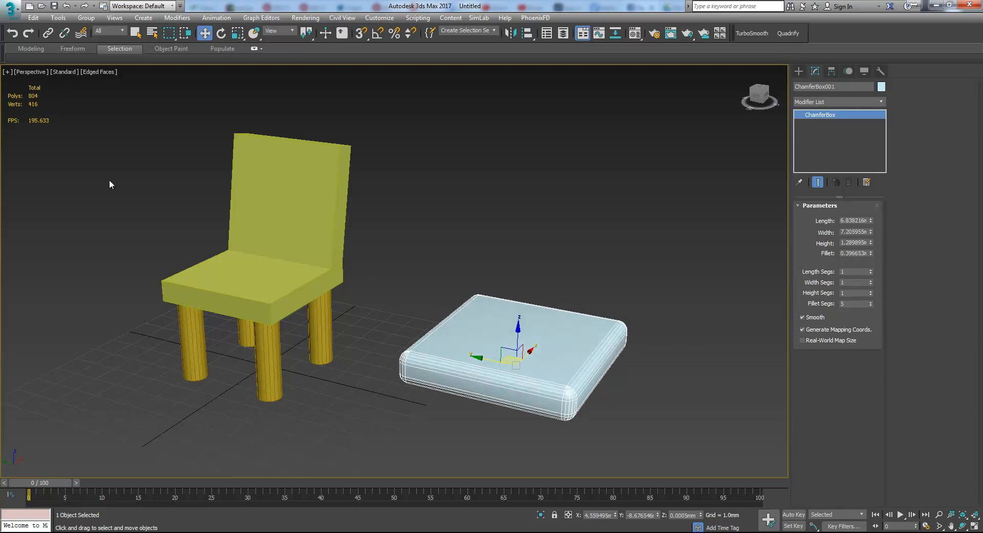
# Step: Resize the chamfer box to about 15.32 mm long, 6.13 mm wide and 1.70 mm high, and move it clear of the chair
pyautogui.moveTo(443, 208); pyautogui.dragTo(437, 205, button='middle')
pyautogui.click(523, 226)
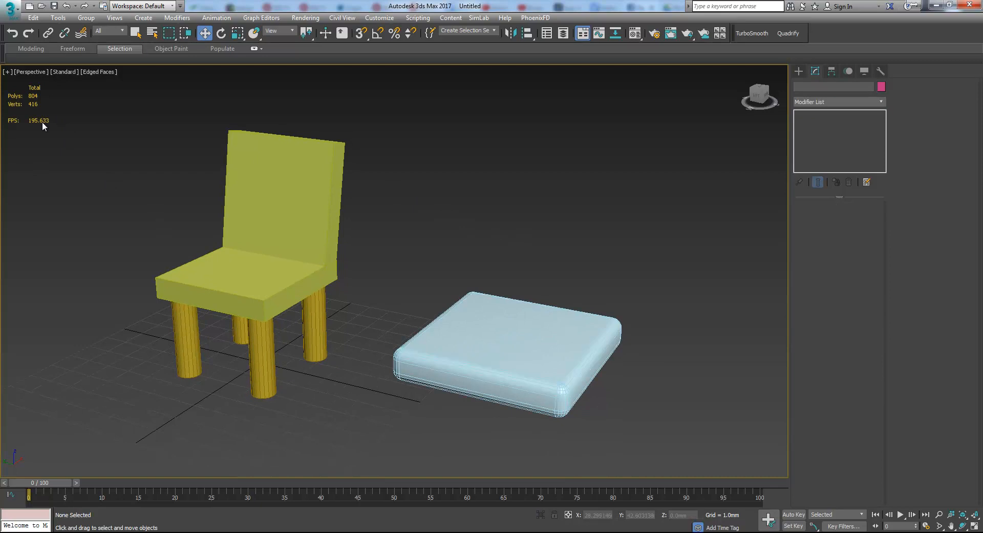
pyautogui.keyDown('alt'); pyautogui.moveTo(641, 324); pyautogui.dragTo(664, 284, button='middle'); pyautogui.keyUp('alt')
pyautogui.click(538, 338)
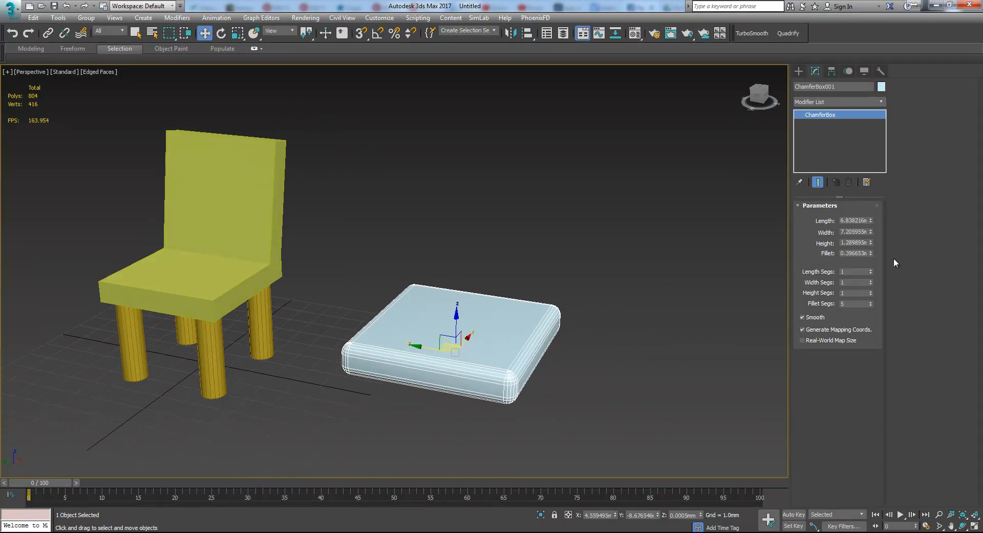
pyautogui.moveTo(869, 246); pyautogui.dragTo(871, 166)
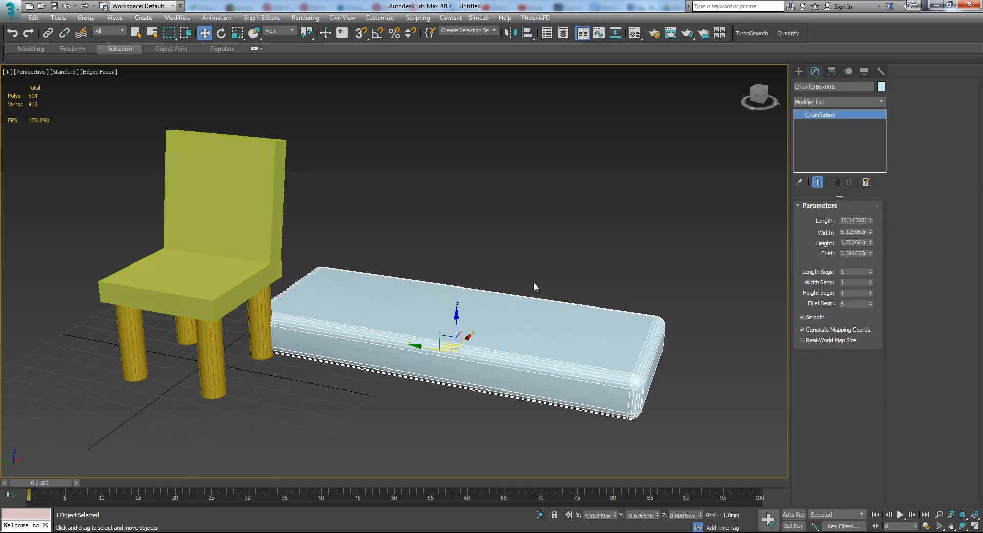
pyautogui.moveTo(437, 349); pyautogui.dragTo(540, 369)
# Step: Copy the slab upward, shorten the copy to about 6.43 mm as a seat cushion, and duplicate that cushion beside it along Y
pyautogui.moveTo(580, 373)
pyautogui.keyDown('alt'); pyautogui.mouseDown(button='middle')
pyautogui.moveTo(571, 372)
pyautogui.moveTo(579, 363)
pyautogui.mouseUp(button='middle'); pyautogui.keyUp('alt')
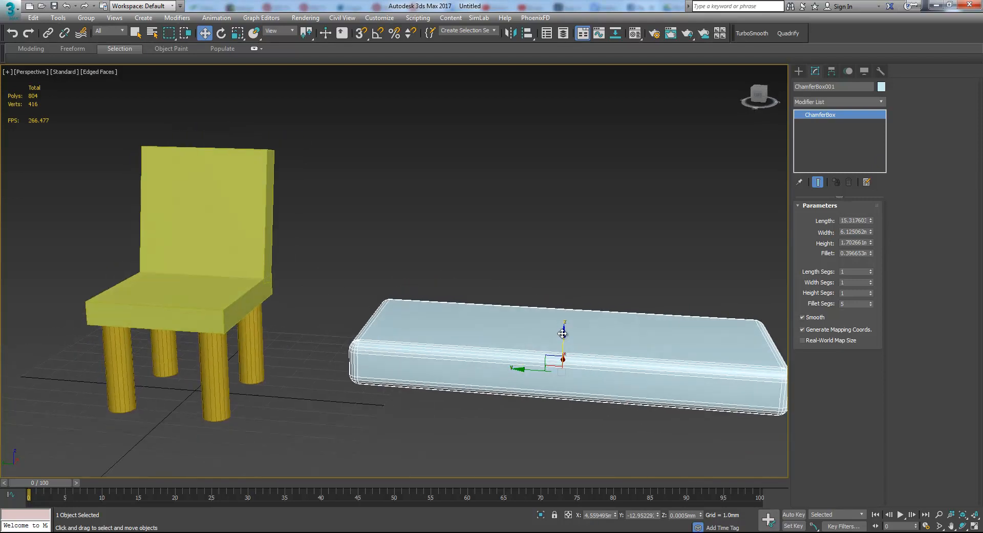
pyautogui.moveTo(563, 337)
pyautogui.keyDown('shift'); pyautogui.mouseDown()
pyautogui.moveTo(563, 298)
pyautogui.moveTo(554, 300)
pyautogui.mouseUp(); pyautogui.keyUp('shift')
pyautogui.click(493, 314)
pyautogui.moveTo(870, 220); pyautogui.dragTo(874, 253)
pyautogui.moveTo(535, 328)
pyautogui.mouseDown()
pyautogui.moveTo(418, 317)
pyautogui.moveTo(587, 353)
pyautogui.mouseUp()
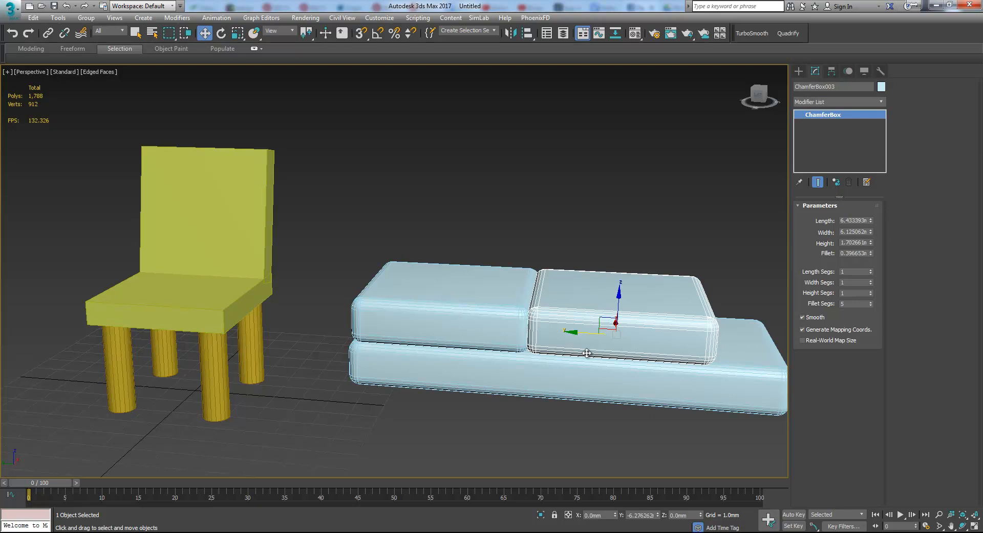
pyautogui.keyDown('shift'); pyautogui.moveTo(587, 352); pyautogui.dragTo(556, 346); pyautogui.keyUp('shift')
pyautogui.click(500, 316)
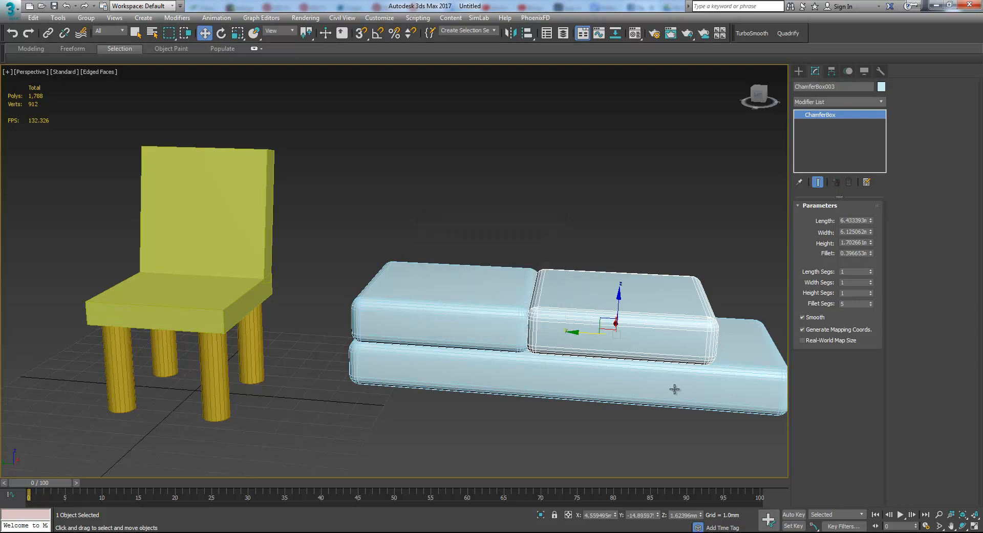
# Step: Shorten the sofa's base slab to about 12.71 mm and align it under the two cushions
pyautogui.click(582, 356)
pyautogui.moveTo(531, 368); pyautogui.dragTo(498, 371)
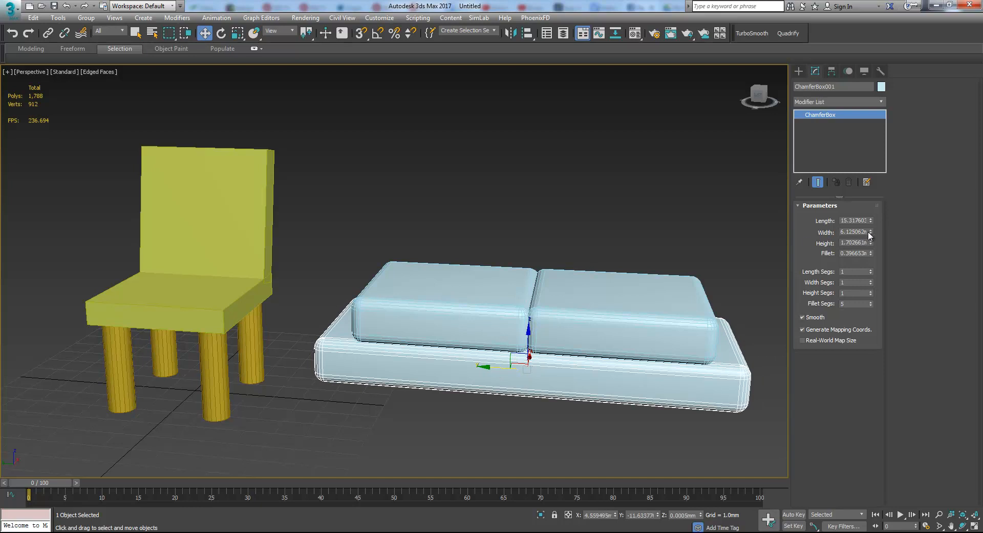
pyautogui.moveTo(871, 219); pyautogui.dragTo(871, 226)
pyautogui.moveTo(494, 366); pyautogui.dragTo(499, 368)
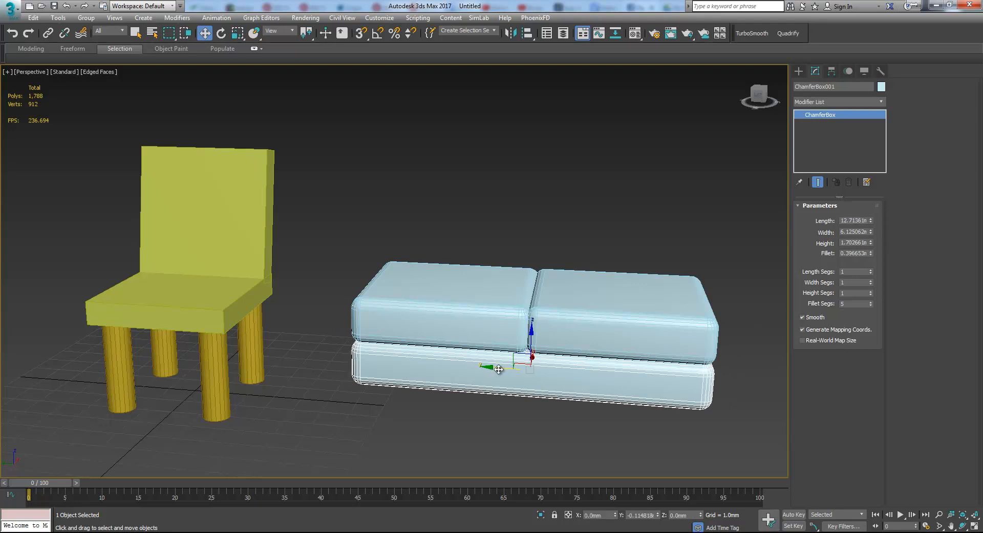
# Step: Make a copy of the base slab rotated 90 degrees about the Y axis for the backrest
pyautogui.keyDown('alt'); pyautogui.moveTo(771, 329); pyautogui.dragTo(758, 315, button='middle'); pyautogui.keyUp('alt')
pyautogui.keyDown('alt'); pyautogui.moveTo(697, 329); pyautogui.dragTo(687, 371, button='middle'); pyautogui.keyUp('alt')
pyautogui.click(648, 325)
pyautogui.keyDown('alt'); pyautogui.moveTo(648, 325); pyautogui.dragTo(581, 383, button='middle'); pyautogui.keyUp('alt')
pyautogui.hotkey('ctrl', 'd')
pyautogui.click(568, 378)
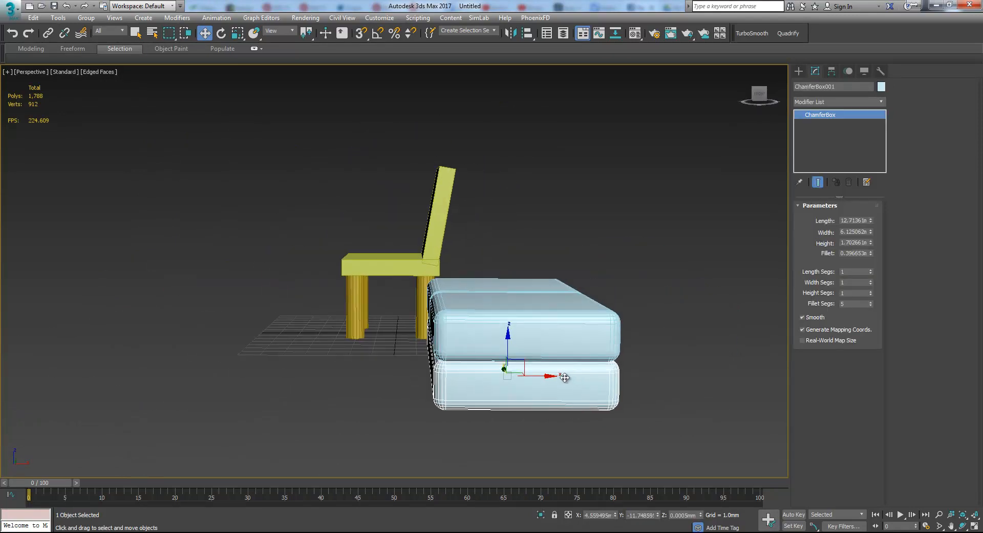
pyautogui.click(223, 35)
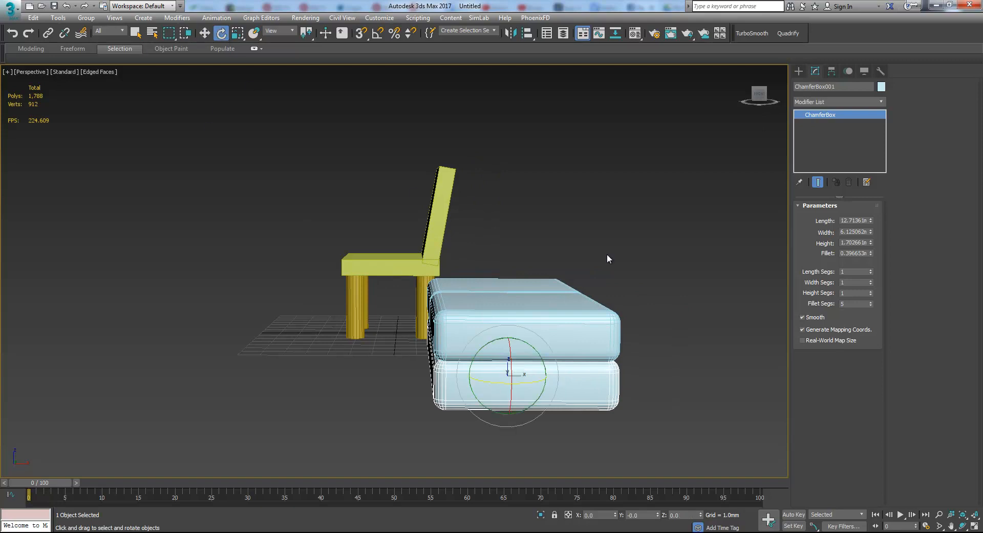
pyautogui.moveTo(515, 336)
pyautogui.keyDown('shift'); pyautogui.mouseDown()
pyautogui.moveTo(631, 357)
pyautogui.moveTo(622, 343)
pyautogui.mouseUp(); pyautogui.keyUp('shift')
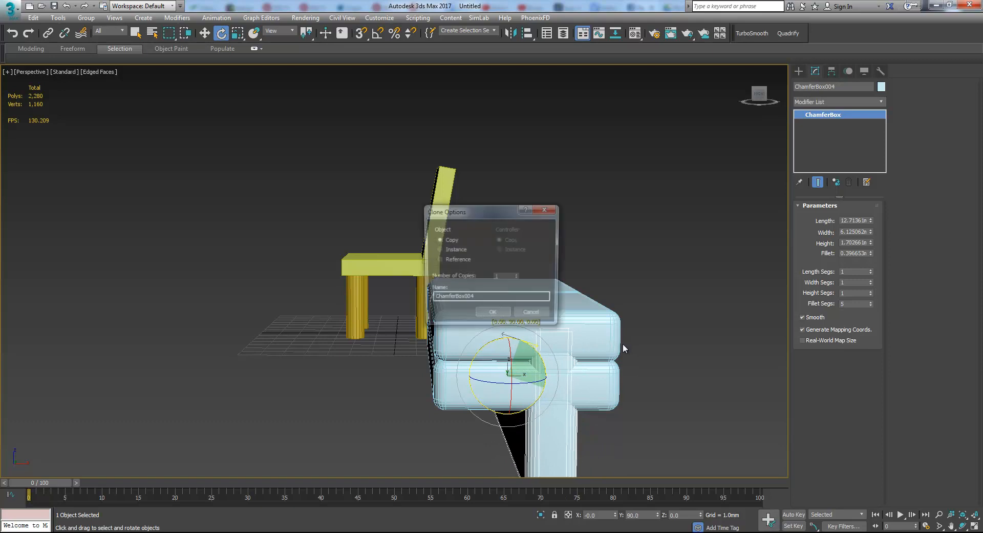
pyautogui.click(495, 315)
# Step: Move the upright slab up and behind the cushions so that it forms the sofa's backrest
pyautogui.scroll(-4, 624, 336)
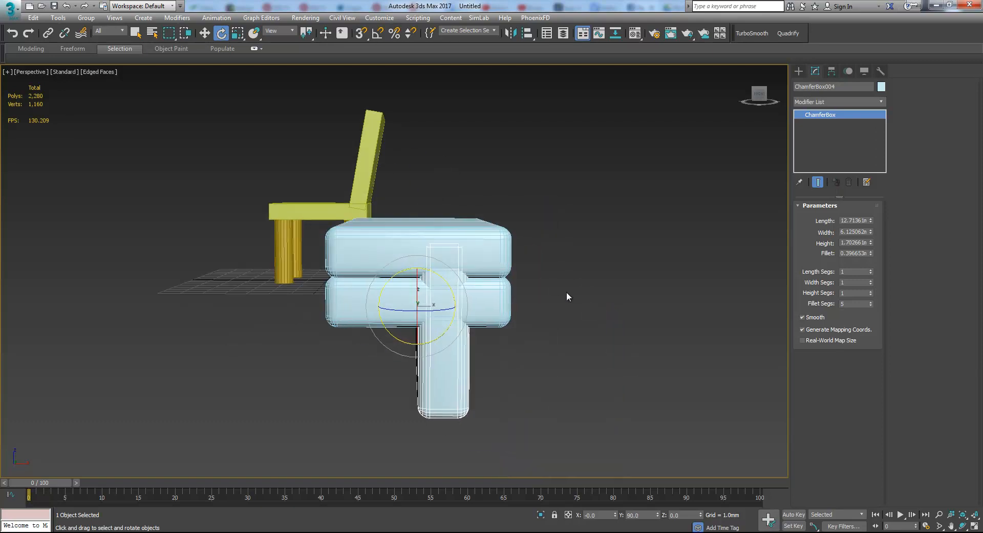
pyautogui.click(204, 33)
pyautogui.moveTo(435, 293); pyautogui.dragTo(507, 216)
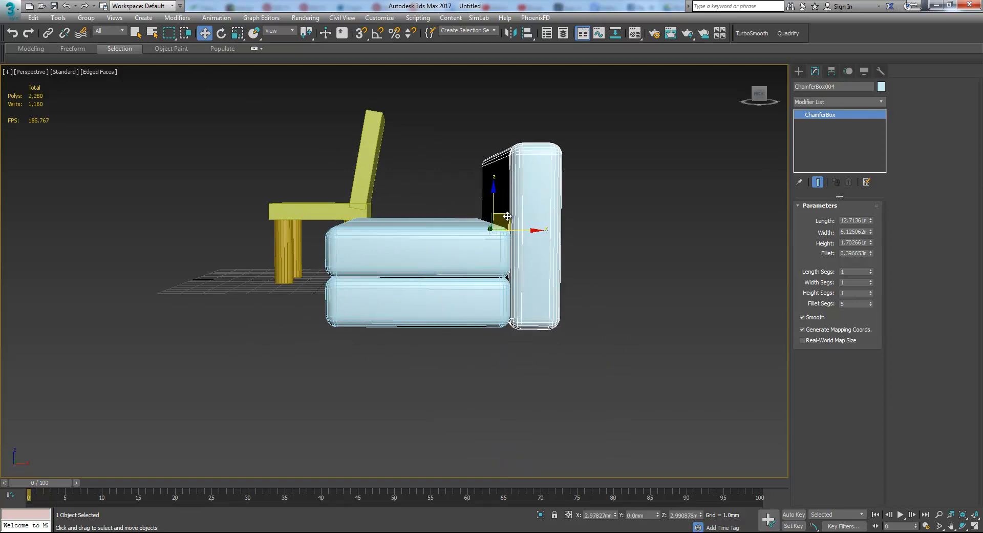
pyautogui.keyDown('alt'); pyautogui.moveTo(402, 214); pyautogui.dragTo(468, 231, button='middle'); pyautogui.keyUp('alt')
pyautogui.keyDown('alt'); pyautogui.moveTo(524, 257); pyautogui.dragTo(487, 268, button='middle'); pyautogui.keyUp('alt')
pyautogui.moveTo(554, 313)
pyautogui.keyDown('alt'); pyautogui.mouseDown(button='middle')
pyautogui.moveTo(451, 307)
pyautogui.moveTo(487, 338)
pyautogui.moveTo(545, 311)
pyautogui.moveTo(564, 322)
pyautogui.mouseUp(button='middle'); pyautogui.keyUp('alt')
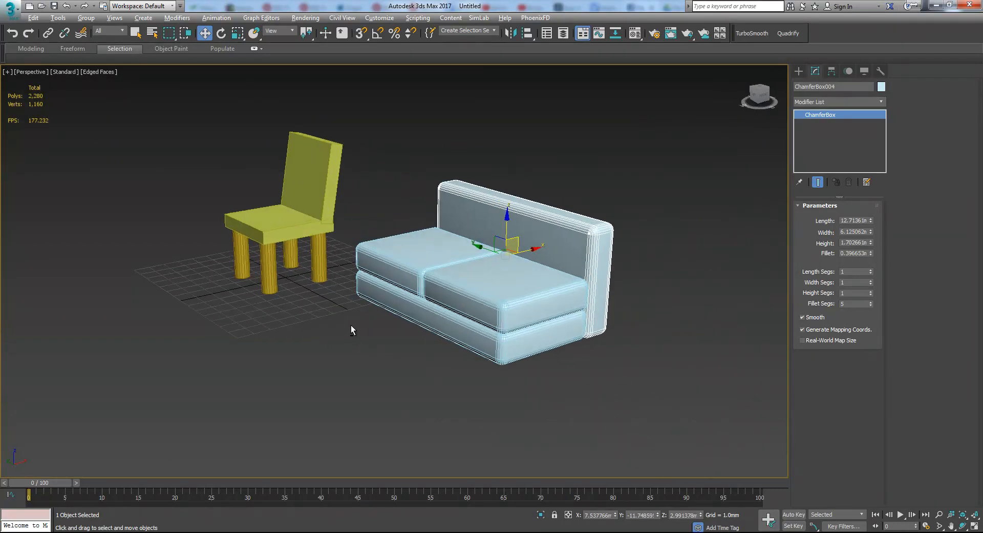
pyautogui.moveTo(322, 335)
pyautogui.keyDown('alt'); pyautogui.mouseDown(button='middle')
pyautogui.moveTo(407, 330)
pyautogui.moveTo(407, 339)
pyautogui.moveTo(319, 322)
pyautogui.mouseUp(button='middle'); pyautogui.keyUp('alt')
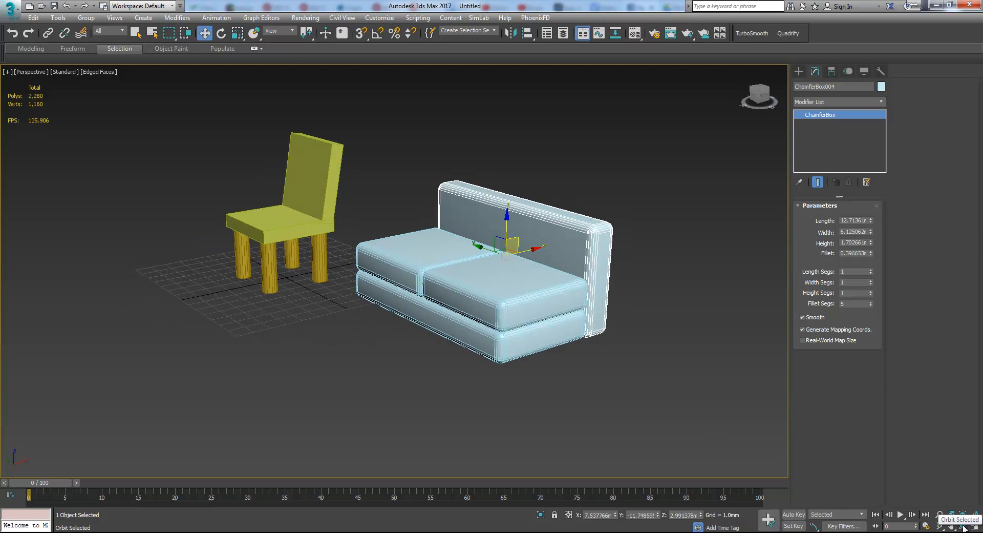
# Step: Try the viewport Orbit and Pan tools around the sofa, and return to the Move tool with nothing selected
pyautogui.click(964, 527)
pyautogui.moveTo(396, 222); pyautogui.dragTo(362, 228)
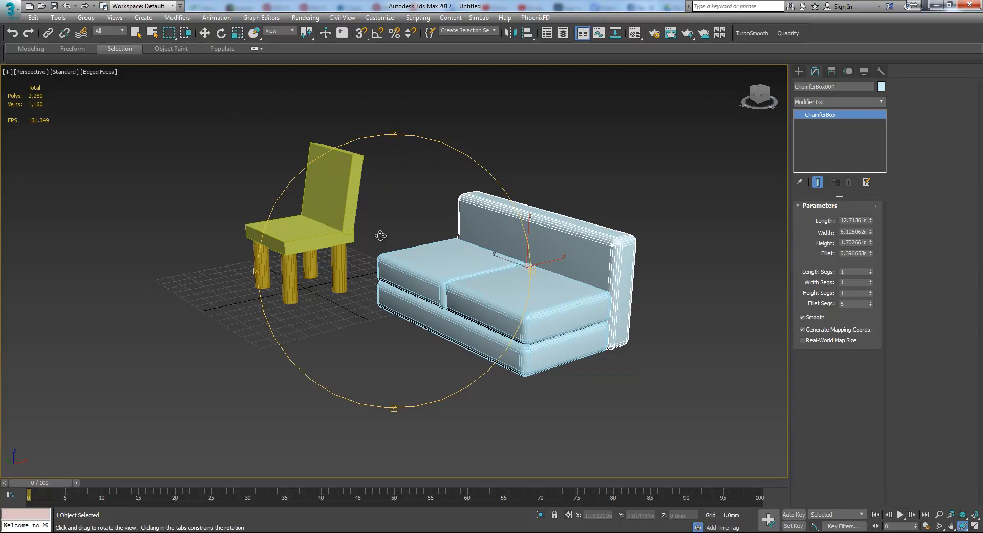
pyautogui.moveTo(381, 215)
pyautogui.mouseDown()
pyautogui.moveTo(390, 241)
pyautogui.moveTo(471, 213)
pyautogui.moveTo(372, 230)
pyautogui.moveTo(336, 217)
pyautogui.moveTo(384, 230)
pyautogui.moveTo(487, 221)
pyautogui.moveTo(387, 219)
pyautogui.moveTo(399, 226)
pyautogui.moveTo(376, 232)
pyautogui.mouseUp()
pyautogui.moveTo(439, 262); pyautogui.dragTo(386, 245)
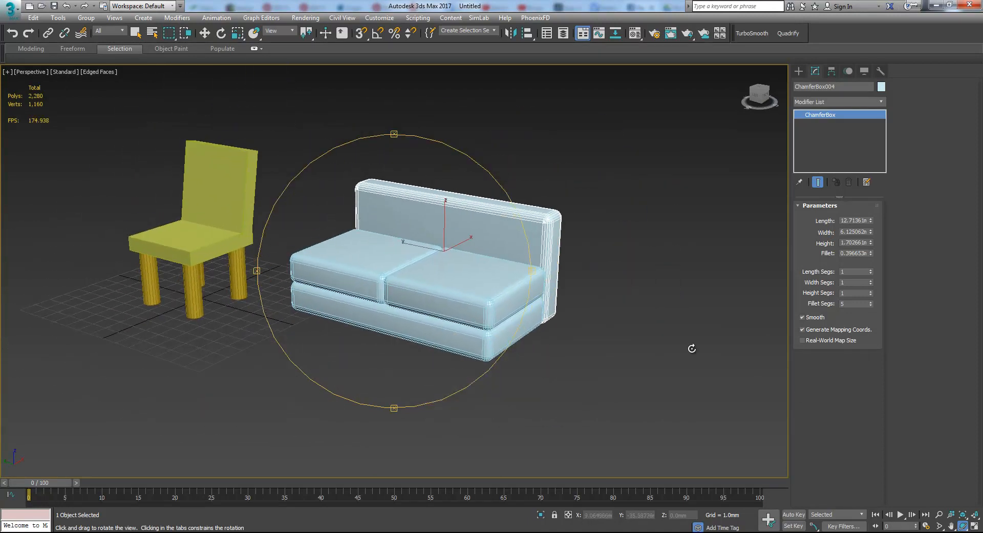
pyautogui.moveTo(398, 248); pyautogui.dragTo(458, 255, button='middle')
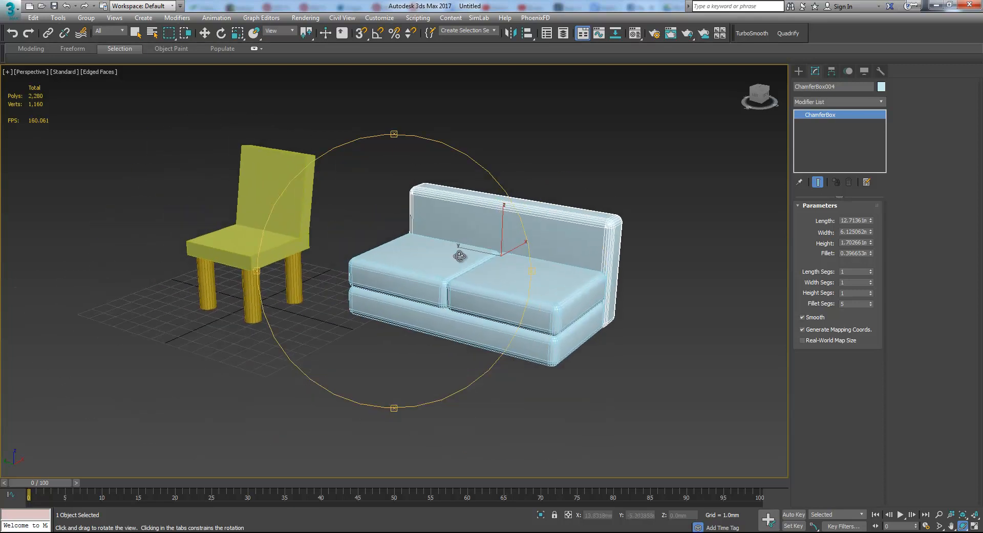
pyautogui.click(951, 524)
pyautogui.moveTo(419, 303); pyautogui.dragTo(404, 227)
pyautogui.press('w')
pyautogui.click(352, 226)
# Step: Make a rotated copy of the seat cushion farthest from the chair so that it stands upright
pyautogui.click(511, 304)
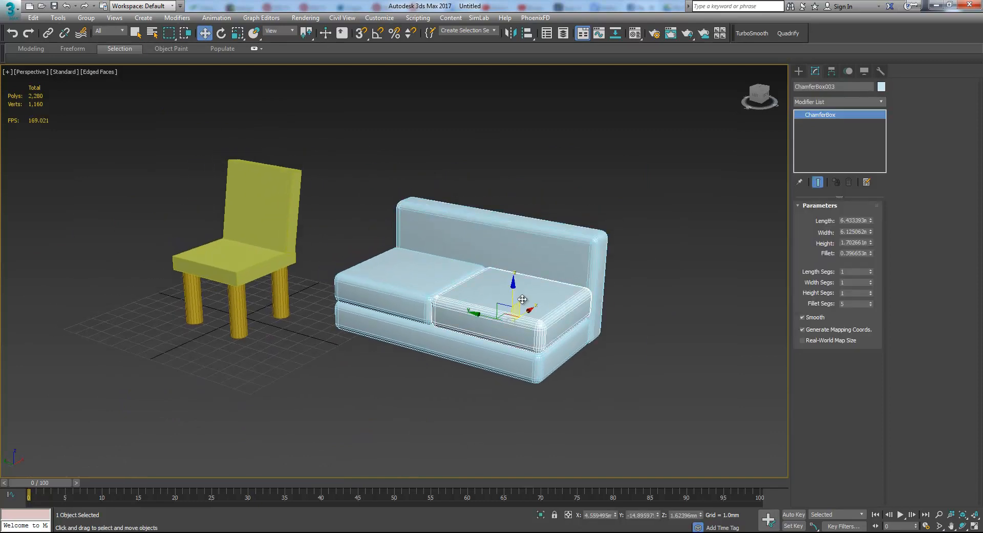
pyautogui.keyDown('alt'); pyautogui.moveTo(503, 303); pyautogui.dragTo(512, 302, button='middle'); pyautogui.keyUp('alt')
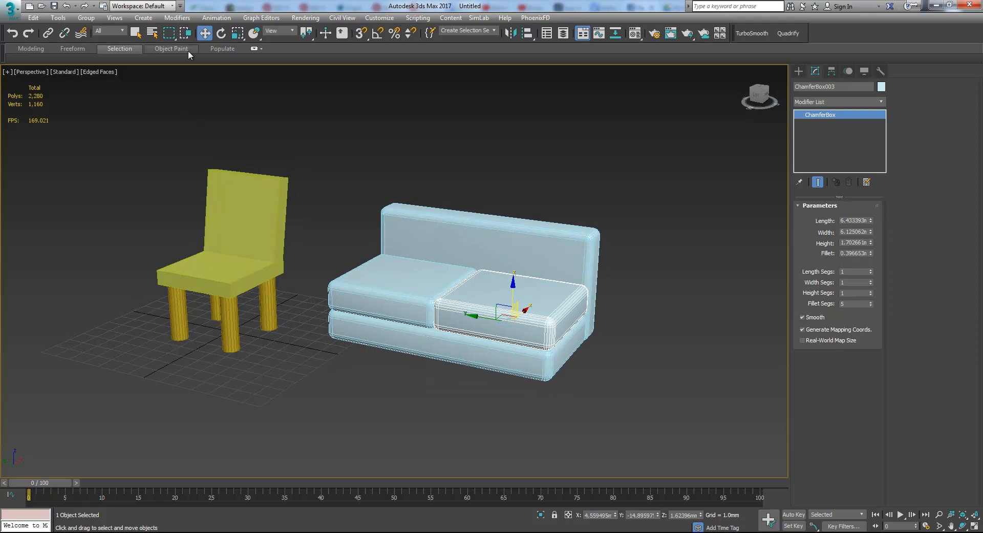
pyautogui.click(220, 35)
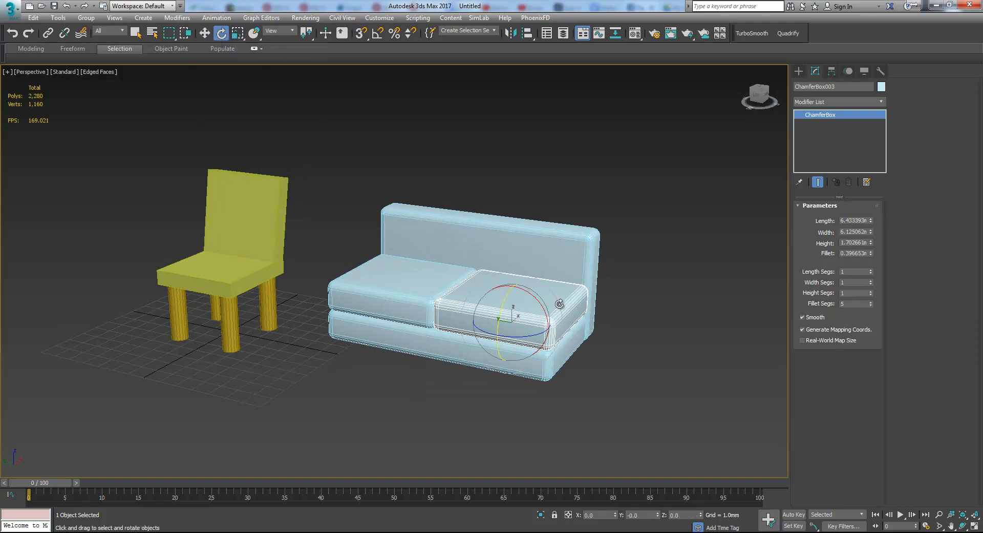
pyautogui.keyDown('shift'); pyautogui.moveTo(555, 305); pyautogui.dragTo(605, 328); pyautogui.keyUp('shift')
pyautogui.click(492, 314)
# Step: Move the upright cushion copy against the sofa's end farthest from the chair as an armrest
pyautogui.keyDown('alt'); pyautogui.moveTo(487, 313); pyautogui.dragTo(547, 310, button='middle'); pyautogui.keyUp('alt')
pyautogui.press('w')
pyautogui.moveTo(496, 310)
pyautogui.mouseDown()
pyautogui.moveTo(527, 281)
pyautogui.moveTo(556, 283)
pyautogui.mouseUp()
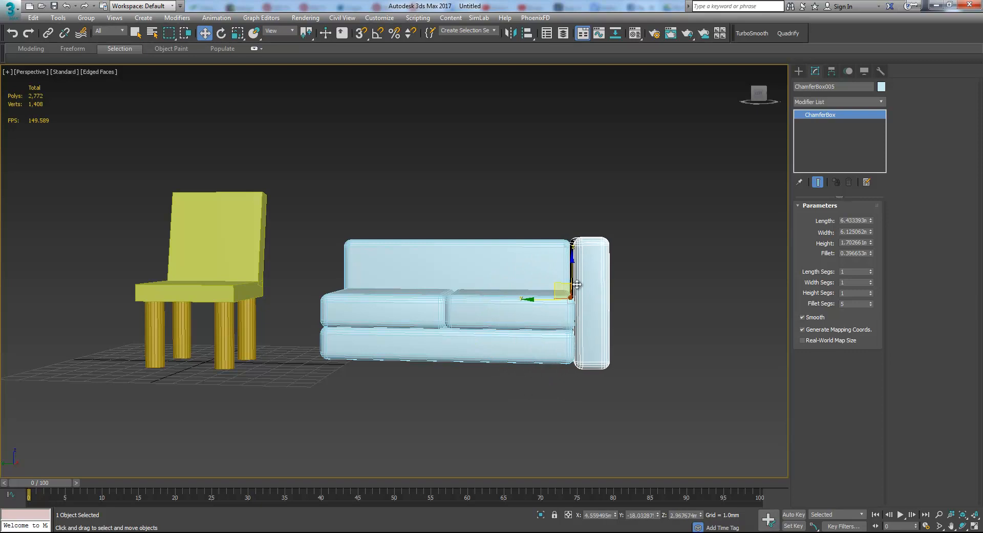
# Step: Reduce the armrest's length to about 4.76 mm and lower it to line up with the sofa's base
pyautogui.keyDown('alt'); pyautogui.moveTo(558, 284); pyautogui.dragTo(589, 298, button='middle'); pyautogui.keyUp('alt')
pyautogui.keyDown('alt'); pyautogui.moveTo(584, 249); pyautogui.dragTo(627, 338, button='middle'); pyautogui.keyUp('alt')
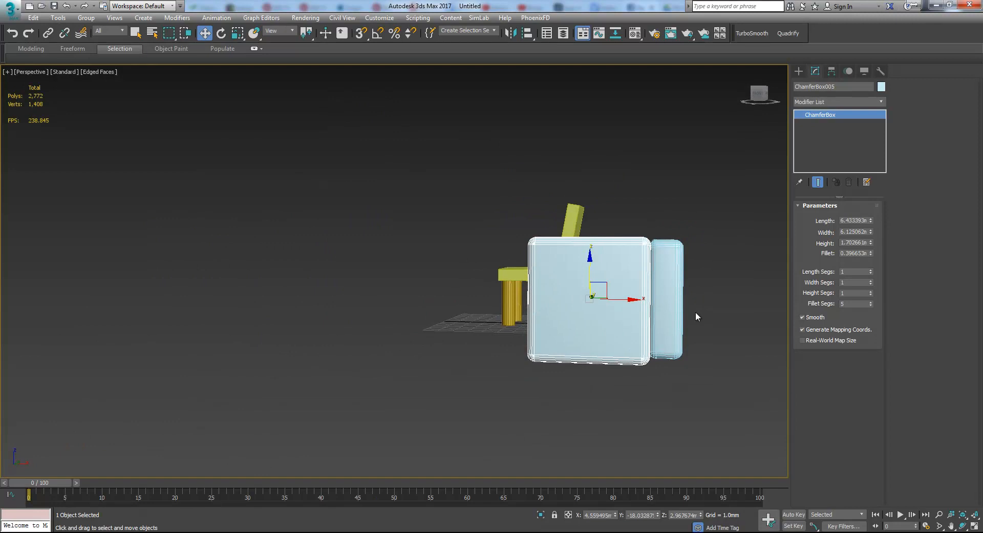
pyautogui.moveTo(871, 220); pyautogui.dragTo(871, 235)
pyautogui.keyDown('alt'); pyautogui.moveTo(519, 292); pyautogui.dragTo(579, 290, button='middle'); pyautogui.keyUp('alt')
pyautogui.moveTo(576, 269); pyautogui.dragTo(577, 281)
# Step: Increase the armrest's width to about 7.53 mm and shift it along X toward the backrest
pyautogui.keyDown('alt'); pyautogui.moveTo(630, 307); pyautogui.dragTo(604, 321, button='middle'); pyautogui.keyUp('alt')
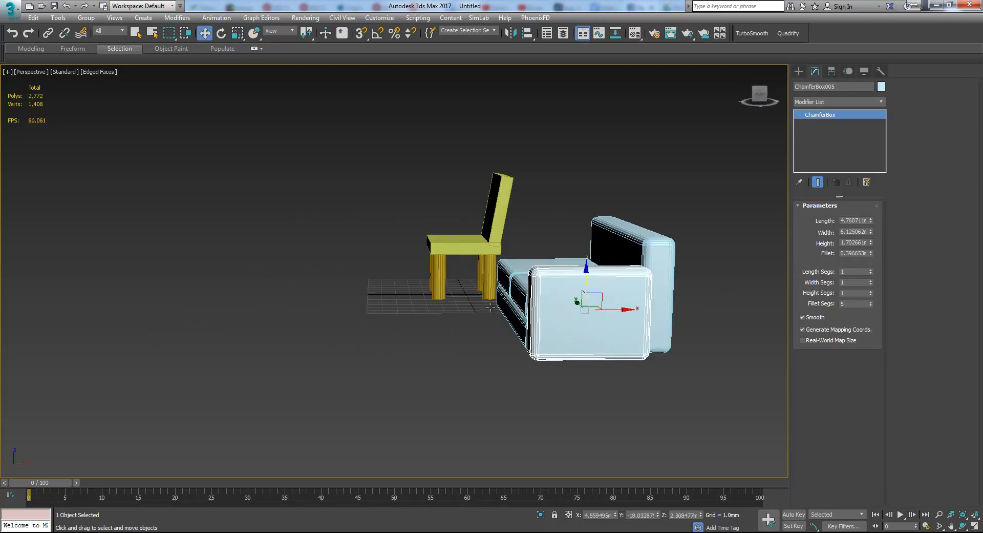
pyautogui.moveTo(592, 277); pyautogui.dragTo(541, 309, button='middle')
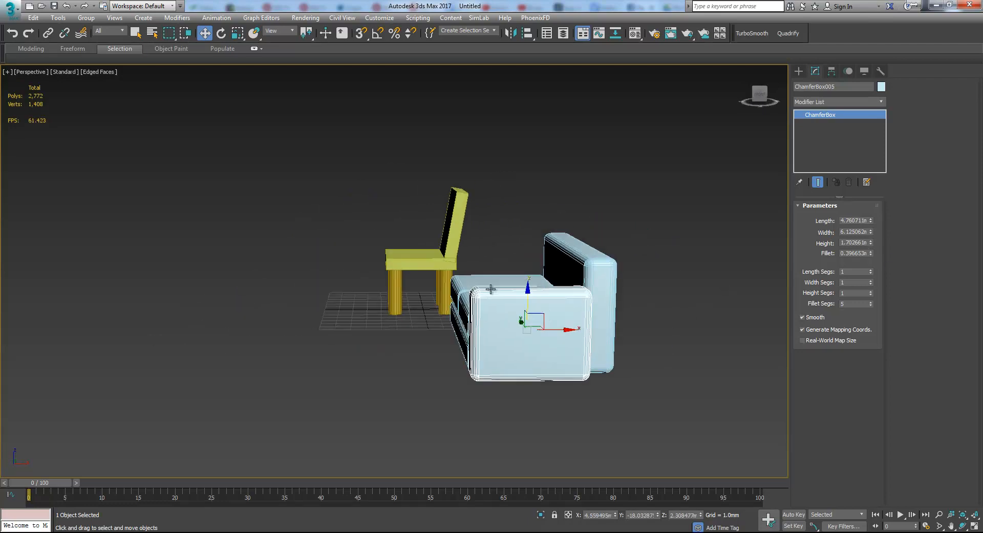
pyautogui.scroll(4, 629, 319)
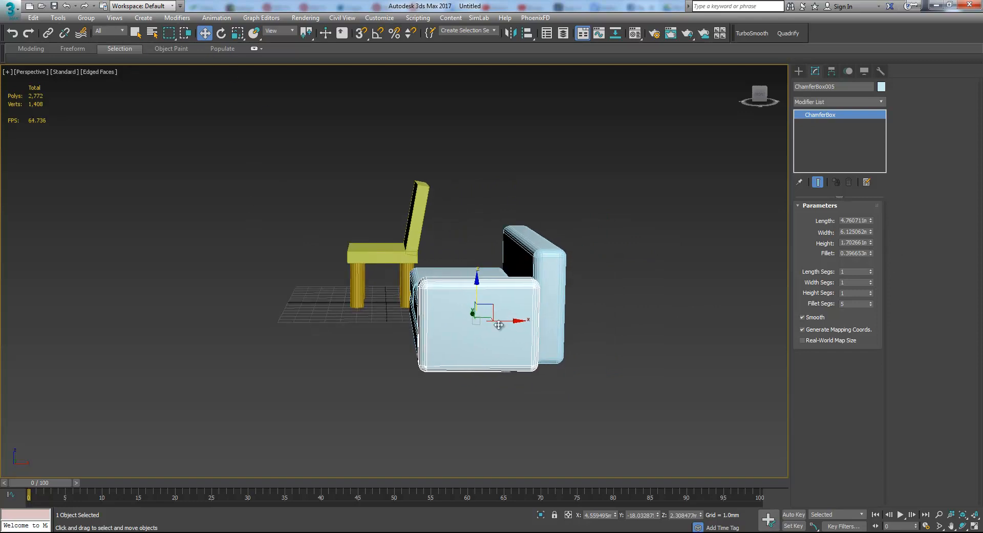
pyautogui.keyDown('alt'); pyautogui.moveTo(687, 281); pyautogui.dragTo(628, 309, button='middle'); pyautogui.keyUp('alt')
pyautogui.keyDown('alt'); pyautogui.moveTo(554, 314); pyautogui.dragTo(547, 324, button='middle'); pyautogui.keyUp('alt')
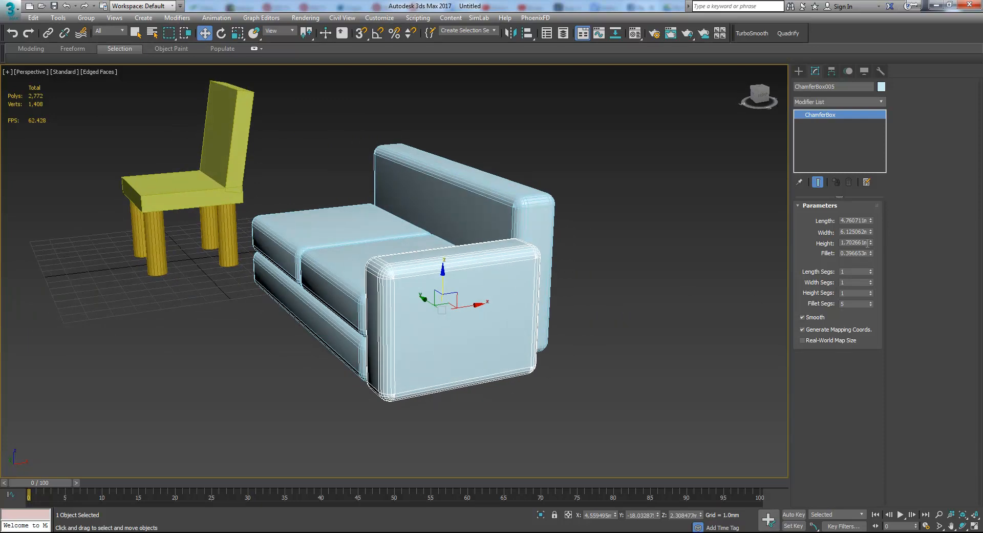
pyautogui.moveTo(871, 233); pyautogui.dragTo(871, 202)
pyautogui.keyDown('alt'); pyautogui.moveTo(737, 258); pyautogui.dragTo(474, 314, button='middle'); pyautogui.keyUp('alt')
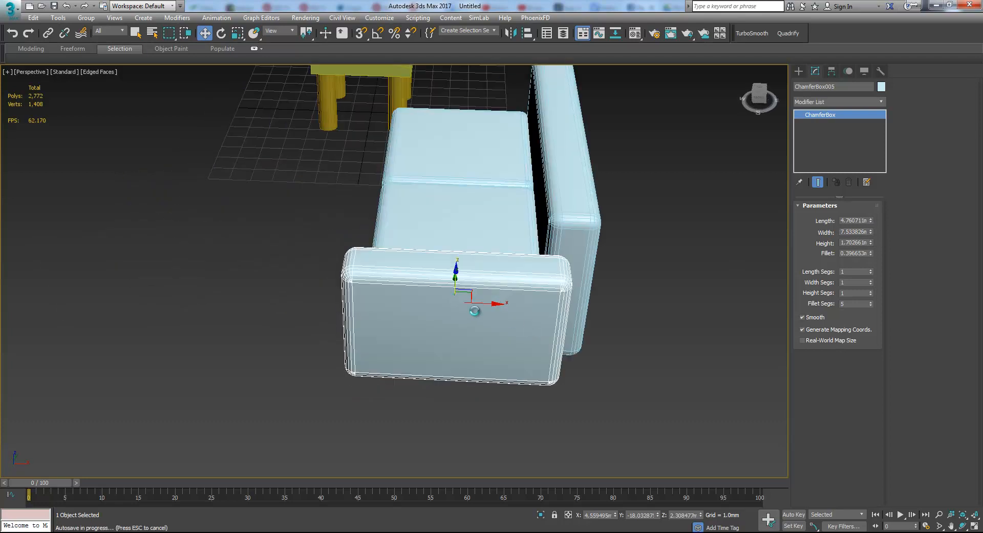
pyautogui.moveTo(486, 305); pyautogui.dragTo(512, 308)
# Step: Copy the armrest along Y to the sofa's opposite end and clear the selection
pyautogui.keyDown('alt'); pyautogui.moveTo(512, 308); pyautogui.dragTo(566, 326, button='middle'); pyautogui.keyUp('alt')
pyautogui.keyDown('shift'); pyautogui.moveTo(562, 320); pyautogui.dragTo(138, 336); pyautogui.keyUp('shift')
pyautogui.click(492, 314)
pyautogui.click(680, 200)
pyautogui.scroll(-4, 684, 270)
pyautogui.moveTo(683, 270)
pyautogui.keyDown('alt'); pyautogui.mouseDown(button='middle')
pyautogui.moveTo(661, 344)
pyautogui.moveTo(690, 338)
pyautogui.moveTo(592, 356)
pyautogui.mouseUp(button='middle'); pyautogui.keyUp('alt')
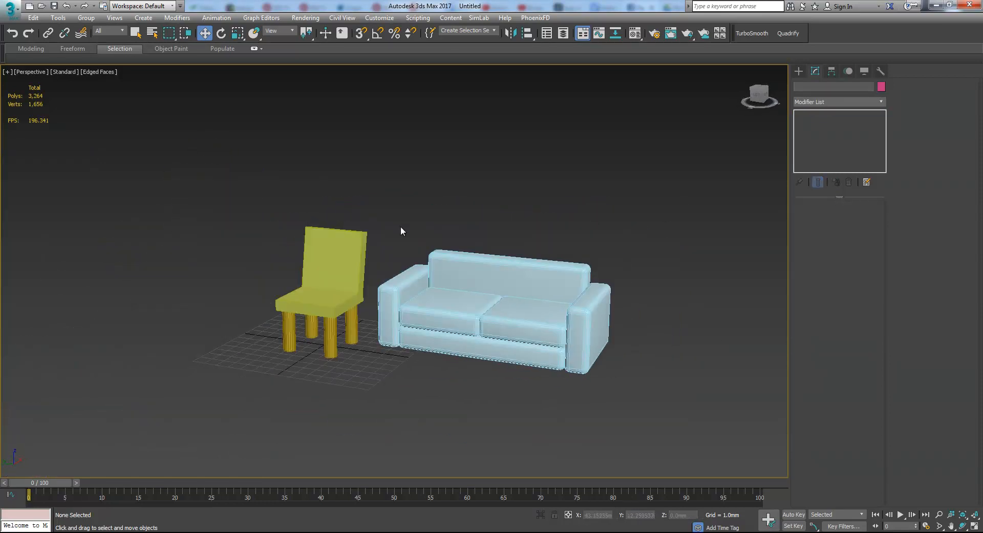
# Step: Examine the sofa beside the chair from several angles and distances, with the extended primitives creation options displayed
pyautogui.moveTo(631, 372); pyautogui.dragTo(631, 371)
pyautogui.keyDown('alt'); pyautogui.moveTo(631, 372); pyautogui.dragTo(497, 365, button='middle'); pyautogui.keyUp('alt')
pyautogui.click(520, 402)
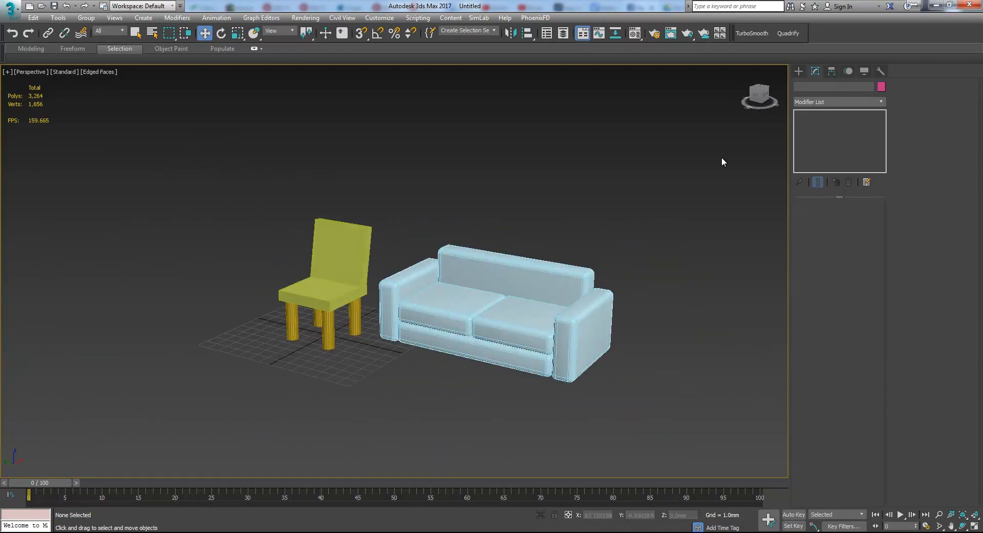
pyautogui.click(798, 71)
pyautogui.moveTo(469, 279)
pyautogui.mouseDown(button='middle')
pyautogui.moveTo(447, 279)
pyautogui.moveTo(459, 273)
pyautogui.mouseUp(button='middle')
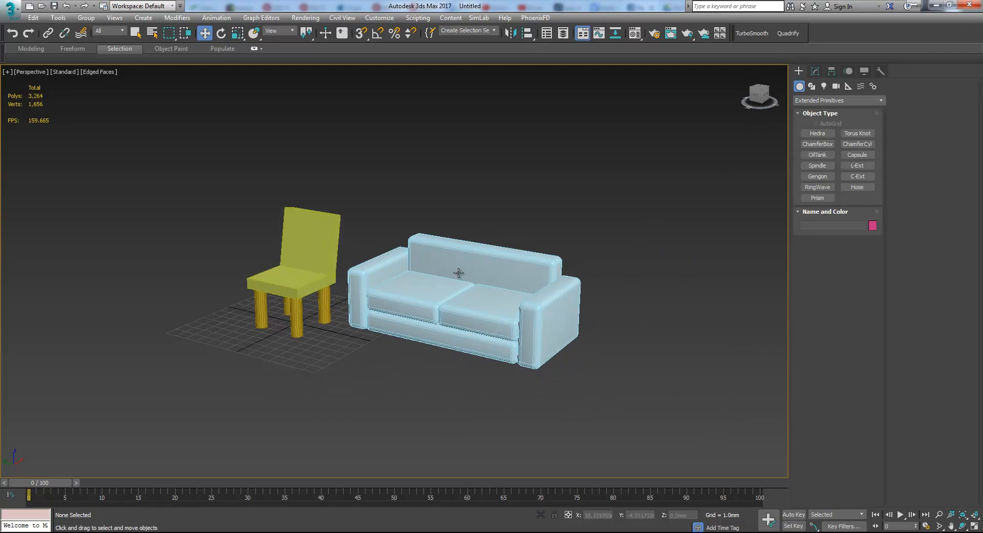
pyautogui.moveTo(511, 293)
pyautogui.mouseDown(button='middle')
pyautogui.moveTo(504, 307)
pyautogui.moveTo(496, 277)
pyautogui.moveTo(551, 284)
pyautogui.moveTo(511, 290)
pyautogui.mouseUp(button='middle')
pyautogui.scroll(3, 465, 280)
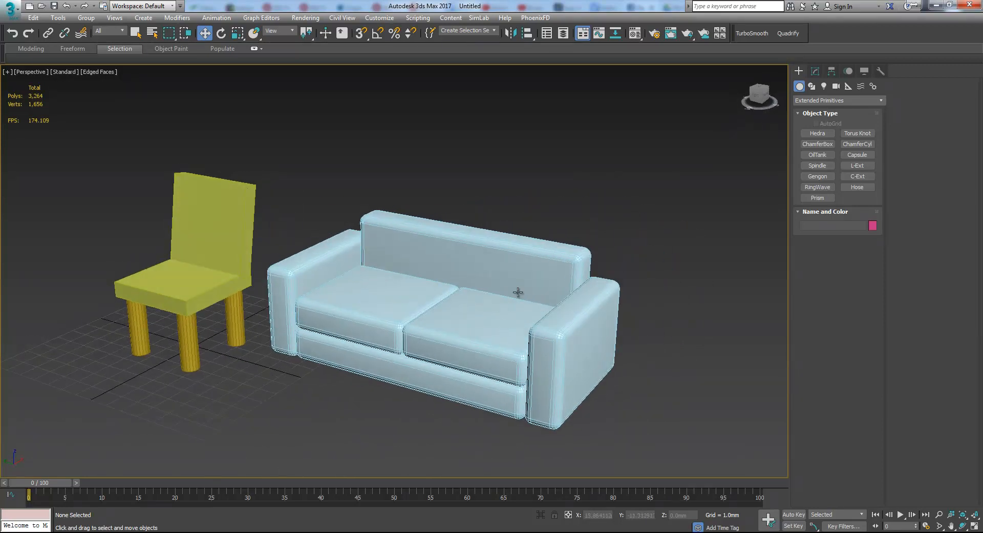
pyautogui.scroll(-3, 390, 314)
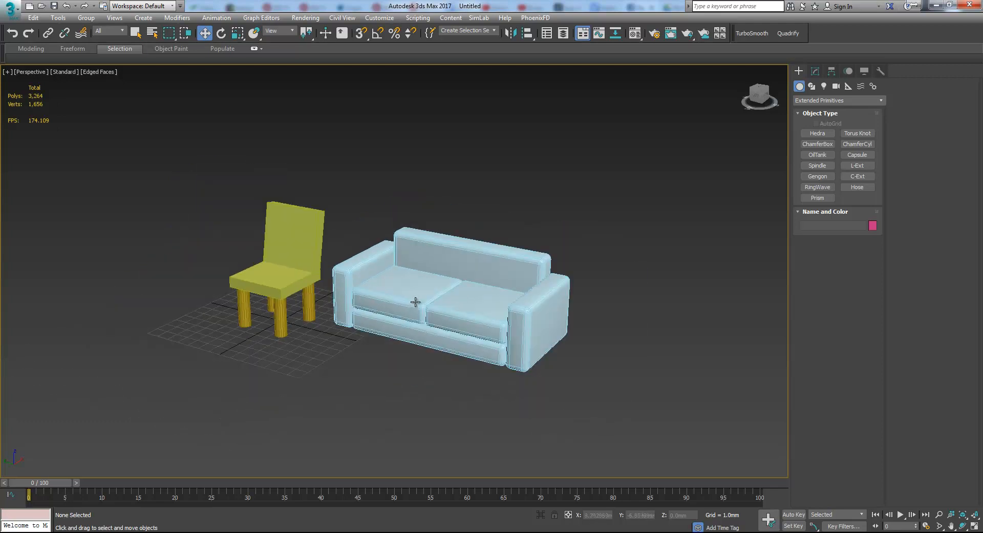
pyautogui.keyDown('alt'); pyautogui.moveTo(426, 293); pyautogui.dragTo(472, 291, button='middle'); pyautogui.keyUp('alt')
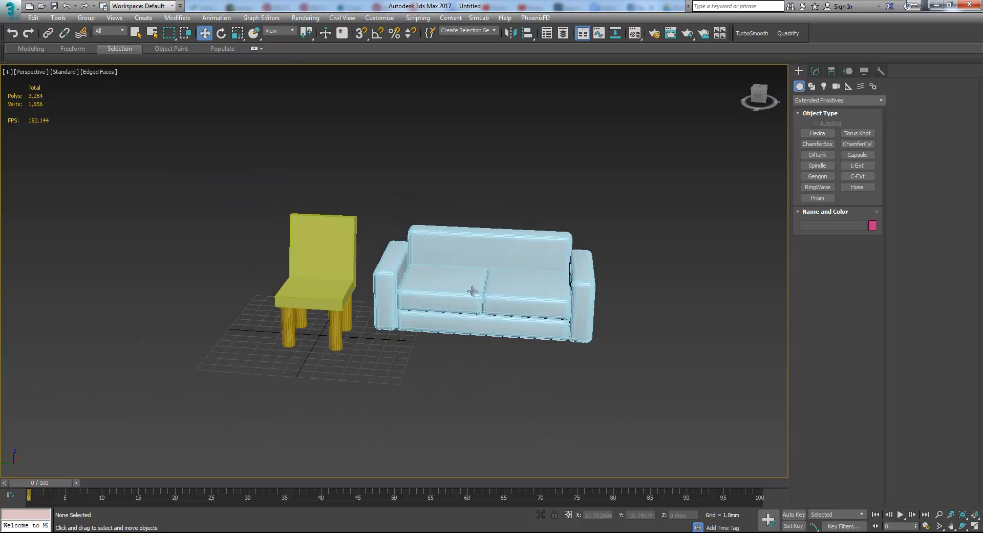
# Step: Select all six sofa parts and move them together a short distance, then try rotating them as one selection
pyautogui.click(590, 285)
pyautogui.click(630, 296)
pyautogui.moveTo(382, 189); pyautogui.dragTo(589, 350)
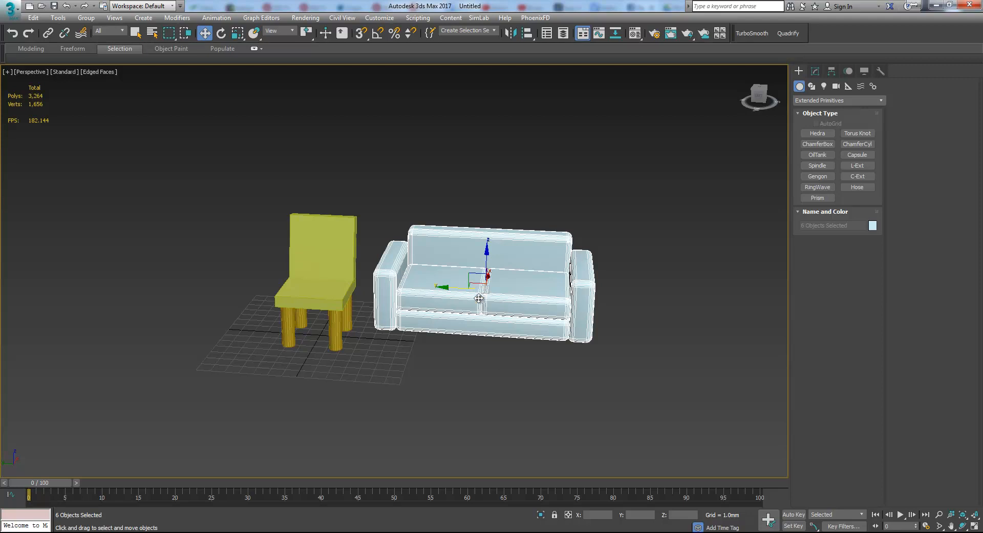
pyautogui.click(381, 199)
pyautogui.moveTo(385, 191); pyautogui.dragTo(602, 348)
pyautogui.moveTo(477, 282); pyautogui.dragTo(594, 306)
pyautogui.press('e')
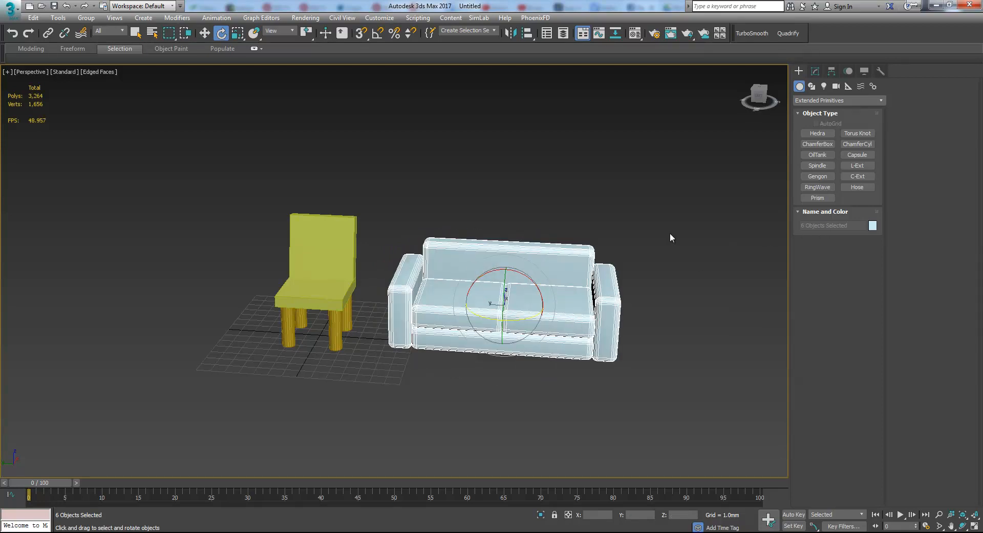
pyautogui.moveTo(410, 357); pyautogui.dragTo(394, 358)
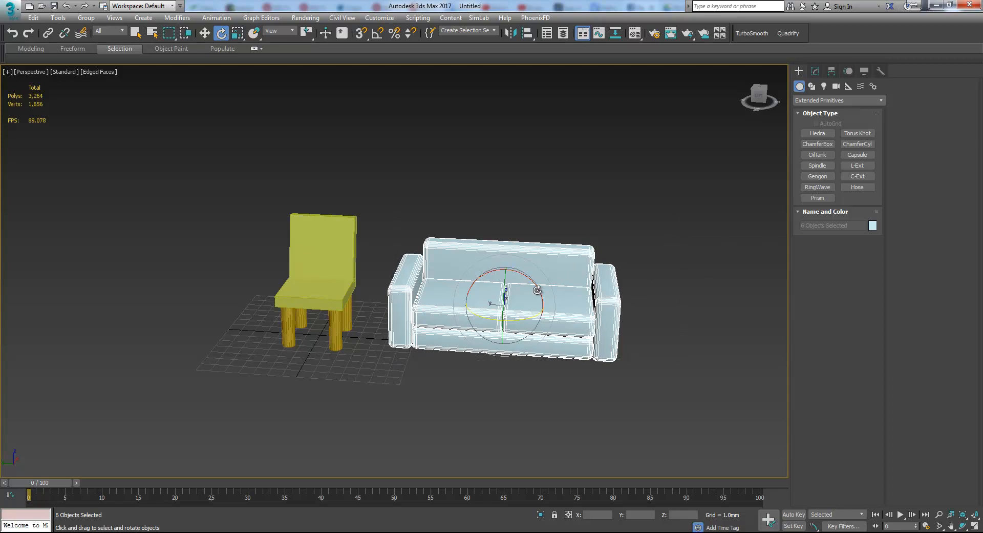
# Step: Group the six selected sofa parts under the name Sofa and reselect the sofa as one object
pyautogui.click(86, 17)
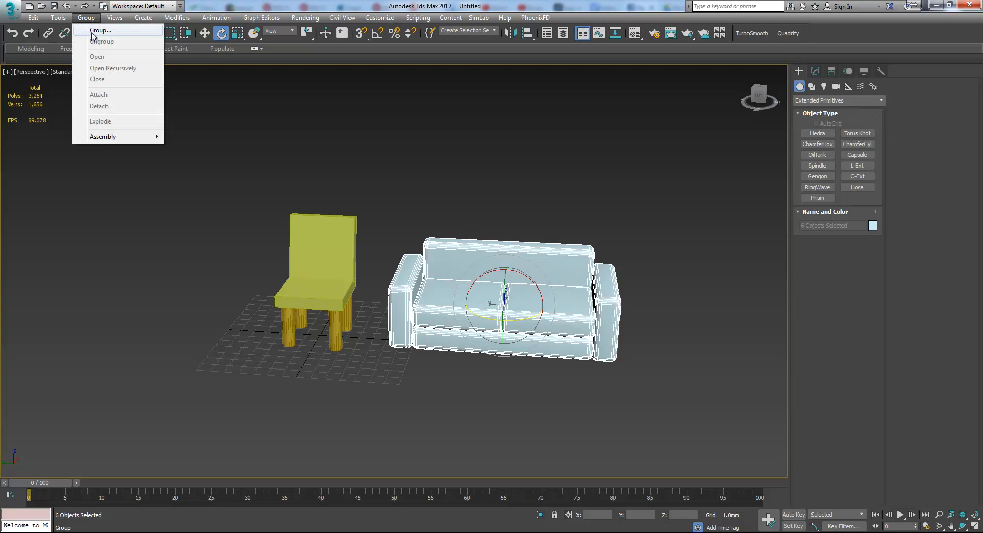
pyautogui.click(101, 30)
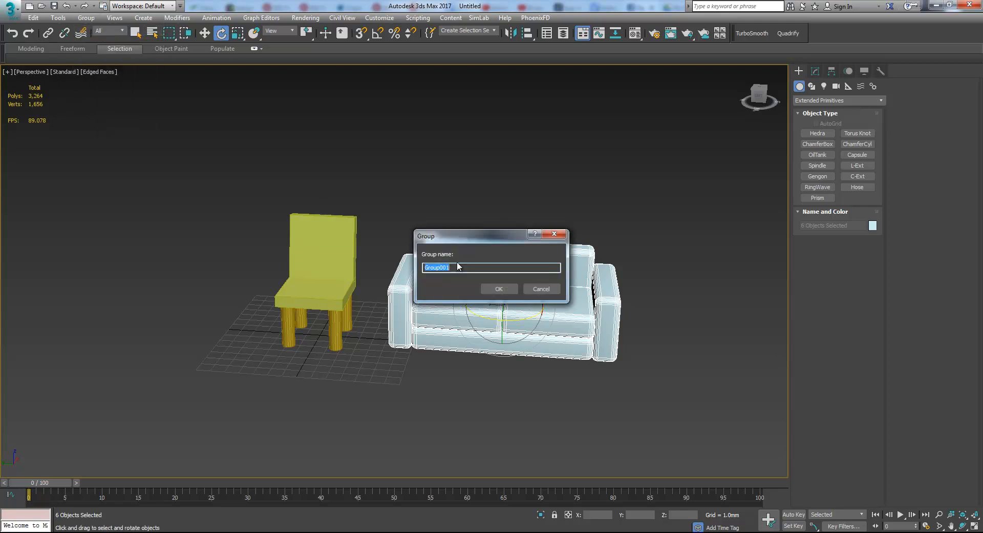
pyautogui.write('Sofa')
pyautogui.click(506, 290)
pyautogui.click(548, 174)
pyautogui.click(508, 299)
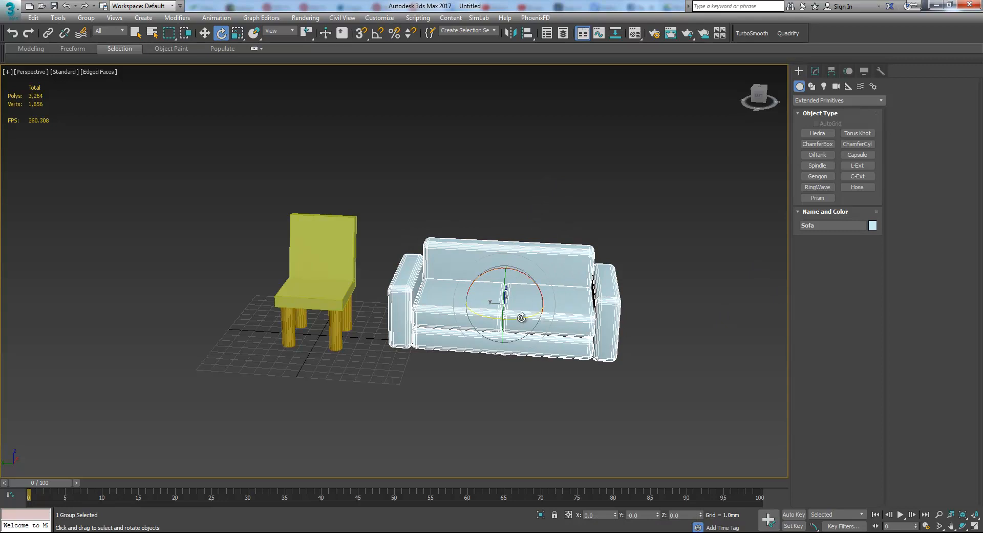
# Step: Try rotating the Sofa group as a single object, cancel the rotation and clear the selection
pyautogui.moveTo(523, 318); pyautogui.dragTo(548, 344)
pyautogui.rightClick(548, 344)
pyautogui.moveTo(737, 172); pyautogui.dragTo(680, 385)
pyautogui.click(550, 278)
# Step: Select the chair's seat, backrest and legs and group them under the name Chair
pyautogui.click(286, 256)
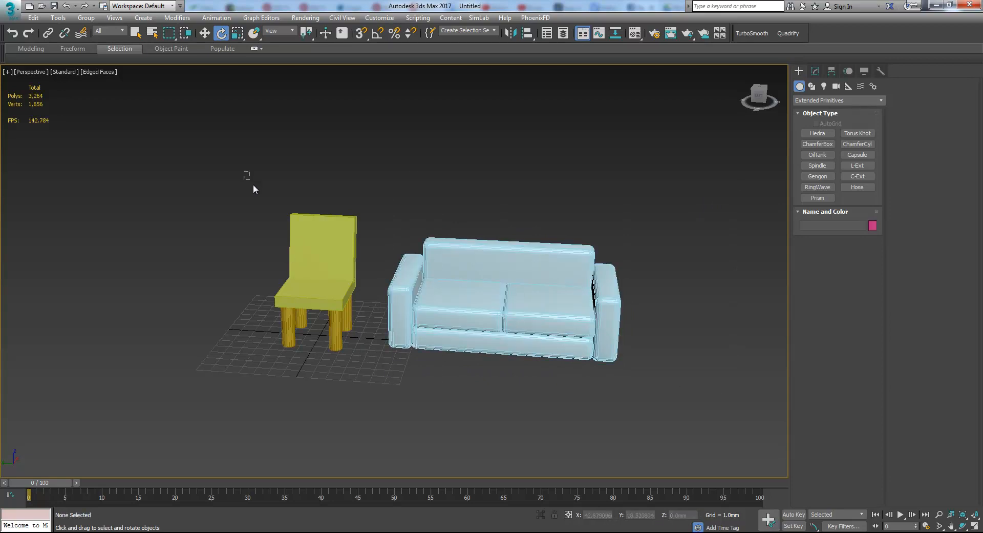
pyautogui.moveTo(360, 367); pyautogui.dragTo(362, 371)
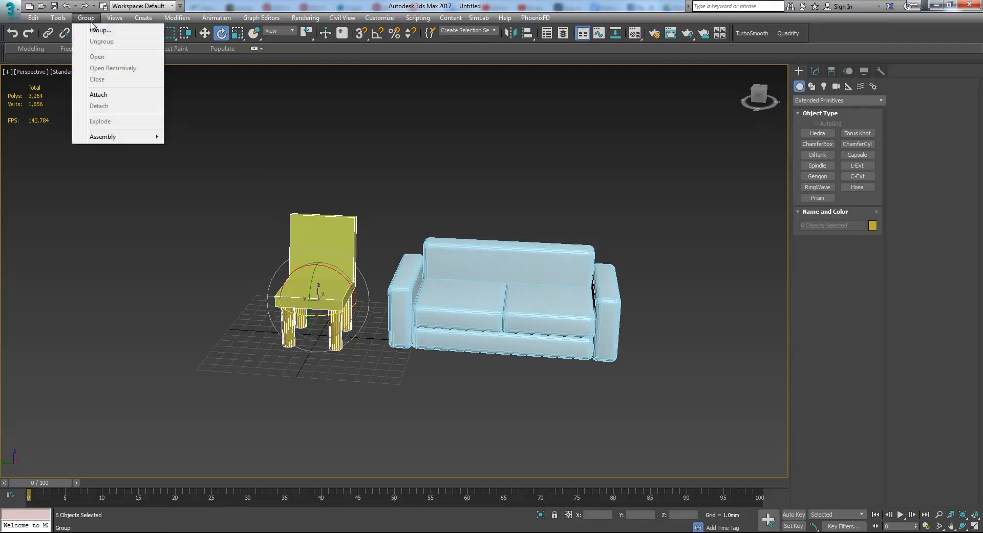
pyautogui.click(98, 30)
pyautogui.write('Chair')
pyautogui.press('Return')
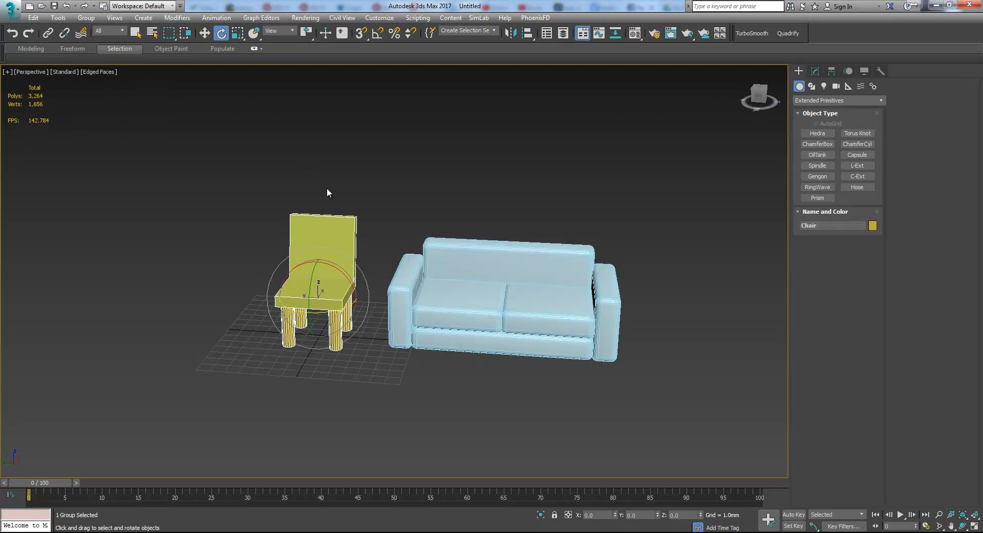
# Step: Try scaling the Chair group uniformly down to about 33 percent and undo the scaling
pyautogui.click(354, 196)
pyautogui.click(339, 277)
pyautogui.keyDown('alt'); pyautogui.moveTo(323, 287); pyautogui.dragTo(327, 318, button='middle'); pyautogui.keyUp('alt')
pyautogui.press('r')
pyautogui.moveTo(319, 295); pyautogui.dragTo(343, 386)
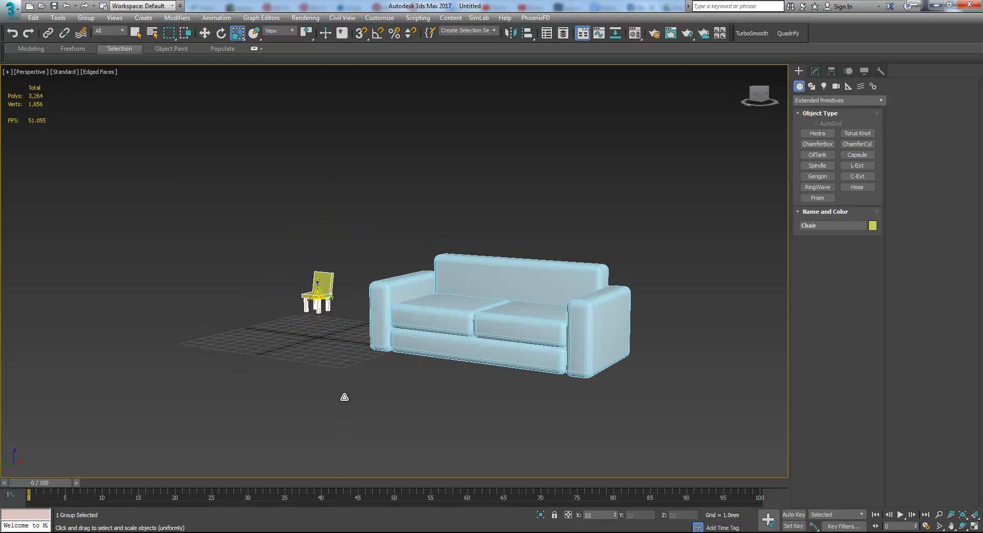
pyautogui.hotkey('ctrl', 'z')
# Step: Try moving the Chair group in front of the sofa and rotating it, undoing each transform
pyautogui.press('w')
pyautogui.moveTo(318, 294); pyautogui.dragTo(463, 306)
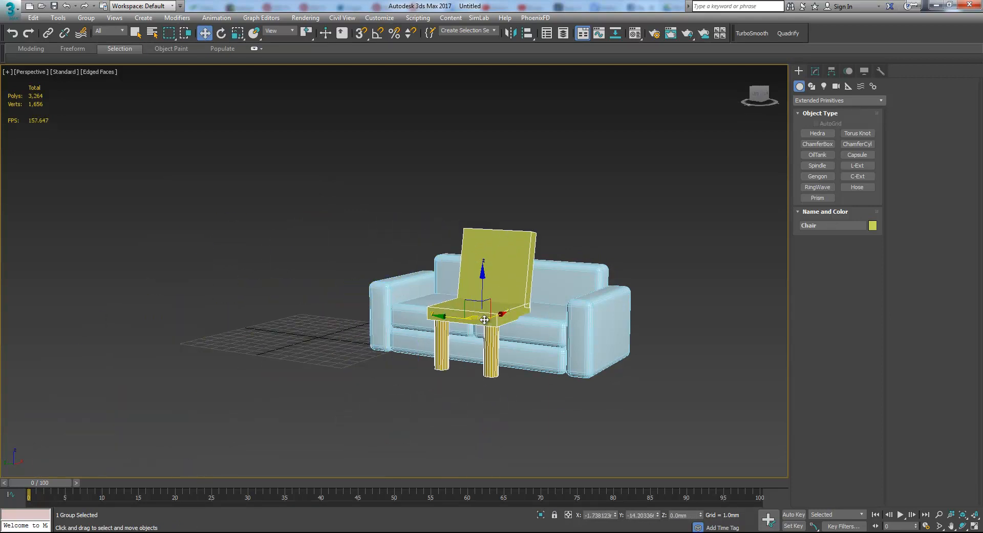
pyautogui.hotkey('ctrl', 'z')
pyautogui.press('e')
pyautogui.moveTo(313, 304); pyautogui.dragTo(674, 318)
pyautogui.hotkey('ctrl', 'z')
# Step: Browse the available geometry creation categories with nothing selected, and examine the chair and sofa from several angles
pyautogui.click(558, 212)
pyautogui.keyDown('alt'); pyautogui.moveTo(549, 238); pyautogui.dragTo(553, 256, button='middle'); pyautogui.keyUp('alt')
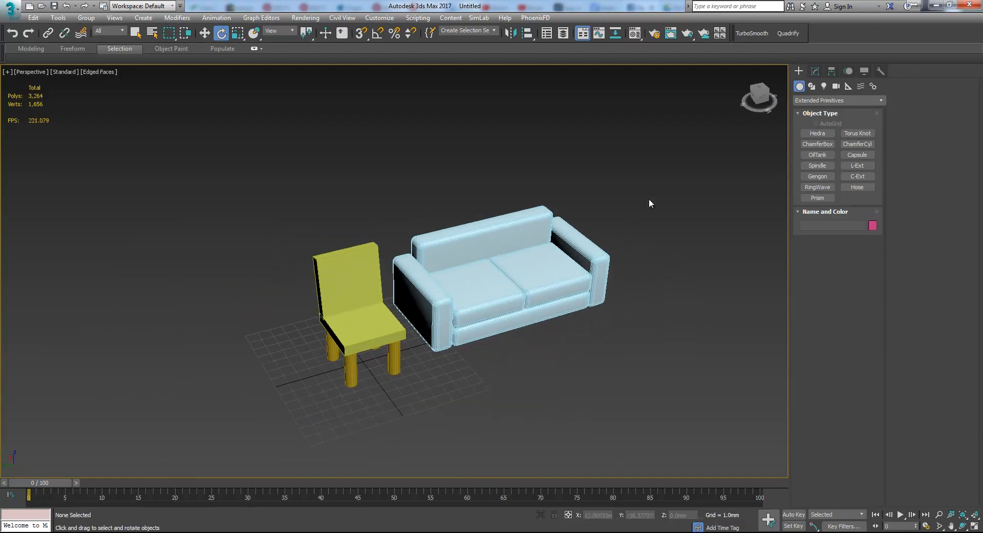
pyautogui.click(817, 101)
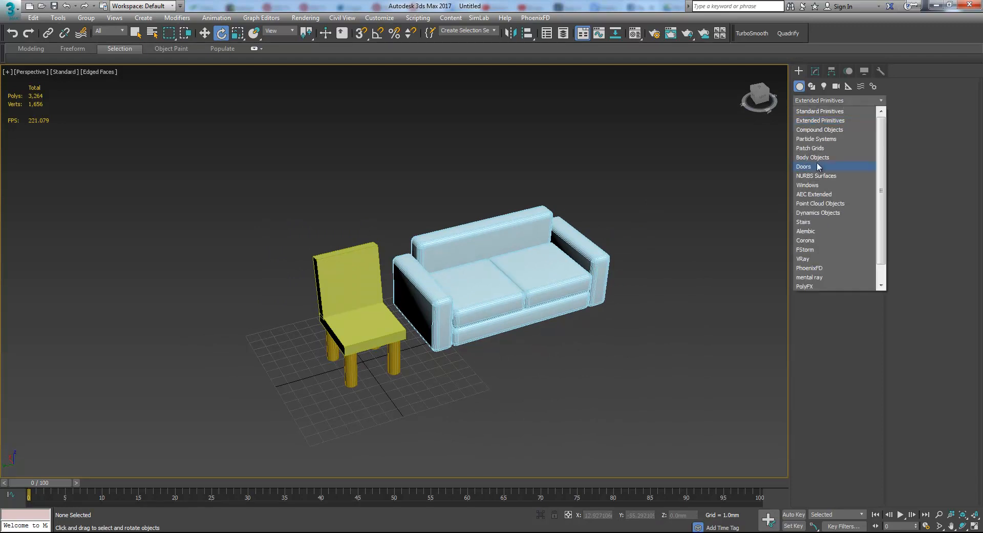
pyautogui.click(931, 130)
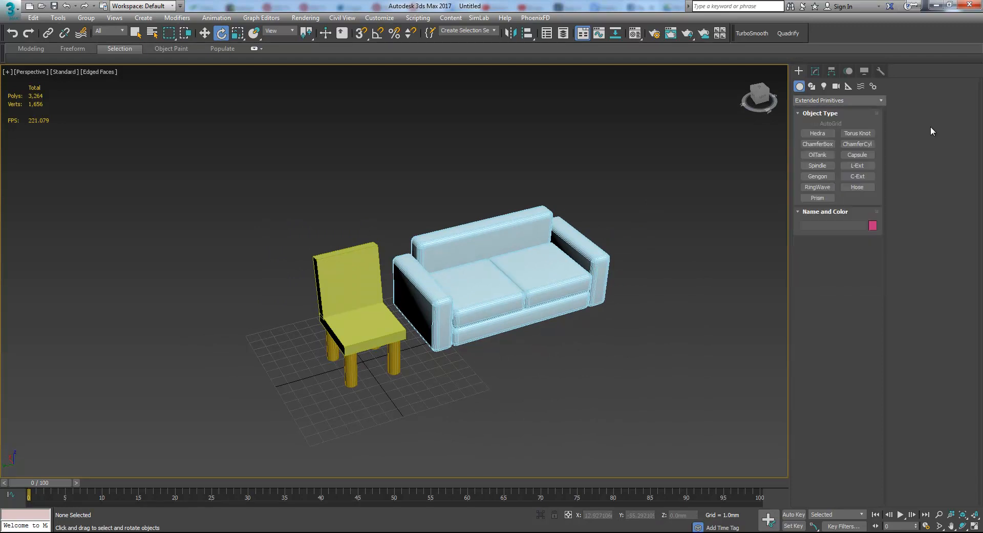
pyautogui.click(819, 101)
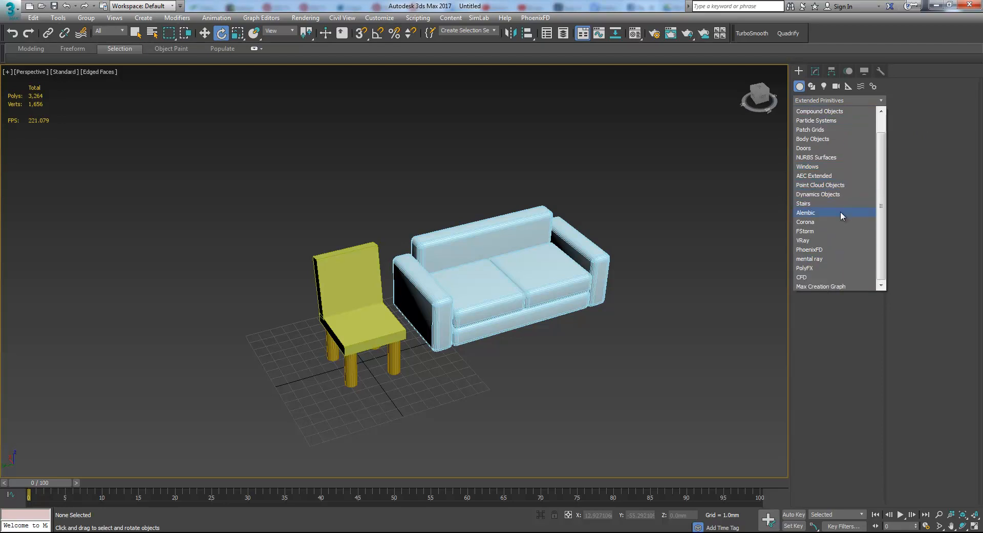
pyautogui.scroll(-1, 838, 204)
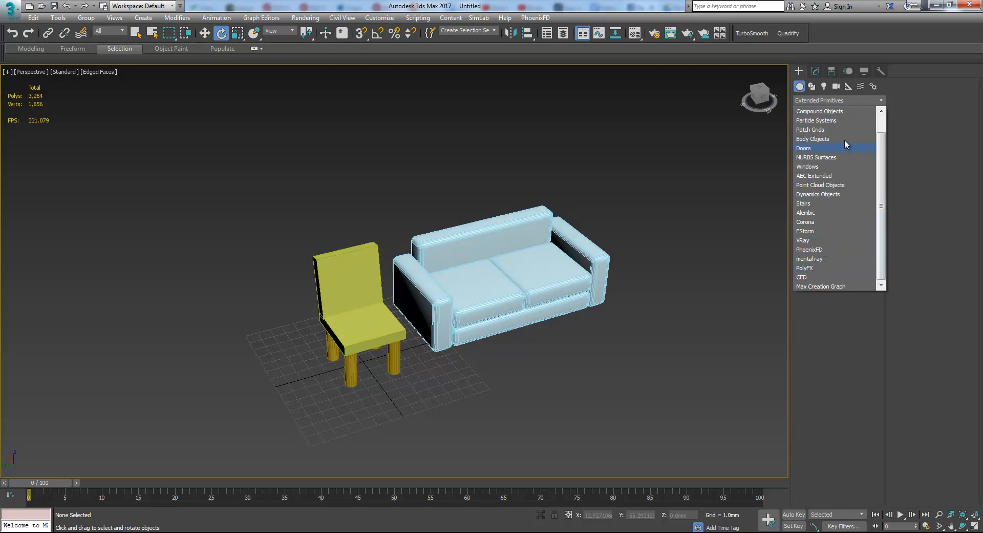
pyautogui.click(894, 182)
pyautogui.keyDown('alt'); pyautogui.moveTo(624, 246); pyautogui.dragTo(425, 315, button='middle'); pyautogui.keyUp('alt')
pyautogui.keyDown('alt'); pyautogui.moveTo(514, 294); pyautogui.dragTo(449, 309, button='middle'); pyautogui.keyUp('alt')
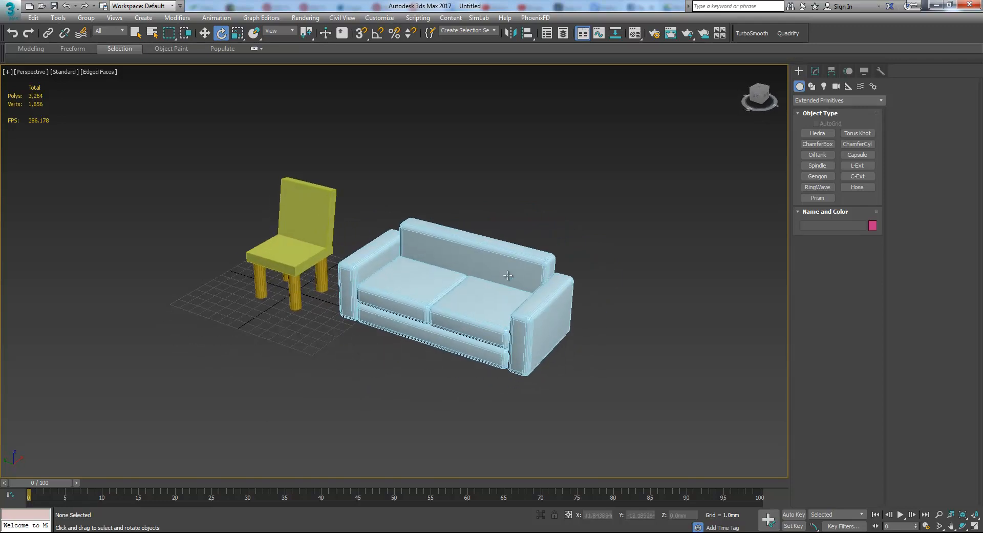